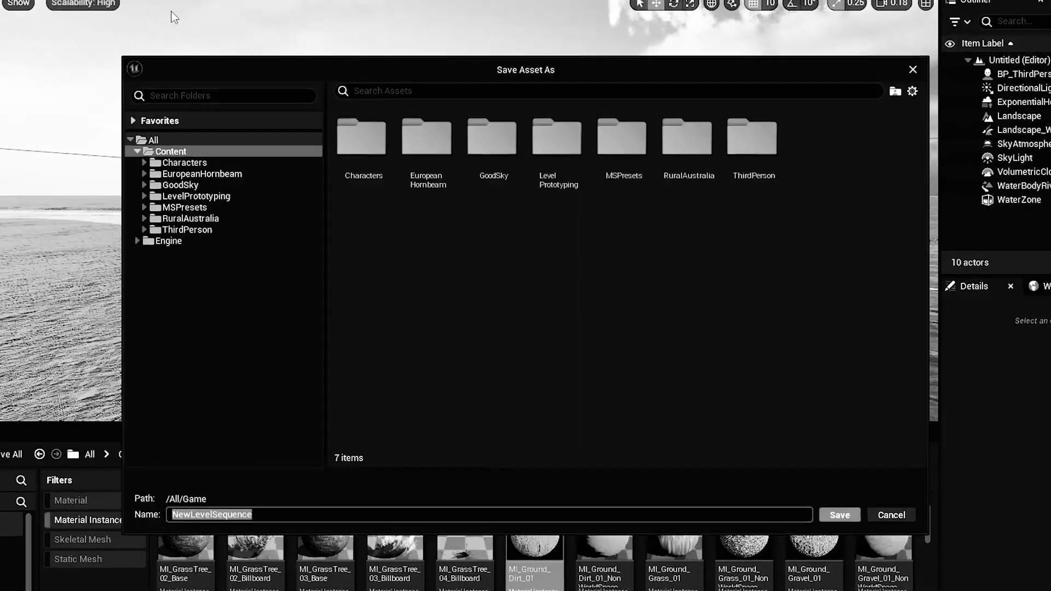
Save the new level sequence as camera in the Content folder
type("camera")
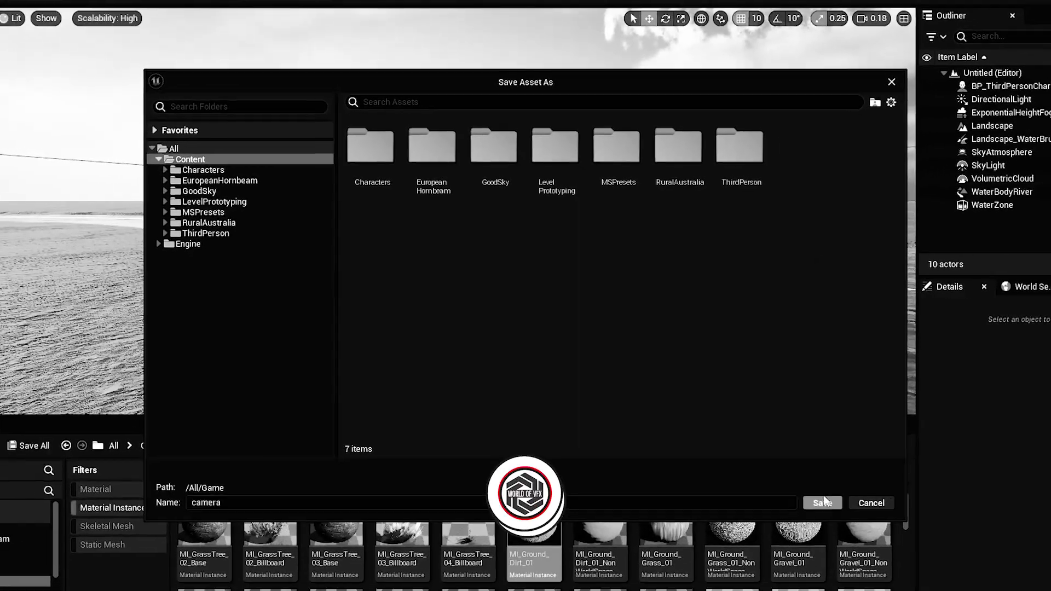
left_click(823, 503)
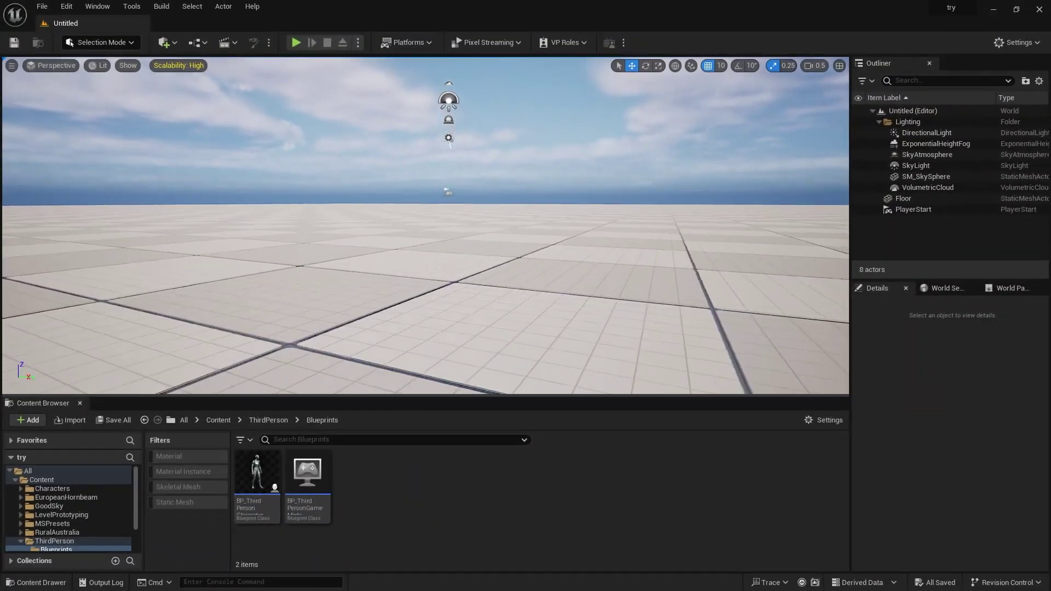
Create a new level from the Empty Level template
key("s")
mouse_move(425, 226)
right_mouse_down()
mouse_move(481, 274)
mouse_move(495, 236)
mouse_move(384, 236)
mouse_move(435, 230)
right_mouse_up()
key("w")
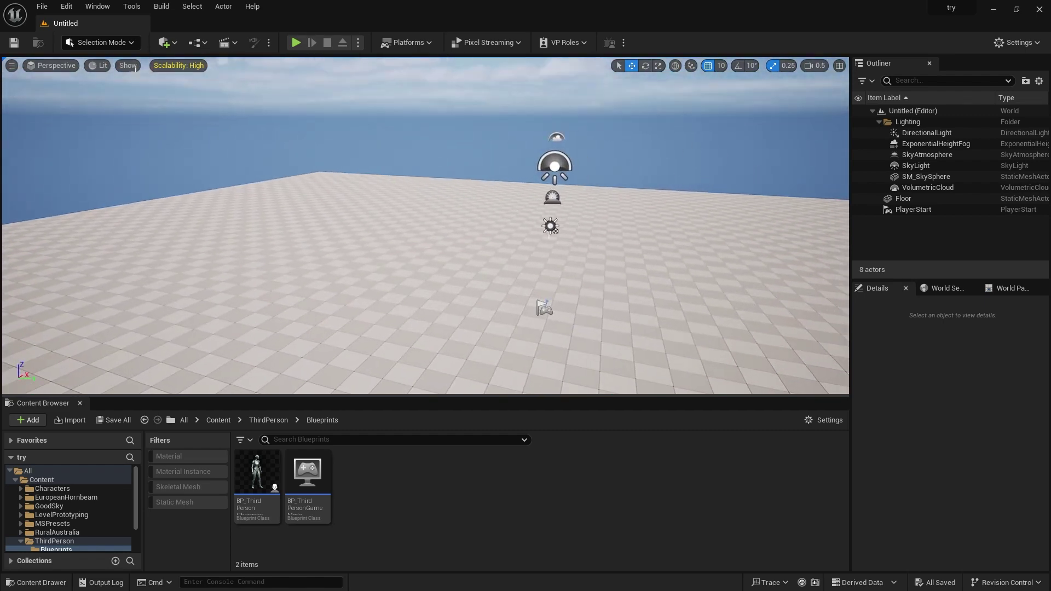
left_click(43, 6)
left_click(61, 33)
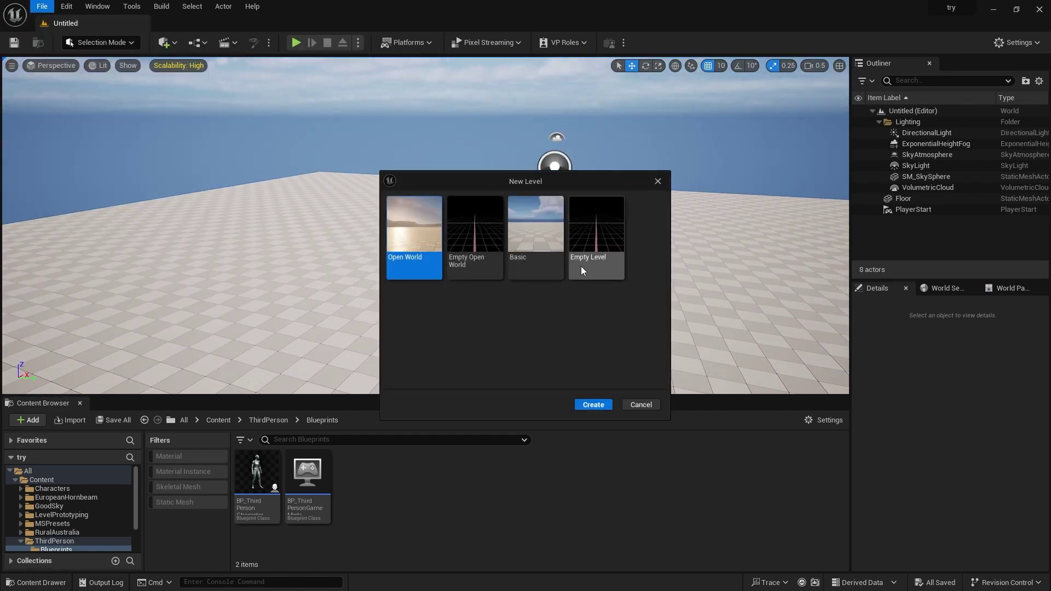
left_click(584, 238)
left_click(605, 407)
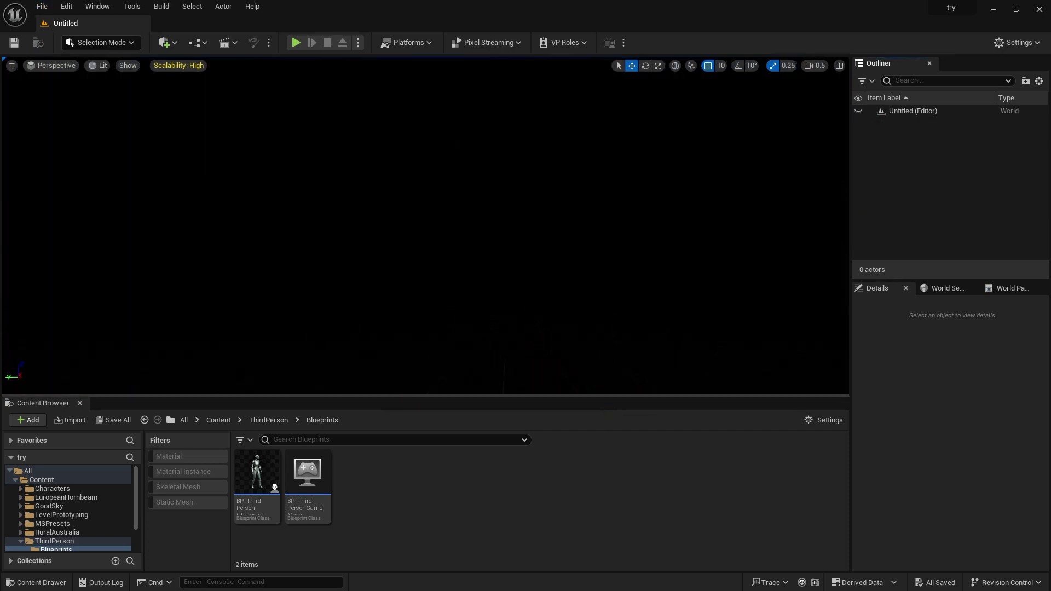
Use the Env. Light Mixer to add a sky light, atmospheric light, sky atmosphere, volumetric cloud and height fog to the level
left_click(101, 6)
left_click(165, 155)
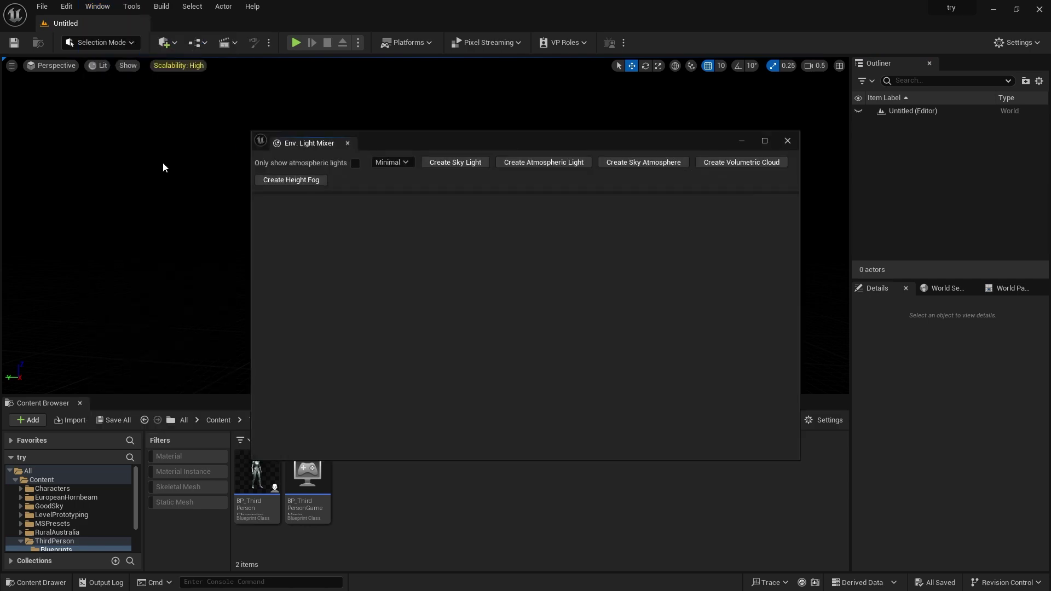
left_click(468, 165)
left_click(467, 166)
left_click(467, 165)
left_click(468, 166)
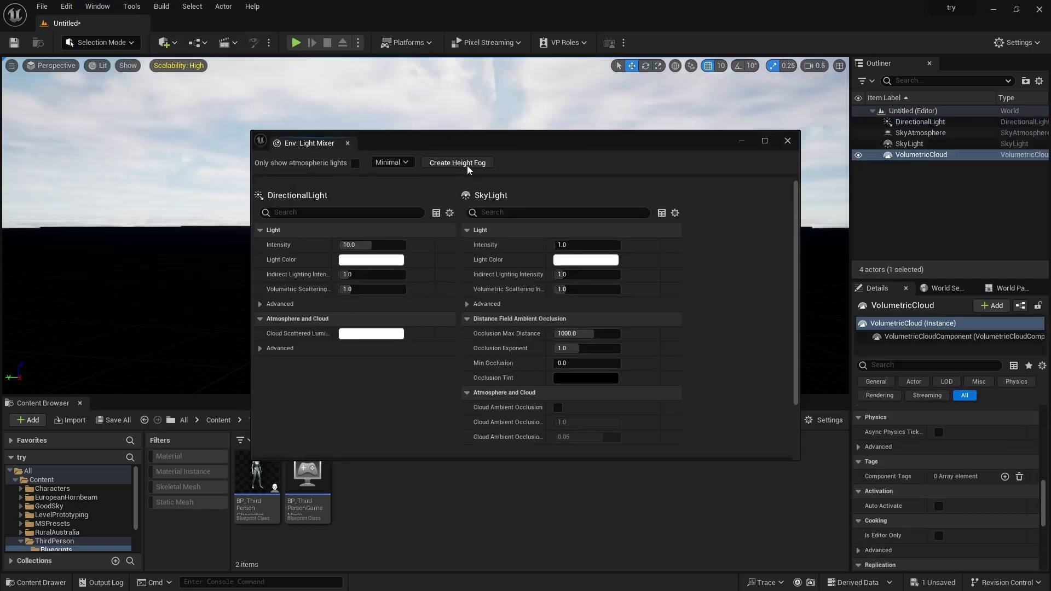
left_click(467, 166)
left_click(787, 142)
left_click(987, 255)
mouse_move(527, 236)
right_mouse_down()
mouse_move(533, 218)
mouse_move(701, 213)
mouse_move(618, 225)
mouse_move(625, 237)
mouse_move(542, 232)
right_mouse_up()
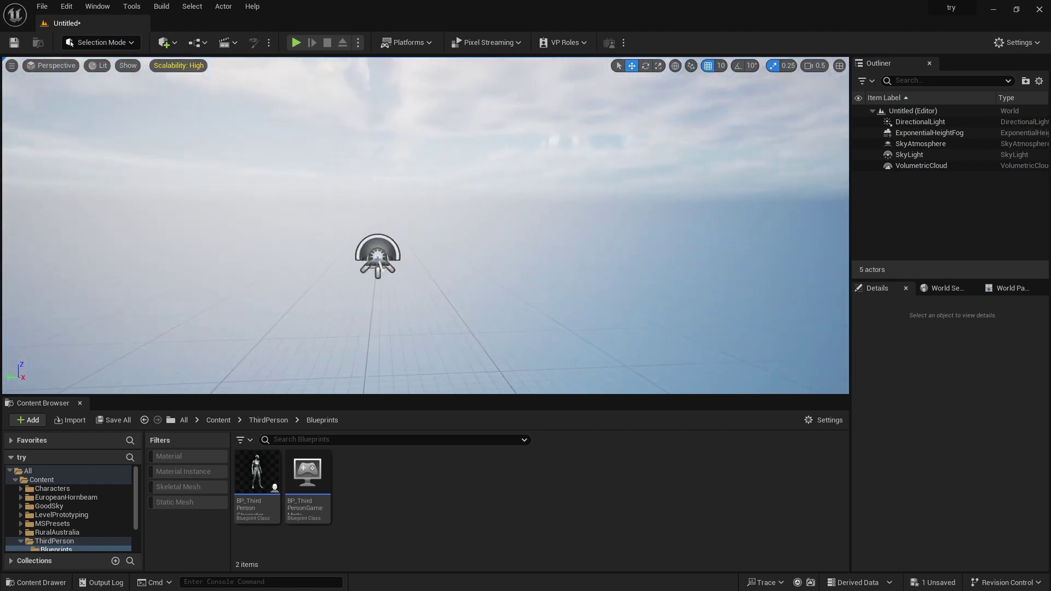
Enable Volumetric Fog on the ExponentialHeightFog actor
left_click(919, 133)
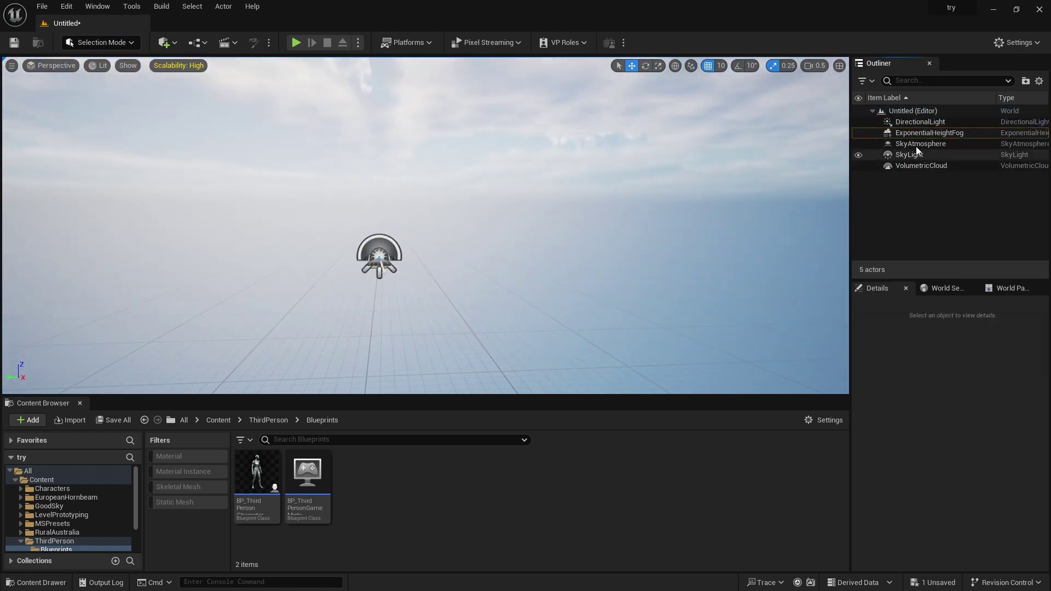
left_click(914, 133)
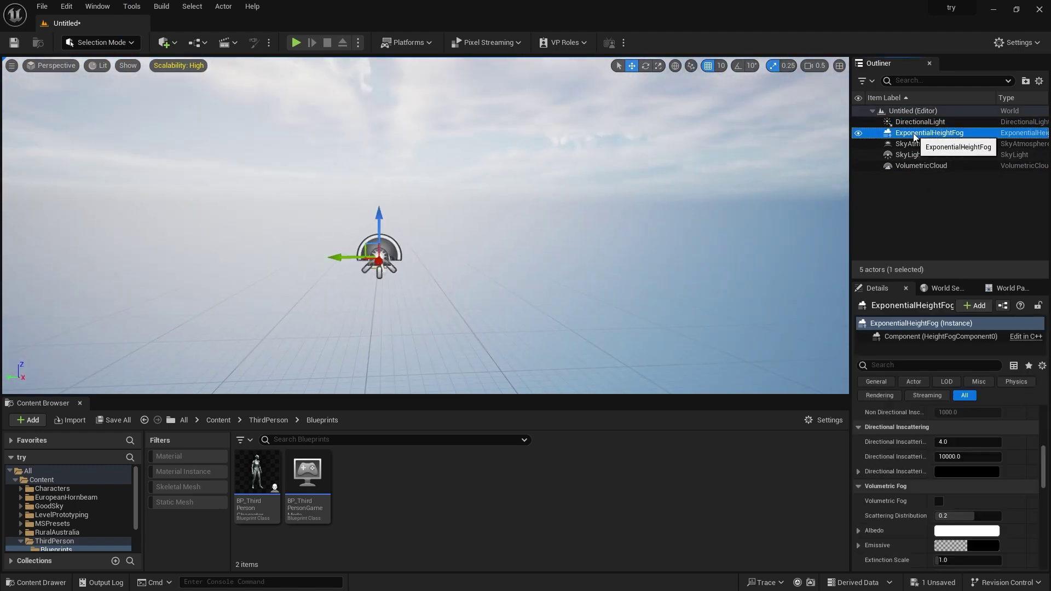
left_click(938, 502)
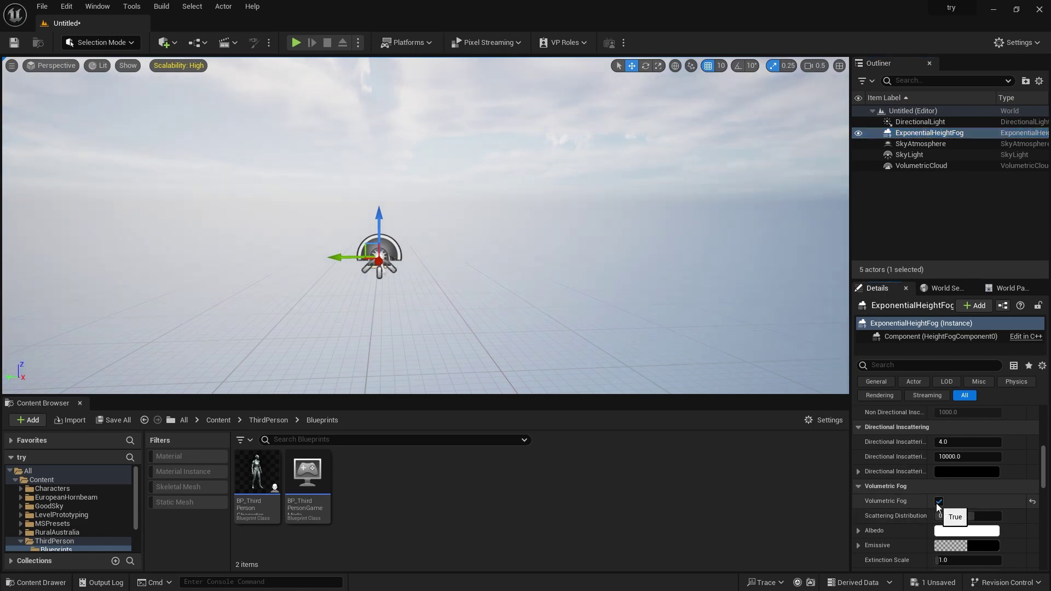
left_click(881, 244)
Filter the SkyLight's details by "real" and check the Real Time Capture option
left_click(914, 155)
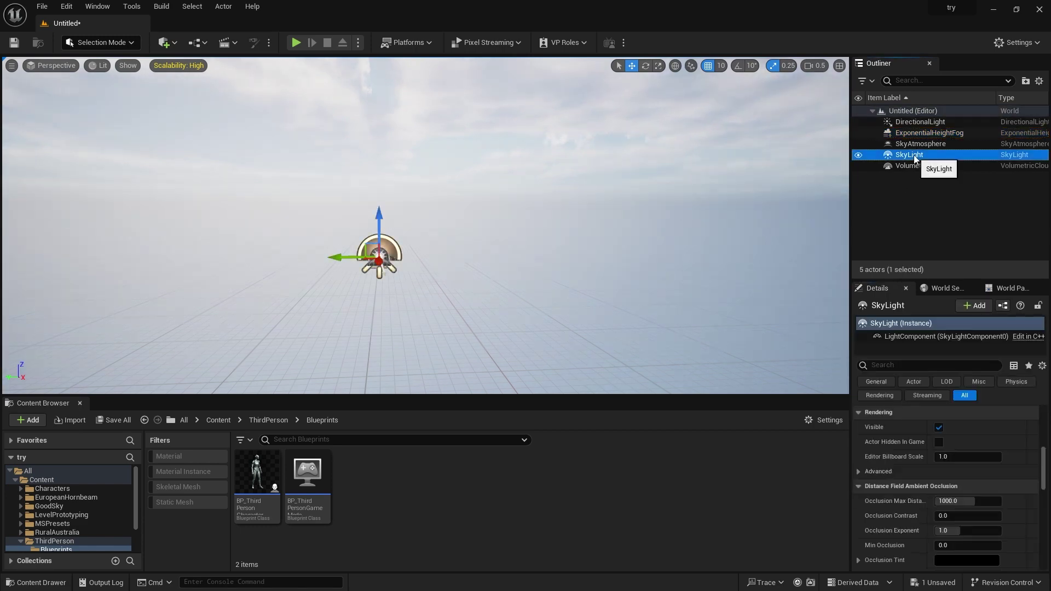
left_click(901, 366)
type("real")
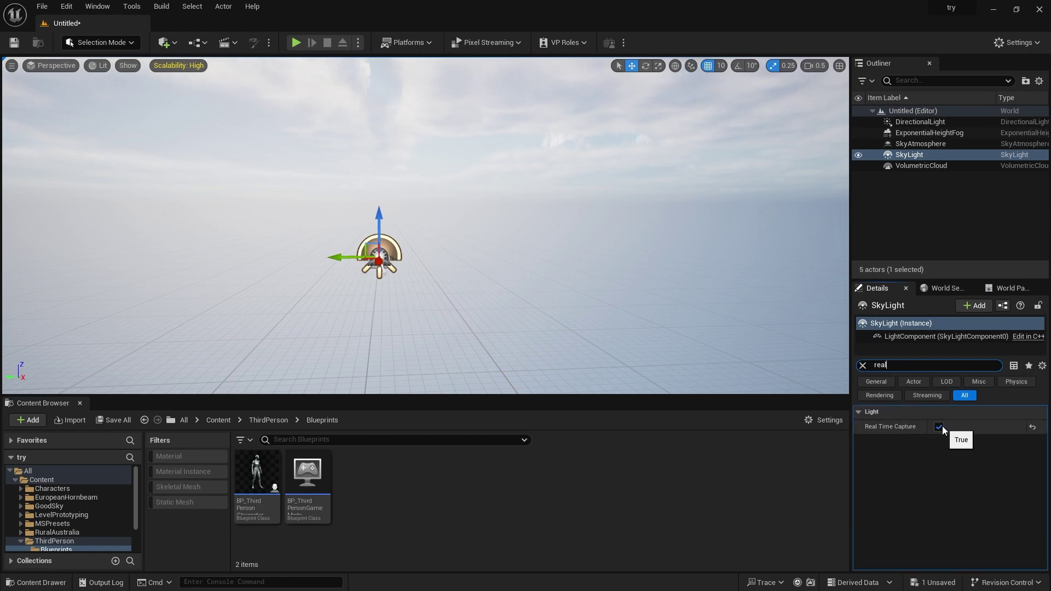
left_click(937, 203)
Rotate the atmospheric directional light in the viewport to bring the sun low in the sky for a warm sunset look
right_click(499, 296)
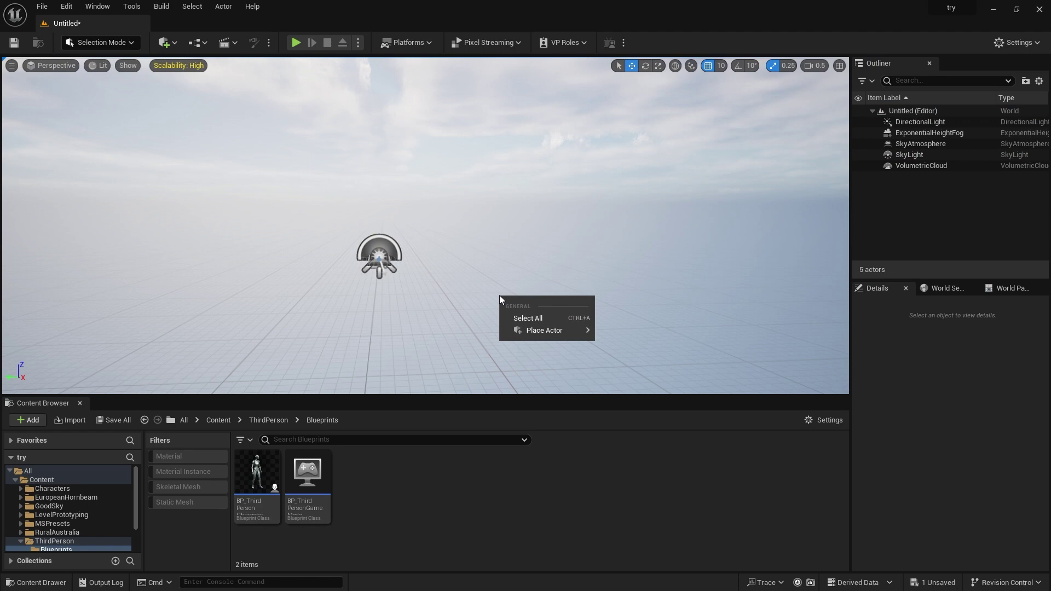
right_click(499, 295)
key("ctrl+l")
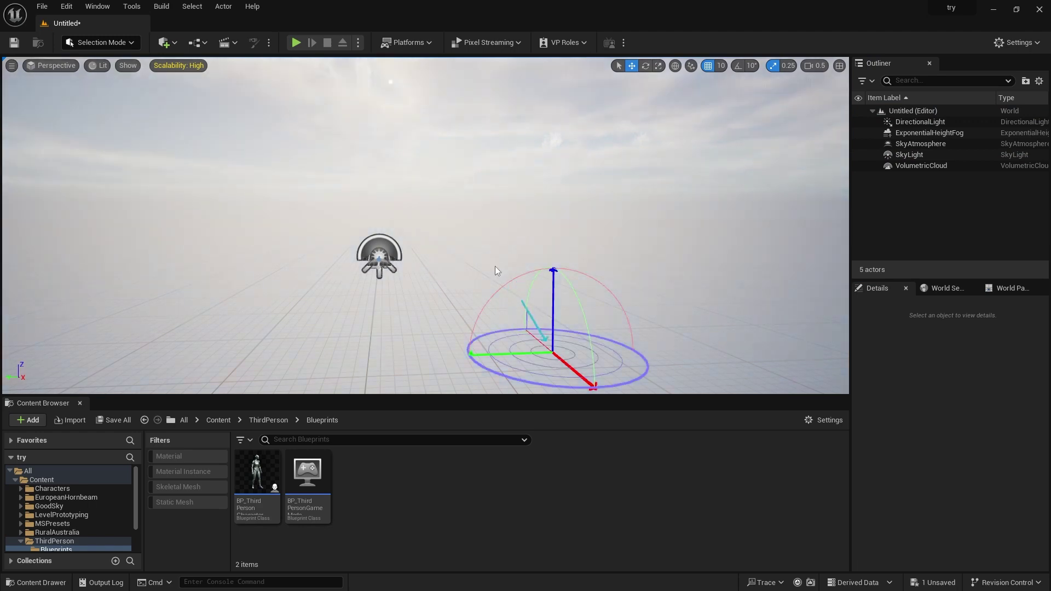
key("ctrl+l")
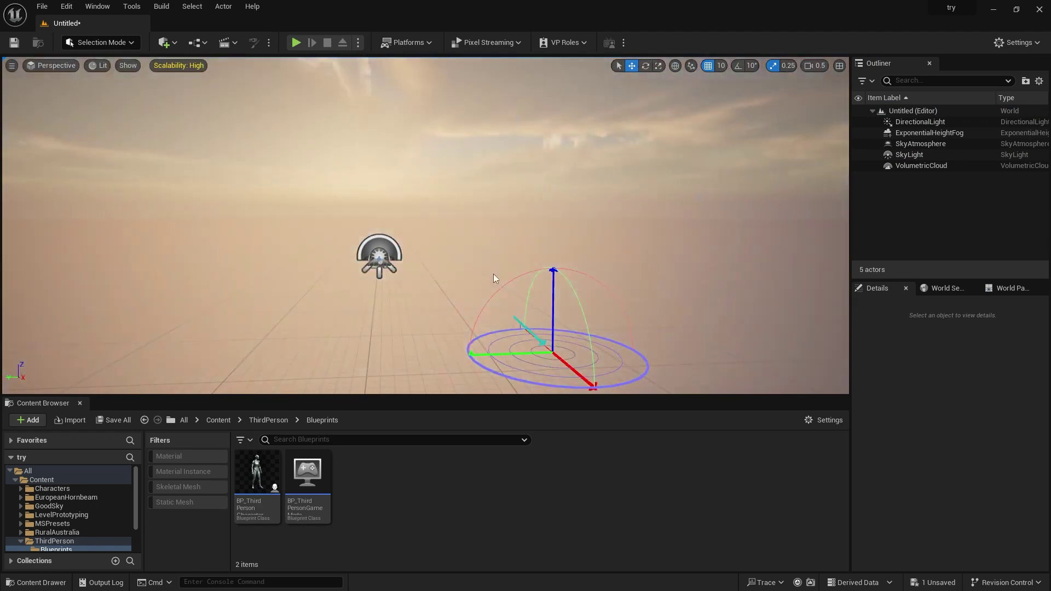
key("ctrl+l")
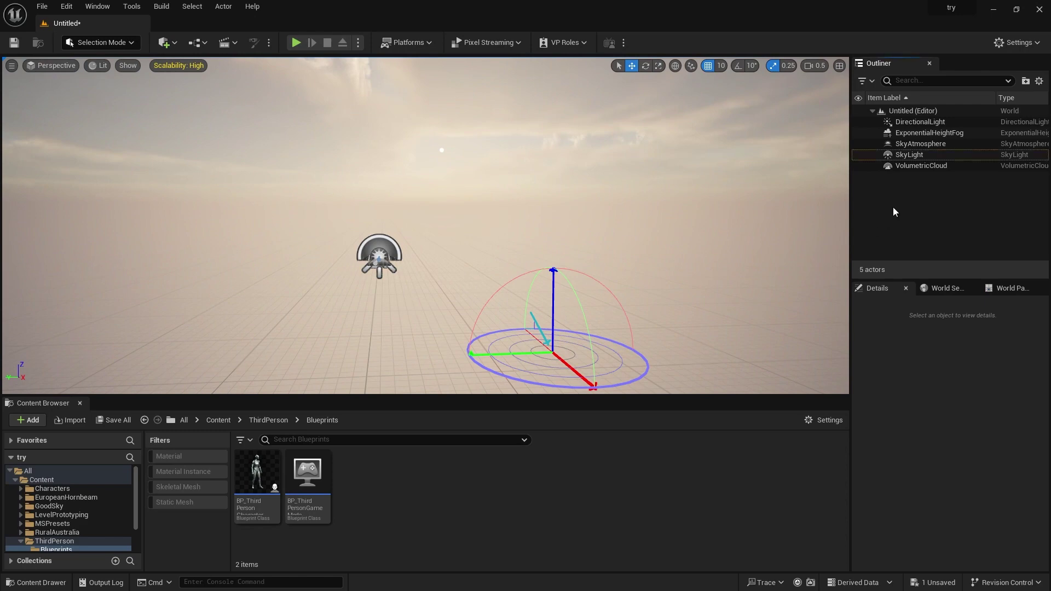
Place the BP_GoodSky blueprint from the GoodSky Blueprint folder into the level
left_click(52, 506)
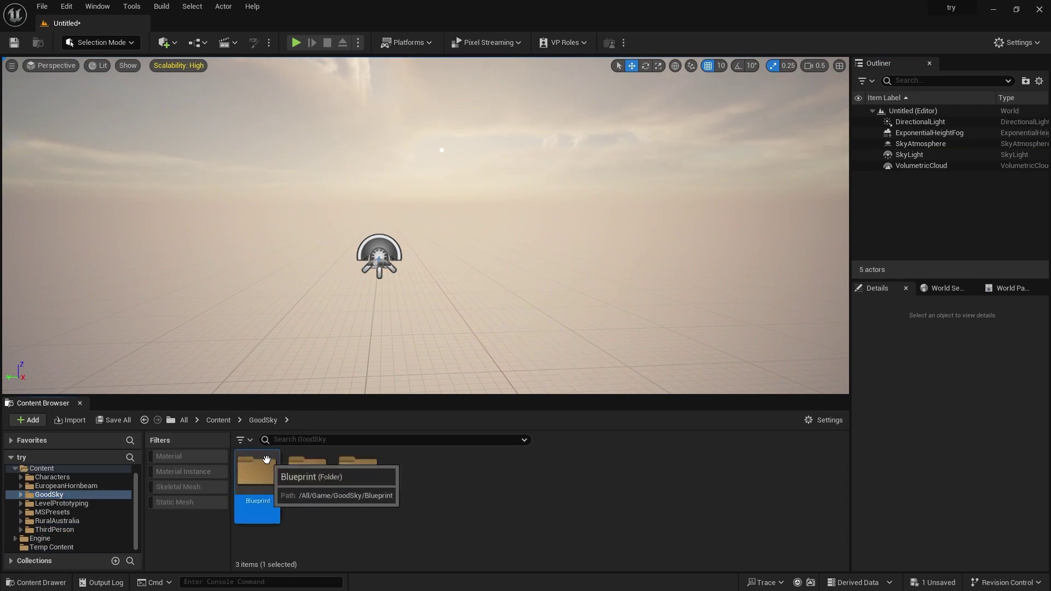
double_click(256, 471)
left_click(257, 476)
left_click_drag(257, 476, 440, 335)
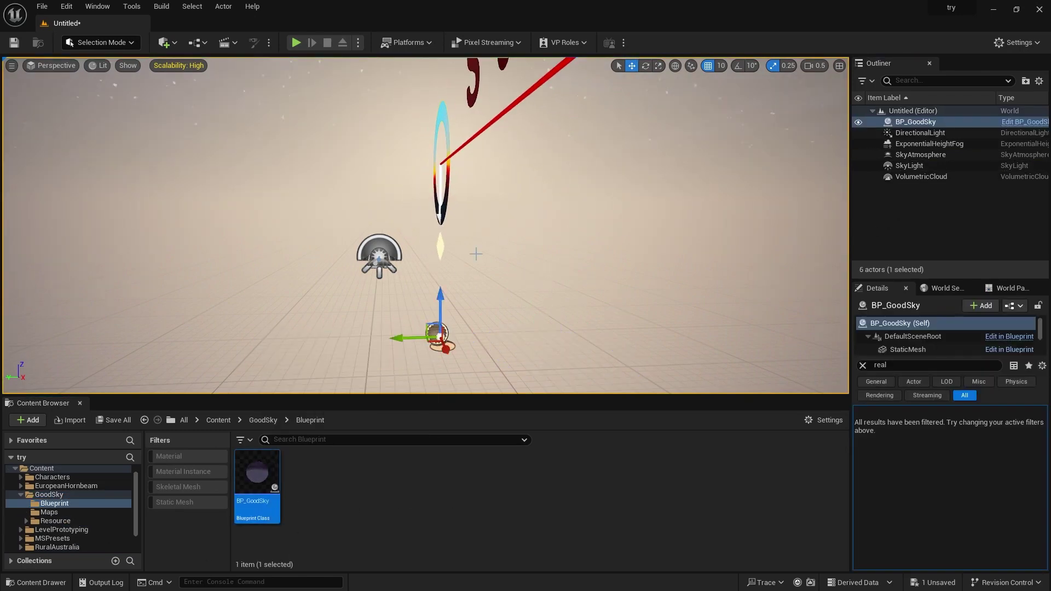
right_click_drag(477, 254, 408, 237)
Hide the directional light, height fog, sky atmosphere, sky light and volumetric cloud actors
left_click(928, 134)
left_click(922, 176, "shift")
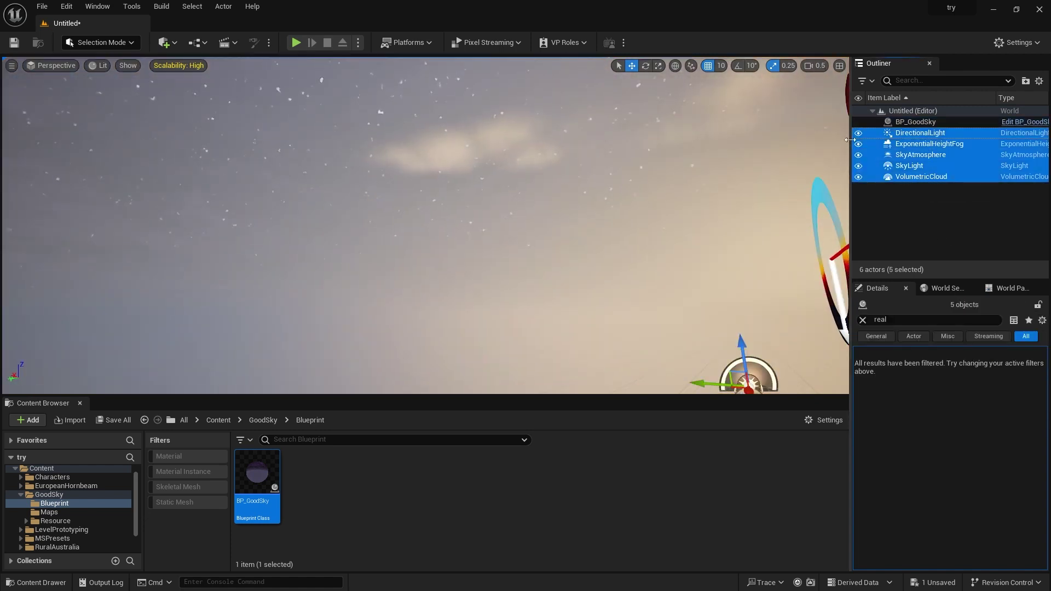
key("h")
Clear the details filter and set BP_GoodSky's Sky Preset to Style UDK Afternoon Sky
left_click(918, 124)
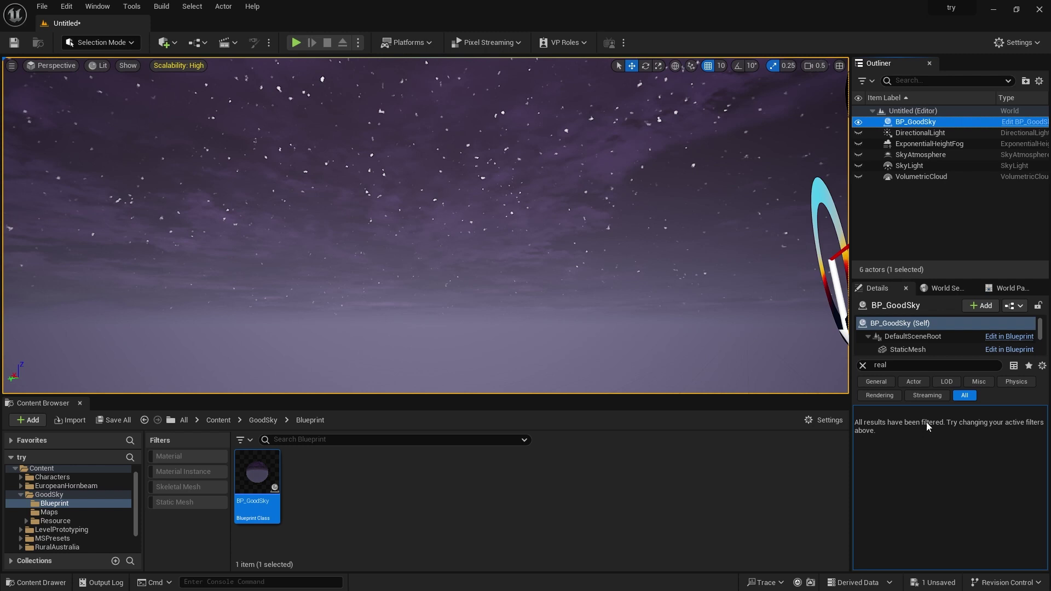
left_click(863, 365)
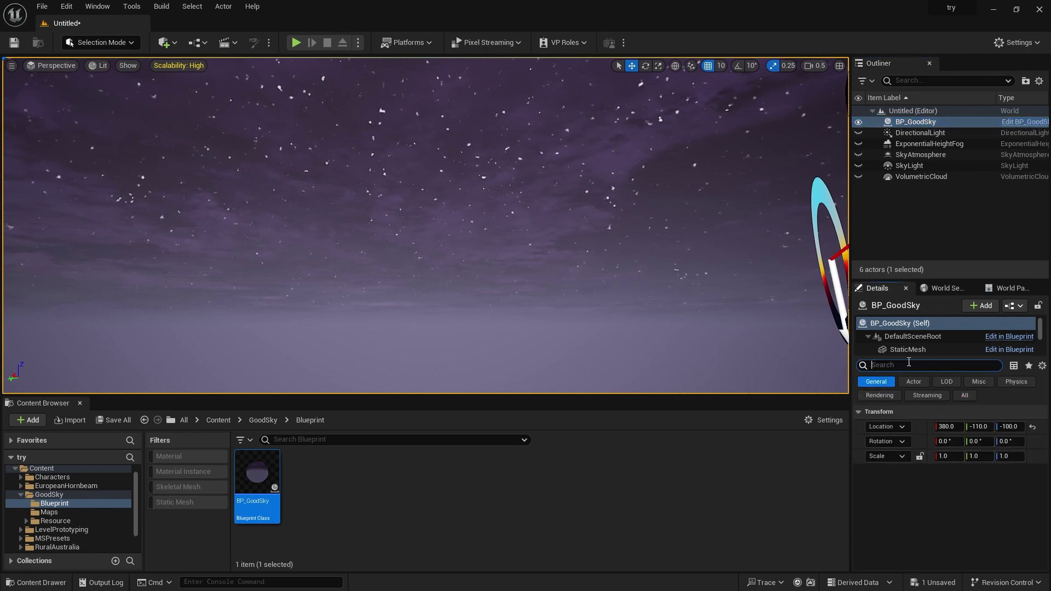
left_click(905, 251)
left_click(920, 397)
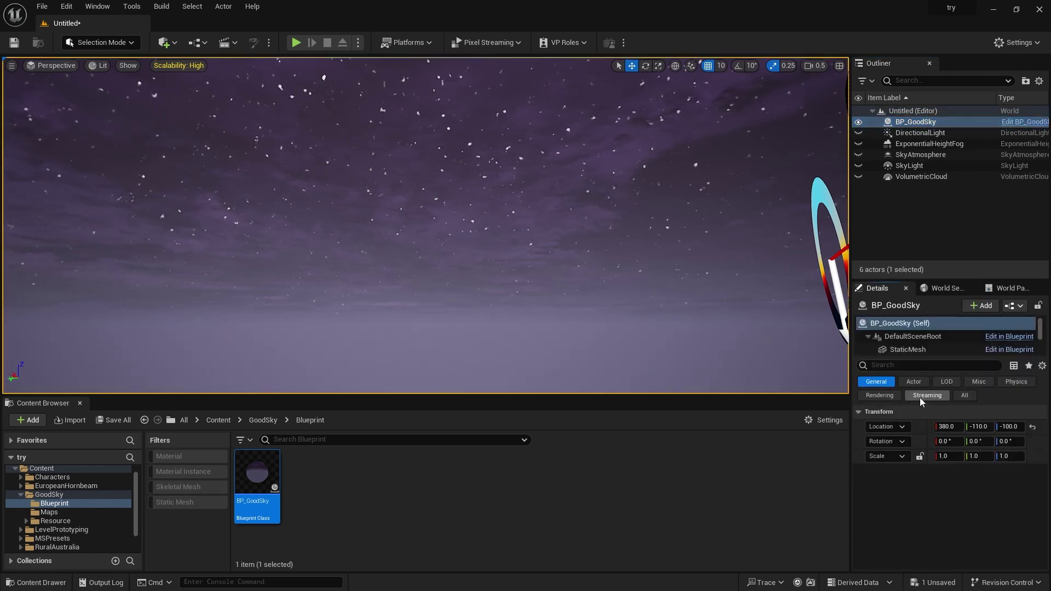
left_click(963, 397)
left_click(980, 515)
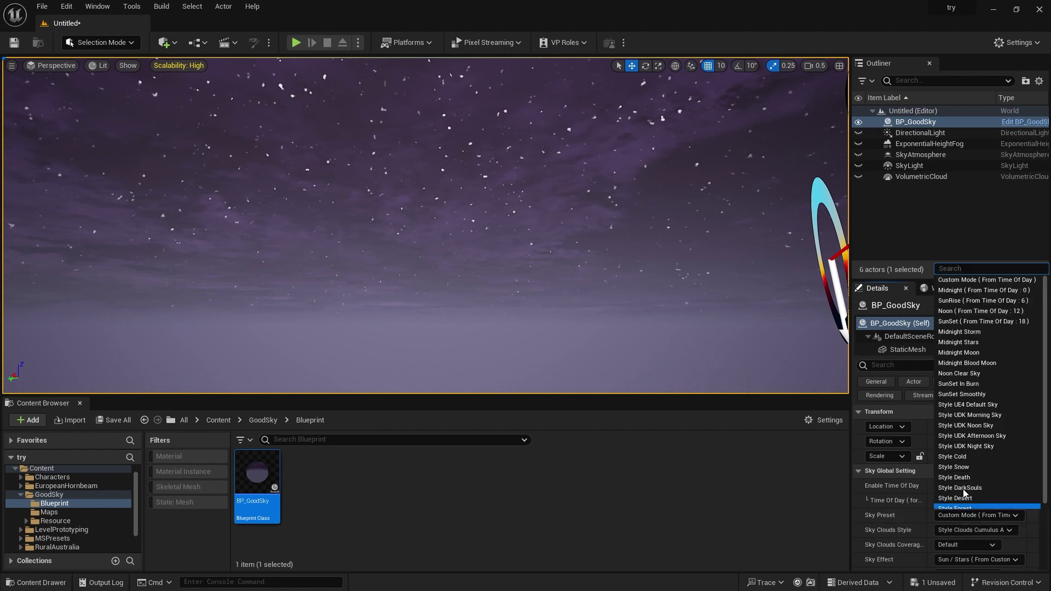
left_click(974, 436)
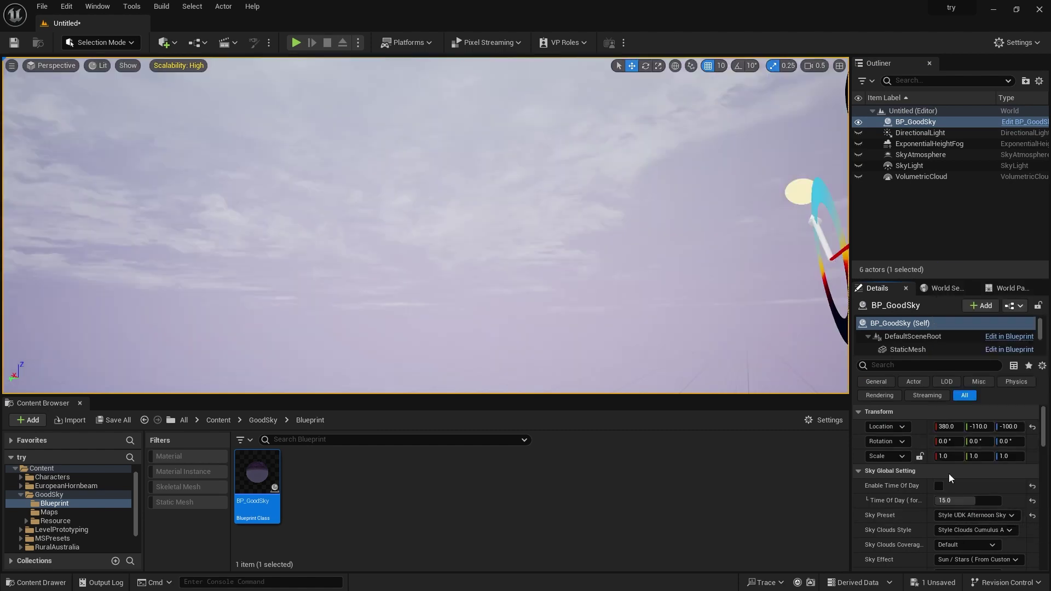
Change BP_GoodSky's Sky Preset to Midnight Moon
left_click(995, 523)
left_click(980, 350)
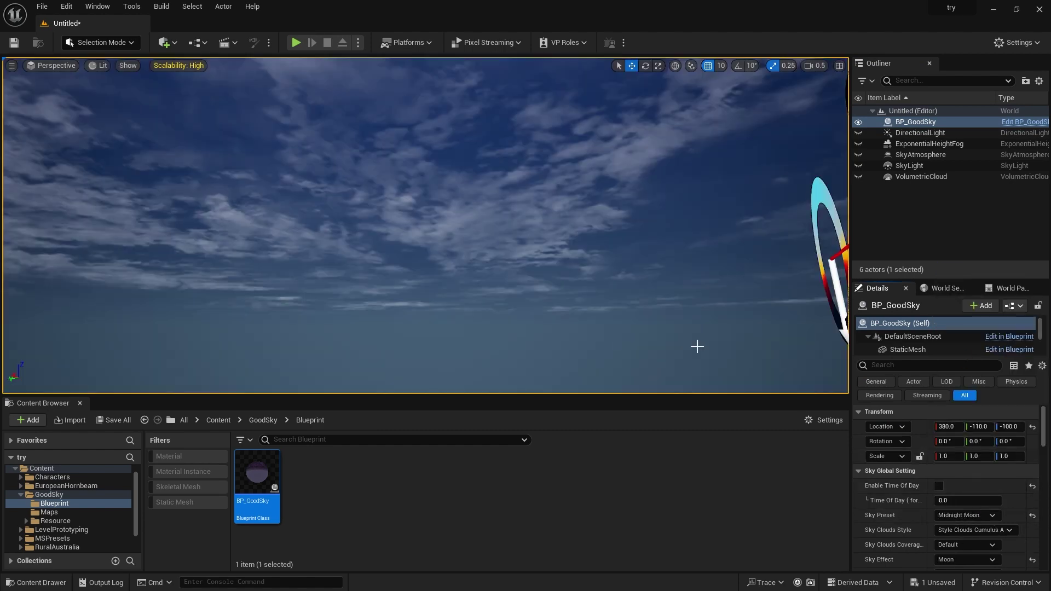
right_click_drag(598, 229, 422, 288)
Delete the BP_GoodSky actor from the level
left_click(938, 209)
left_click(916, 122)
key("Delete")
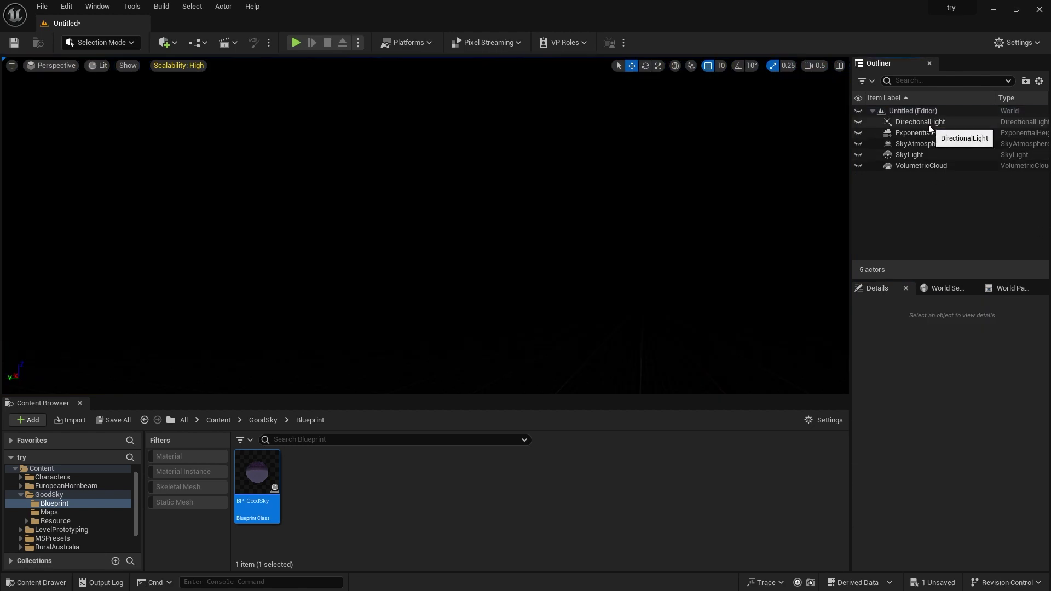
Unhide the five hidden light, fog, atmosphere and cloud actors
left_click(904, 123)
left_click(898, 164, "shift")
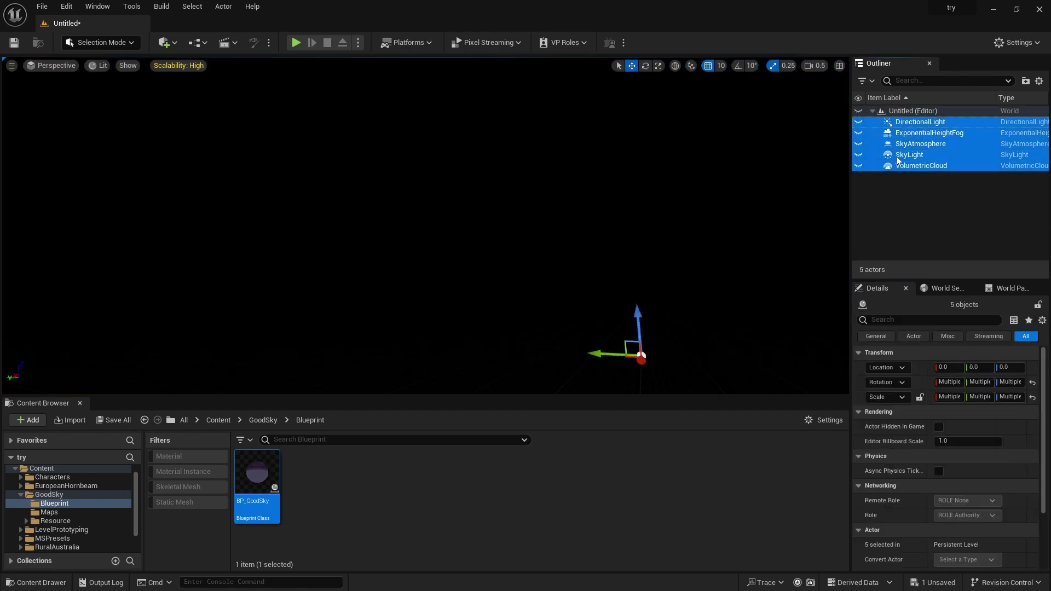
left_click(860, 124)
left_click(892, 196)
right_click_drag(561, 303, 564, 341)
key("a")
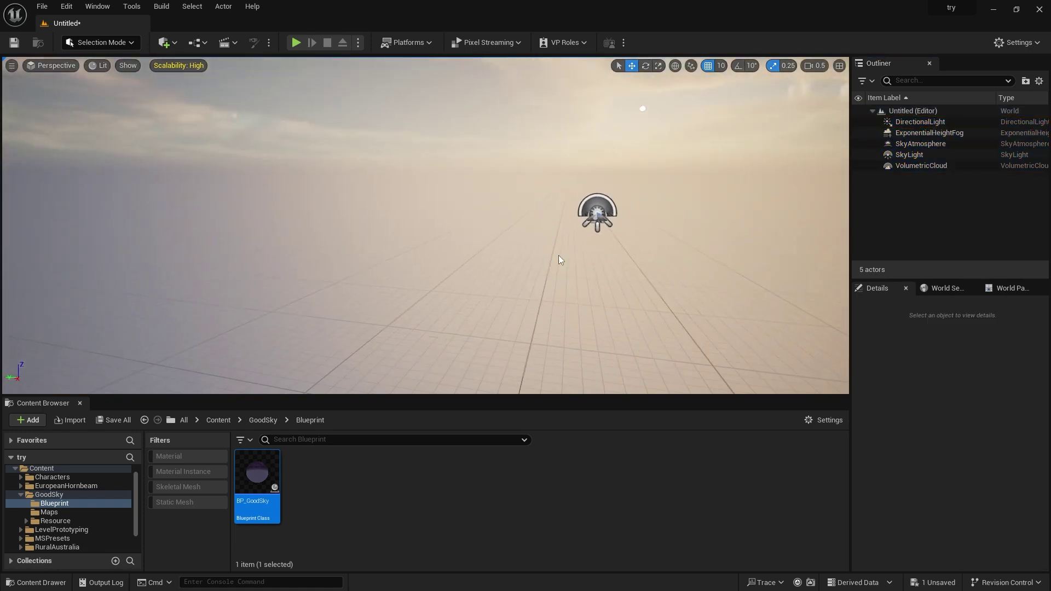
Switch to Landscape Mode and set the new landscape's Sections Per Component to 2×2 Sections
left_click(66, 43)
left_click(104, 71)
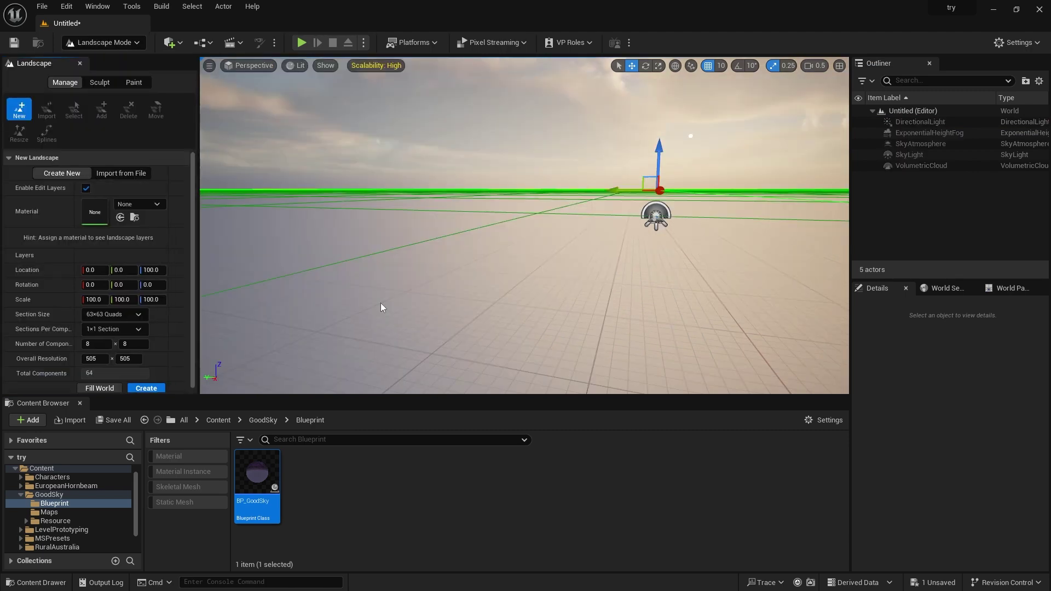
middle_click_drag(520, 273, 539, 236)
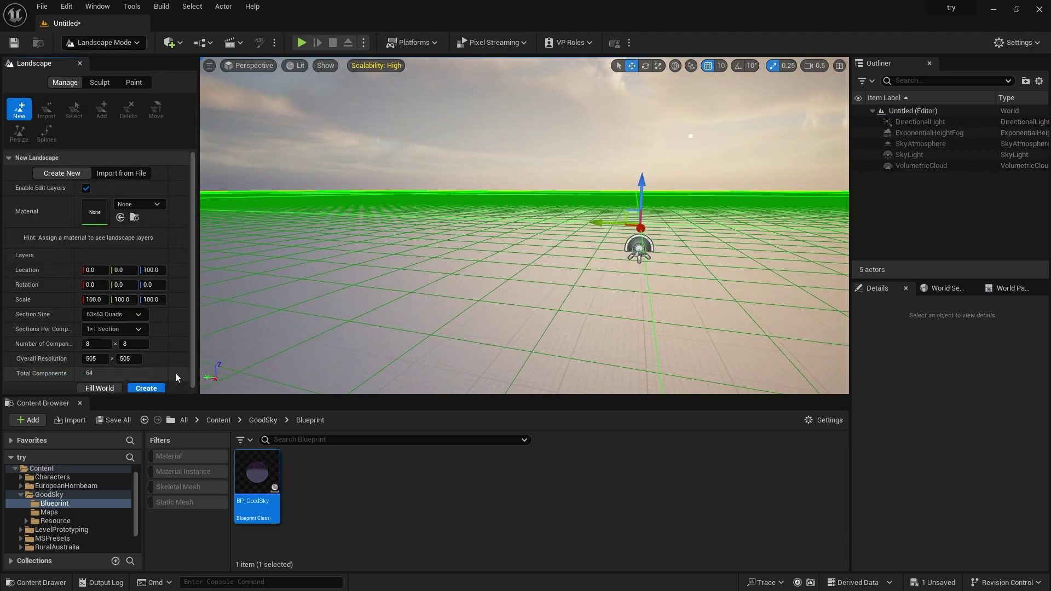
scroll(177, 378, "down", 1)
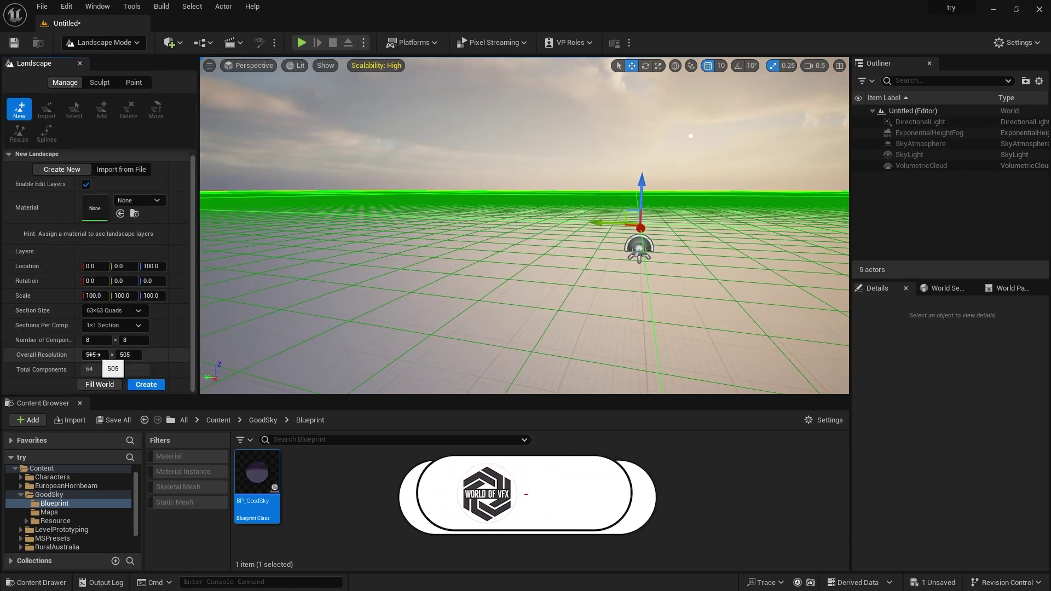
left_click(112, 325)
left_click(115, 355)
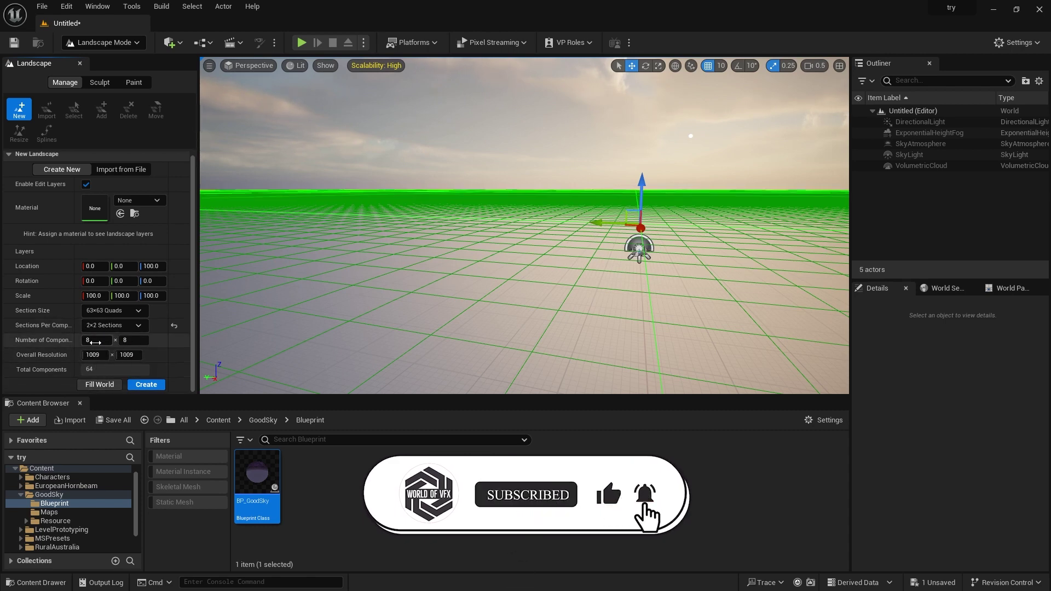
Set the Number of Components to 16 × 16 and create the landscape
type("16")
key("Tab")
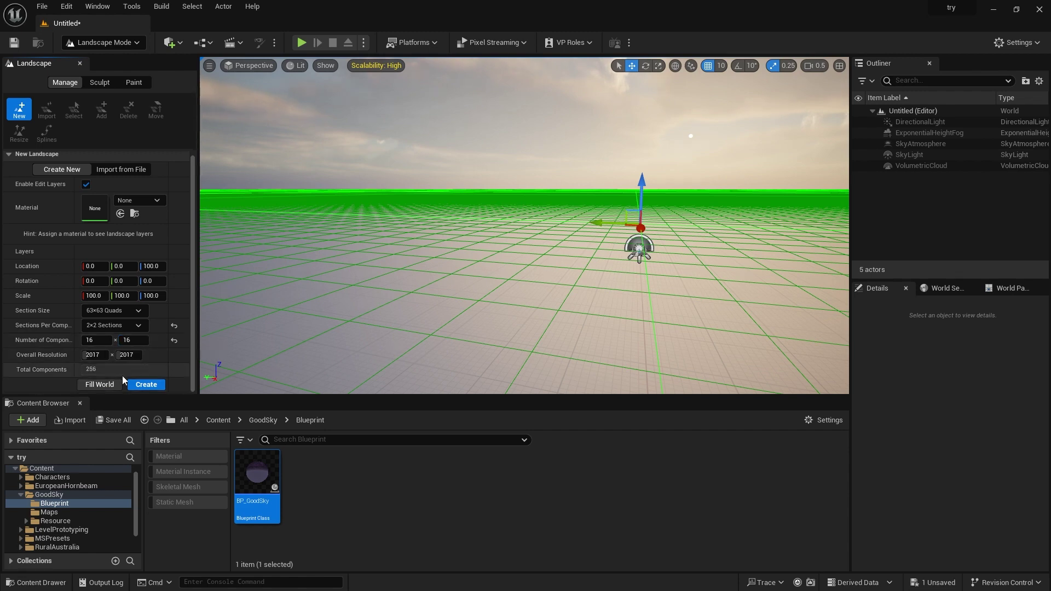
left_click(138, 385)
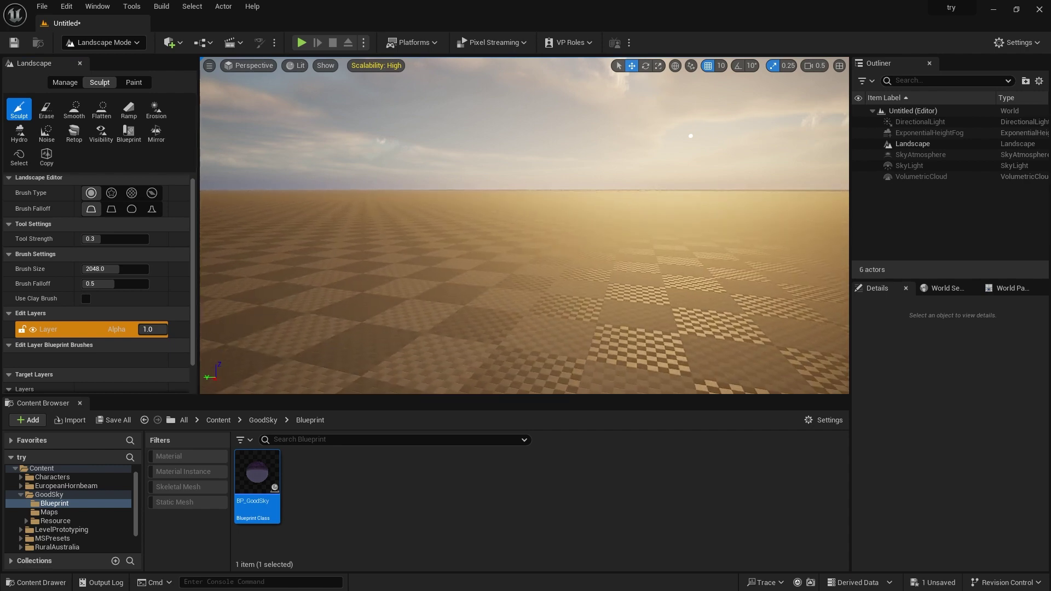
Switch the editor from Landscape Mode to Selection Mode
left_click(126, 46)
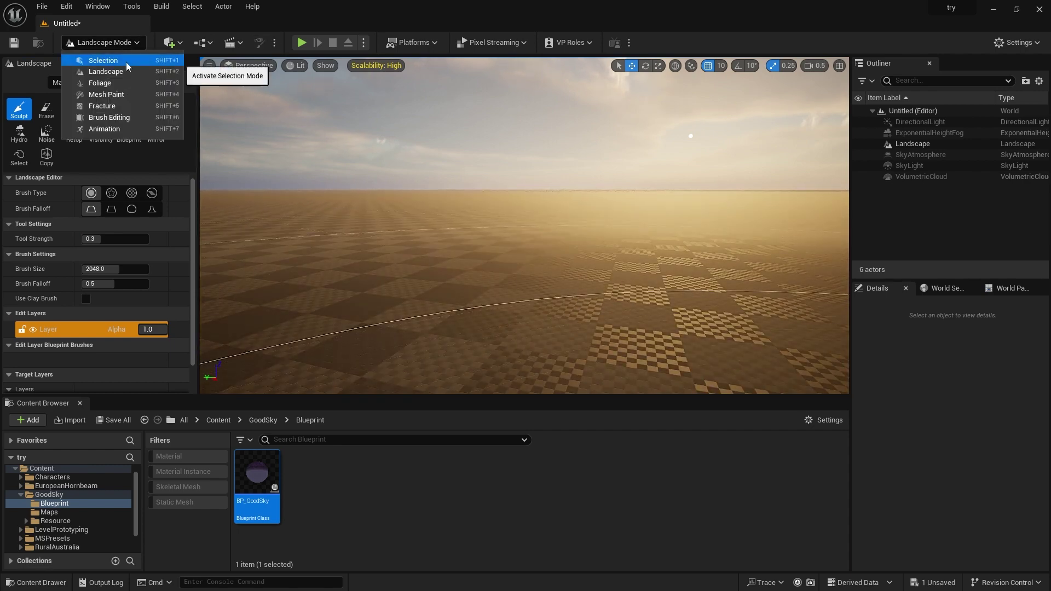
left_click(126, 61)
key("w")
right_click_drag(426, 225, 406, 266)
right_click_drag(594, 316, 604, 276)
key("q")
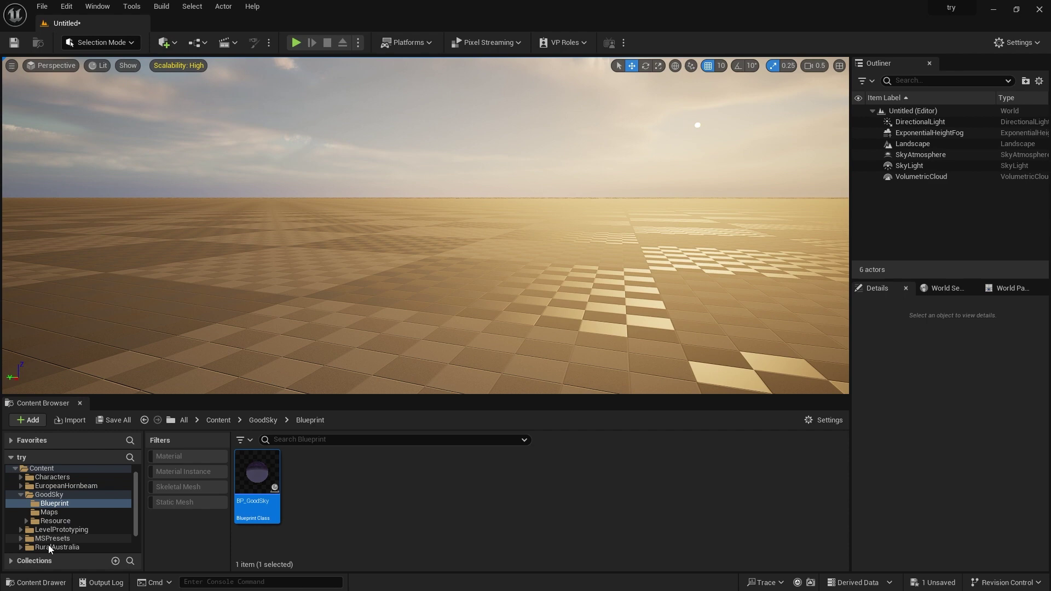
Place BP_ThirdPersonCharacter from the ThirdPerson Blueprints folder onto the landscape
scroll(53, 533, "down", 2)
left_click(54, 530)
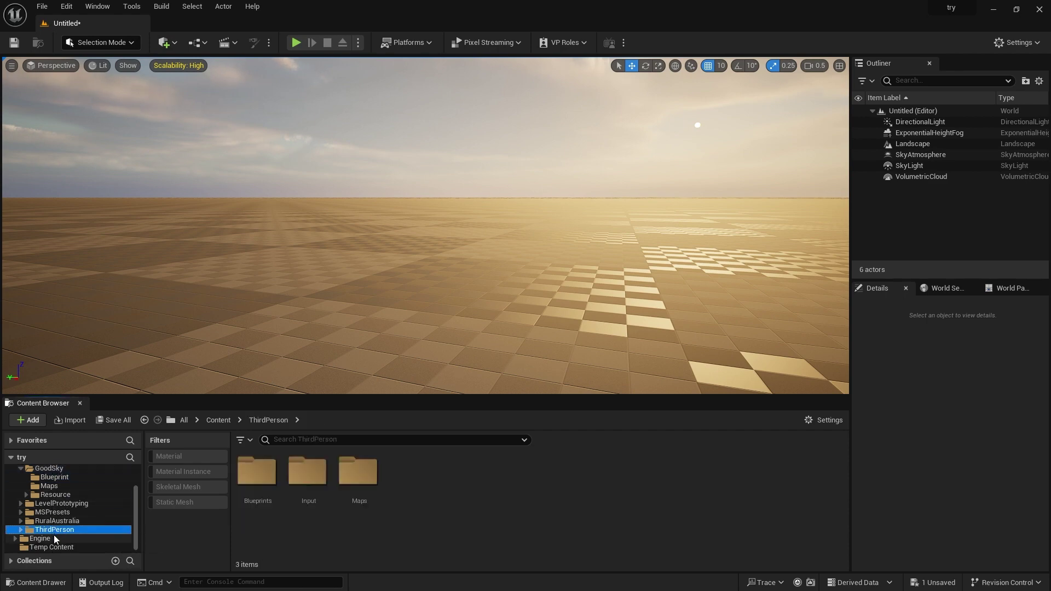
double_click(257, 472)
left_click_drag(257, 473, 482, 262)
key("s")
mouse_move(517, 246)
right_mouse_down()
mouse_move(504, 253)
mouse_move(520, 244)
mouse_move(510, 246)
mouse_move(520, 267)
mouse_move(525, 249)
right_mouse_up()
key("w")
key("s")
key("e")
key("q")
key("s")
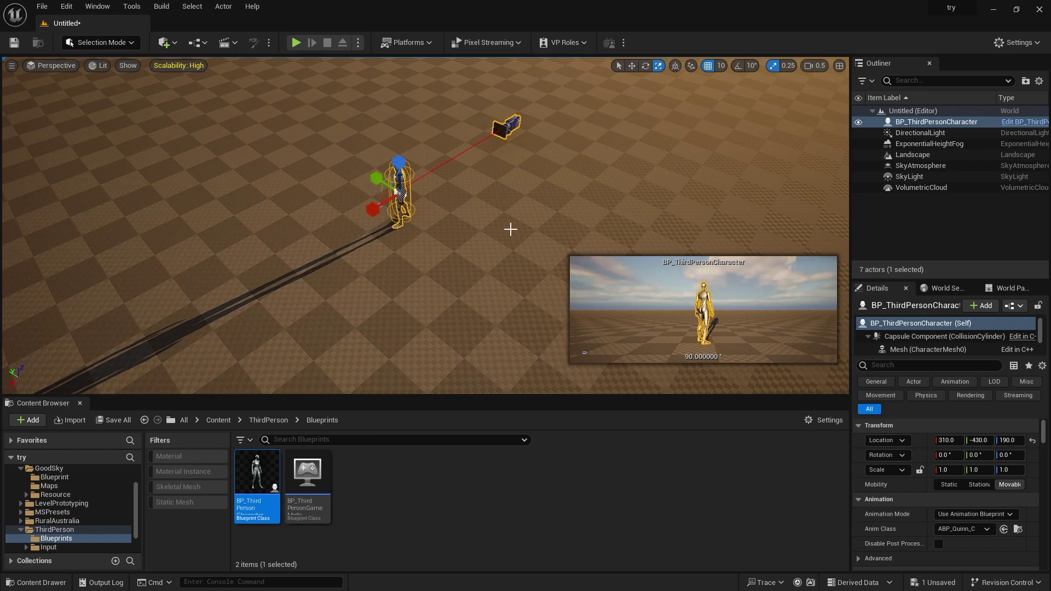
left_click_drag(401, 232, 530, 243)
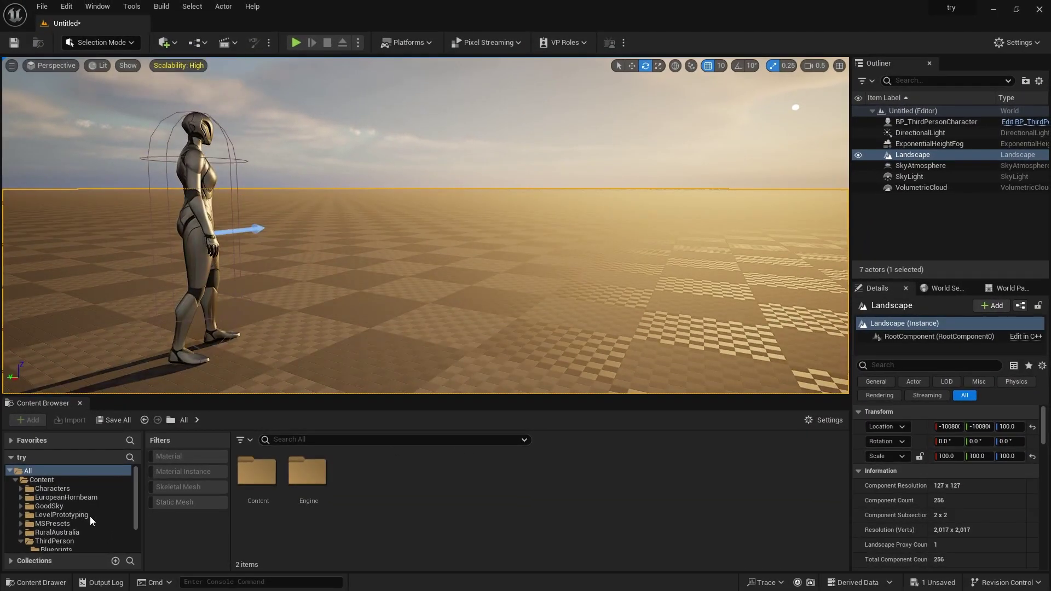
Filter the RuralAustralia folder's content to show only Material Instance assets
left_click(57, 532)
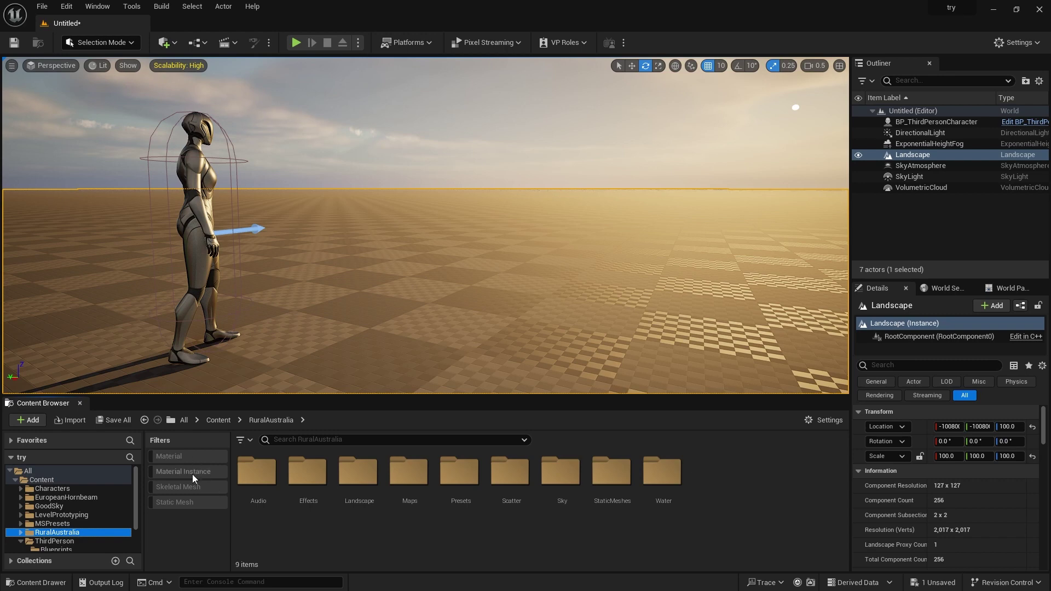
left_click(192, 478)
scroll(636, 530, "down", 1)
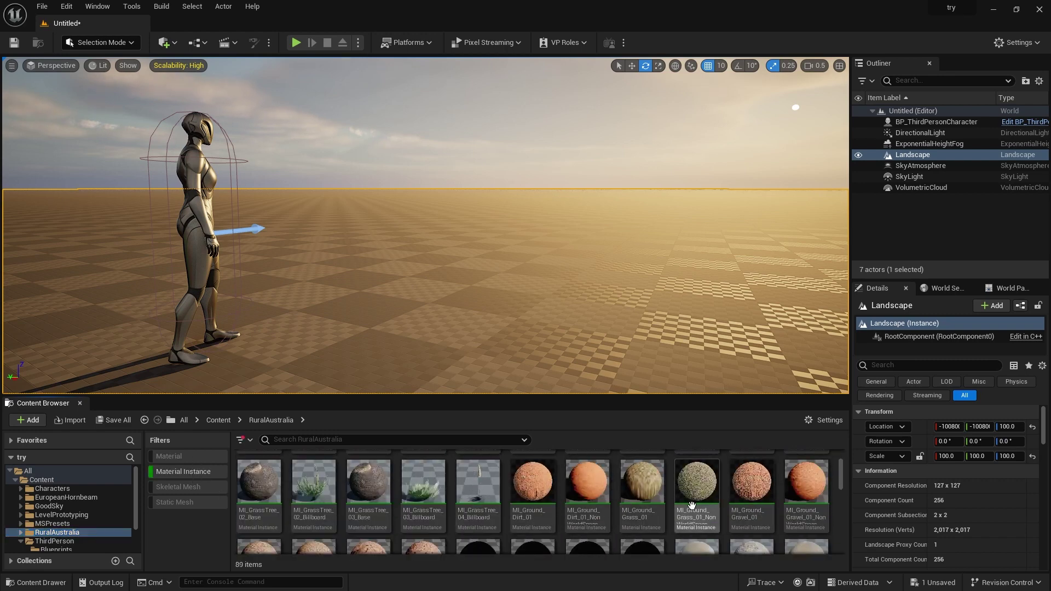
Assign MI_Ground_Grass_01_NonWorldSpace as the landscape's Landscape Material
left_click_drag(693, 496, 966, 482)
scroll(901, 510, "down", 3)
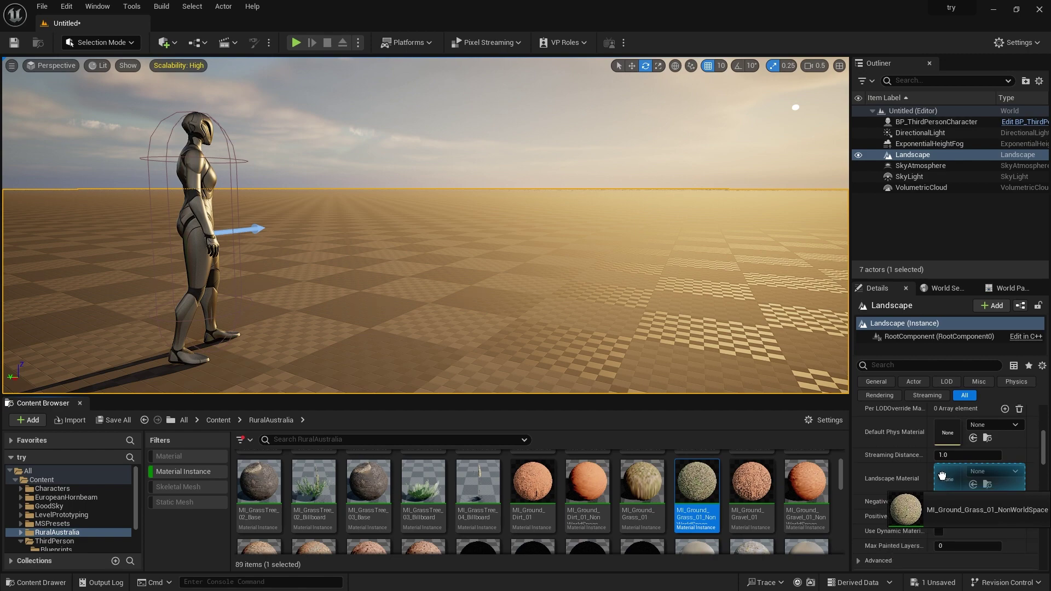
left_click_drag(959, 482, 959, 482)
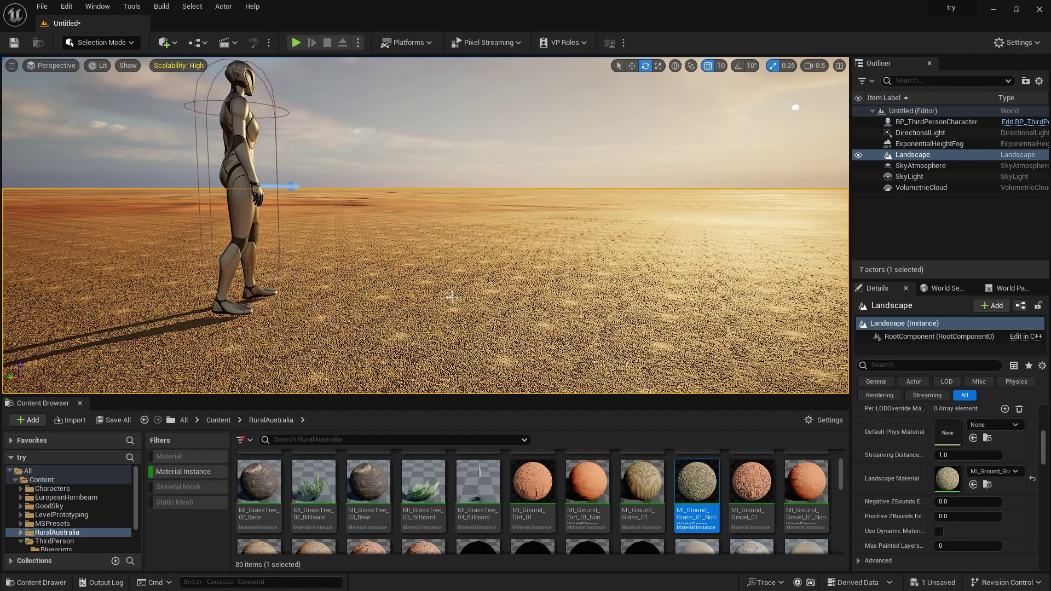
Set the landscape's Landscape Material to MI_Ground_Dirt_01
left_click_drag(635, 482, 942, 476)
mouse_move(493, 379)
middle_mouse_down()
mouse_move(490, 345)
mouse_move(475, 379)
middle_mouse_up()
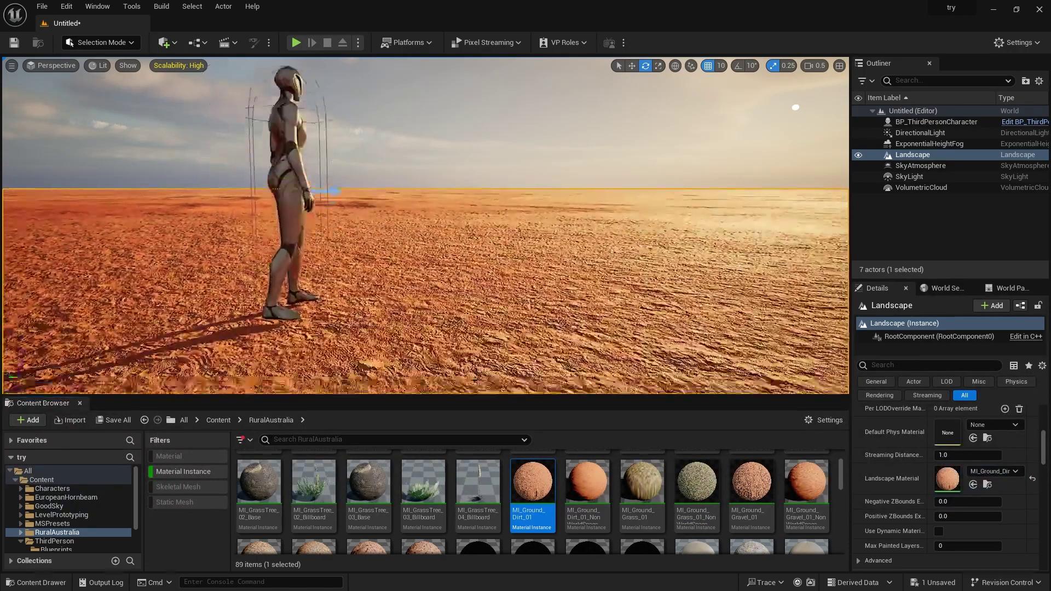
right_click_drag(476, 379, 487, 350)
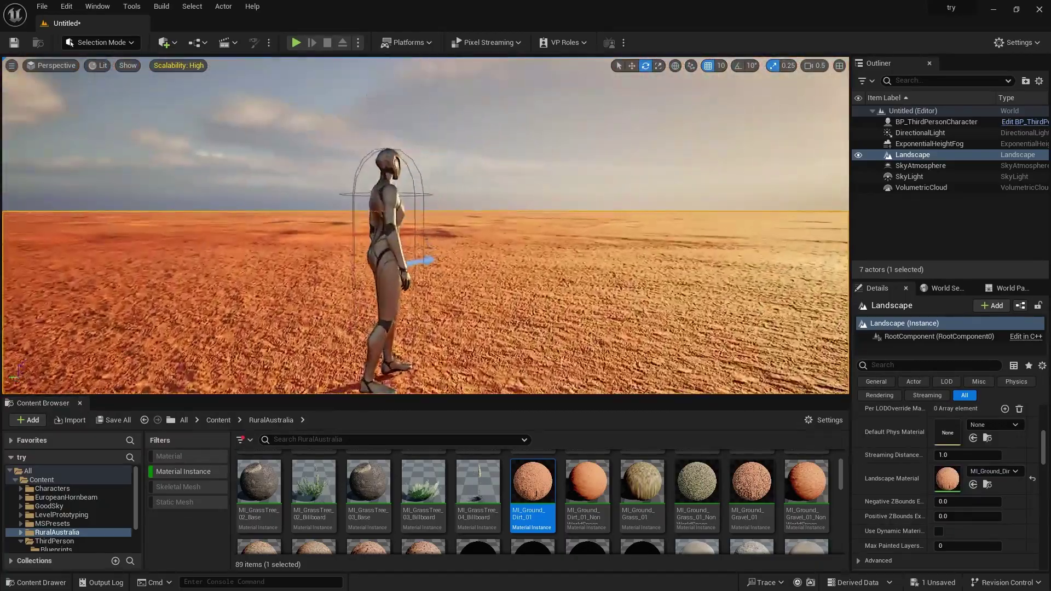
Set the viewport camera speed to 0.2 and deselect the landscape
mouse_move(454, 234)
right_mouse_down()
mouse_move(446, 271)
mouse_move(447, 247)
right_mouse_up()
left_click(815, 66)
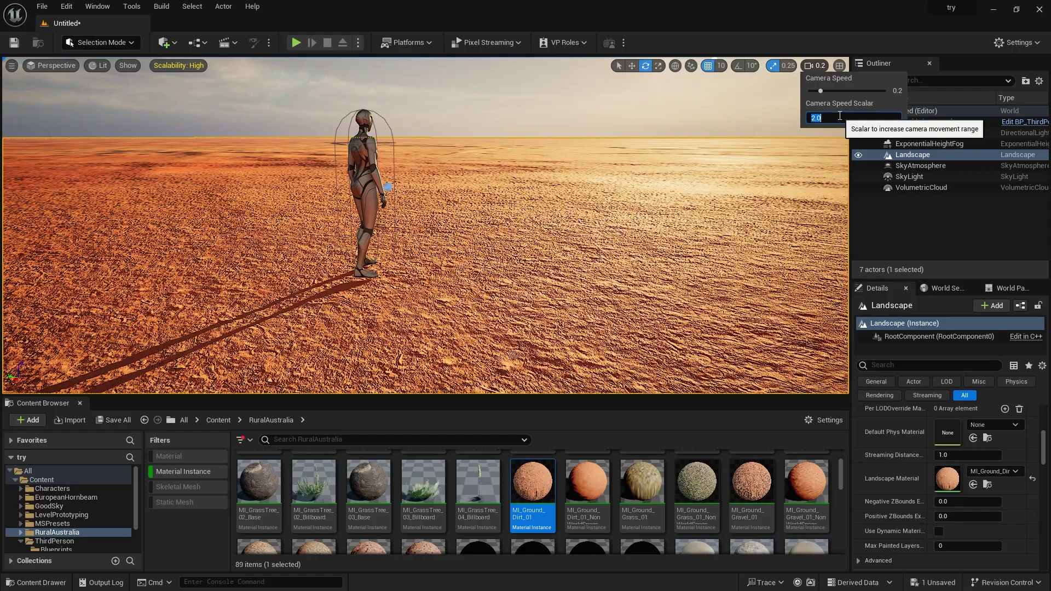
mouse_move(460, 281)
right_mouse_down()
mouse_move(433, 277)
mouse_move(424, 247)
mouse_move(464, 295)
mouse_move(438, 310)
mouse_move(475, 287)
right_mouse_up()
left_click(607, 171)
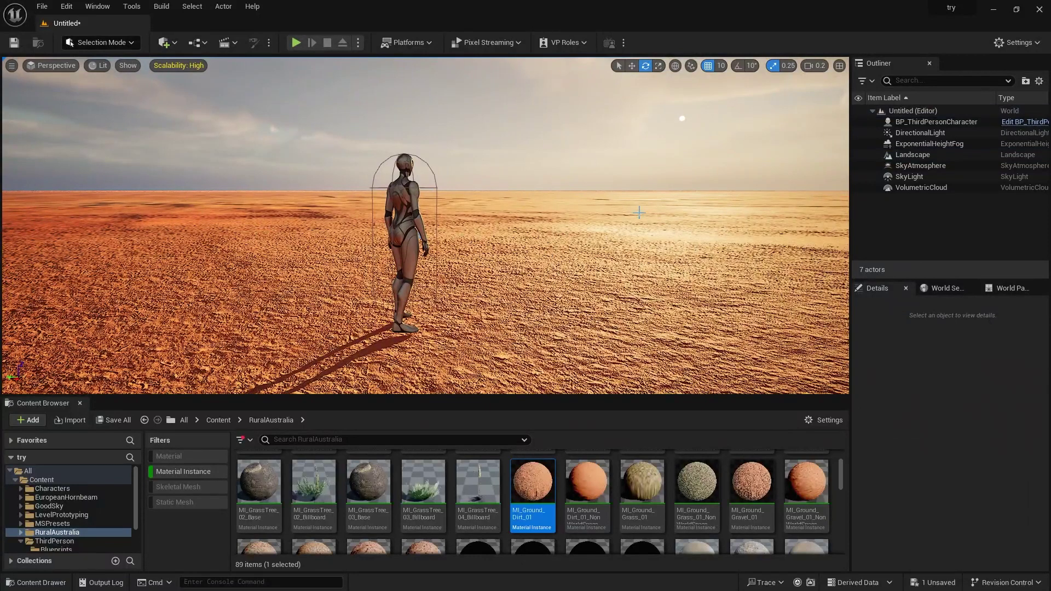
Search the placeable actors for "river" and place a Water Body River on the landscape beside the character
left_click(164, 42)
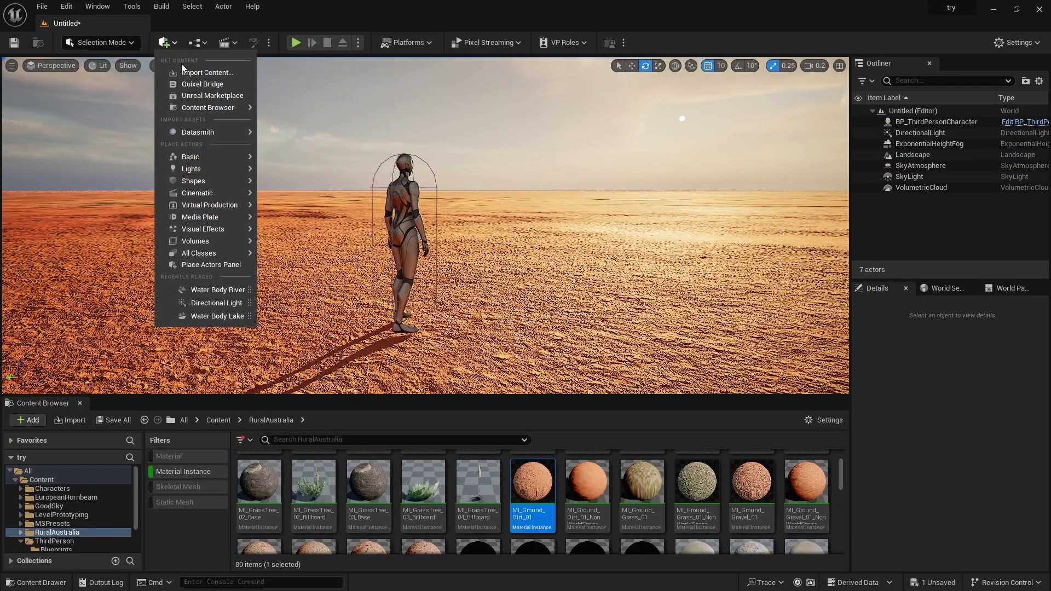
type("ocea")
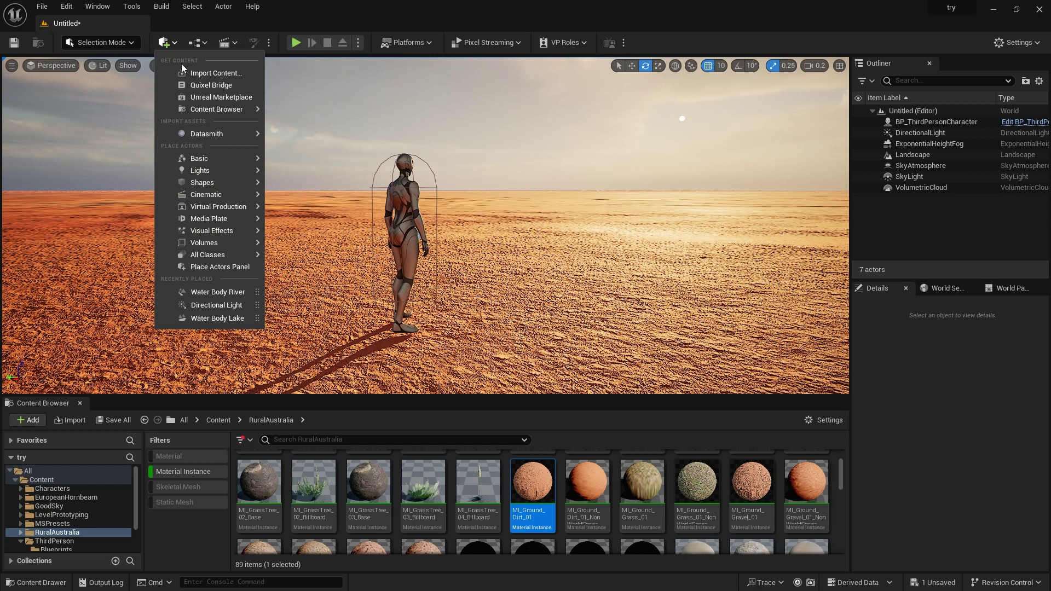
type("river")
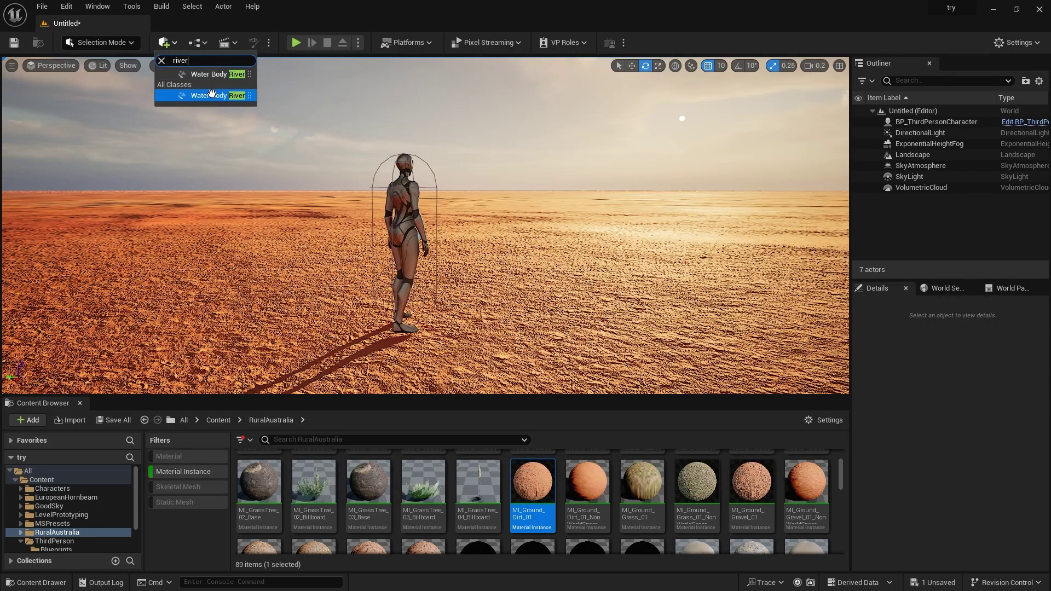
left_click_drag(222, 97, 600, 209)
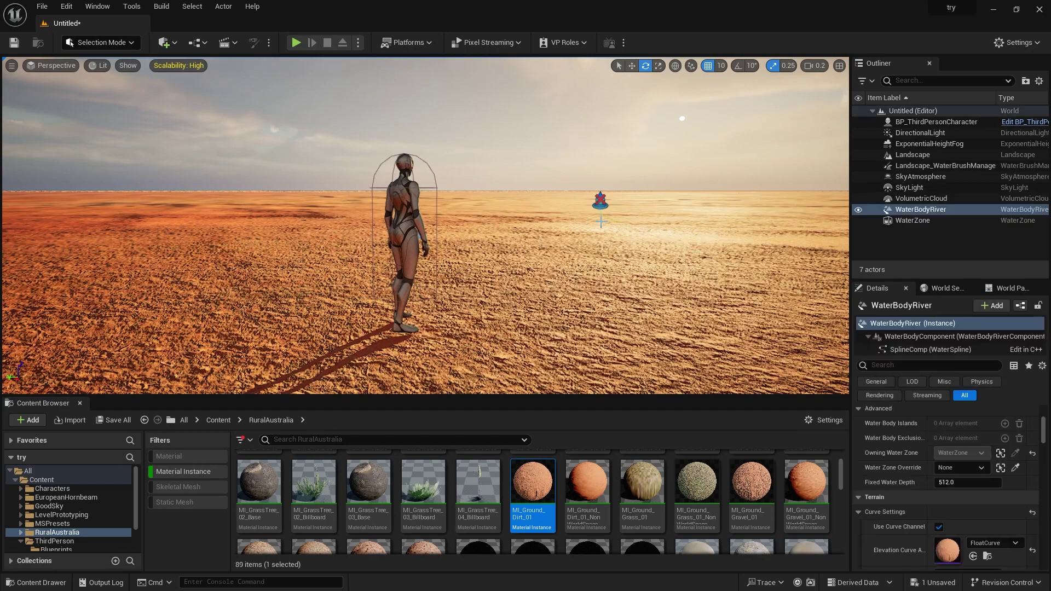
key("s")
right_click_drag(600, 210, 433, 222)
key("s")
scroll(564, 263, "down", 10)
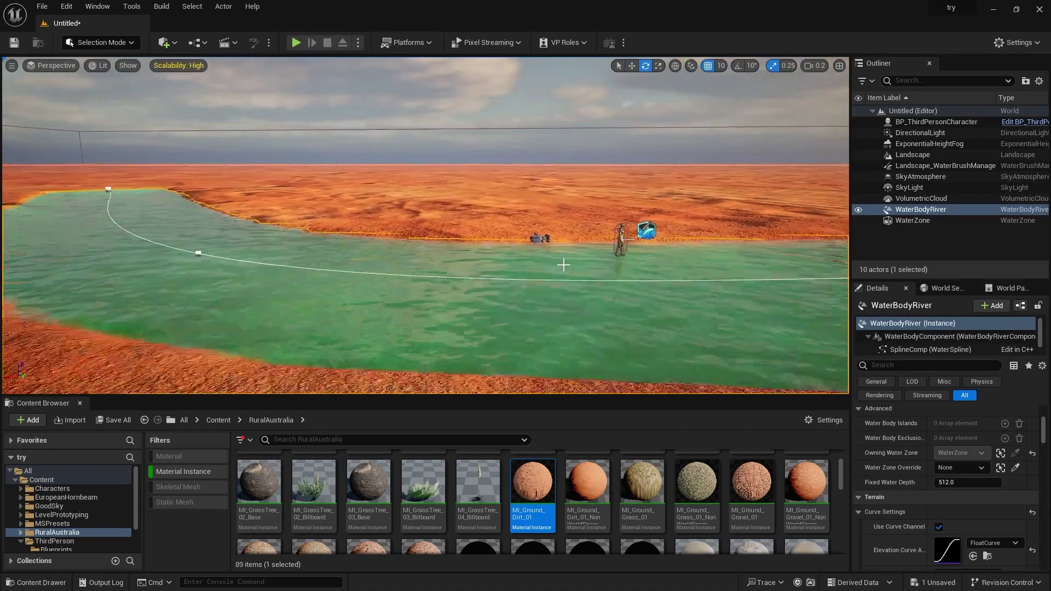
Extend the river with an additional spline point at its end, curving it further across the landscape
scroll(571, 253, "down", 4)
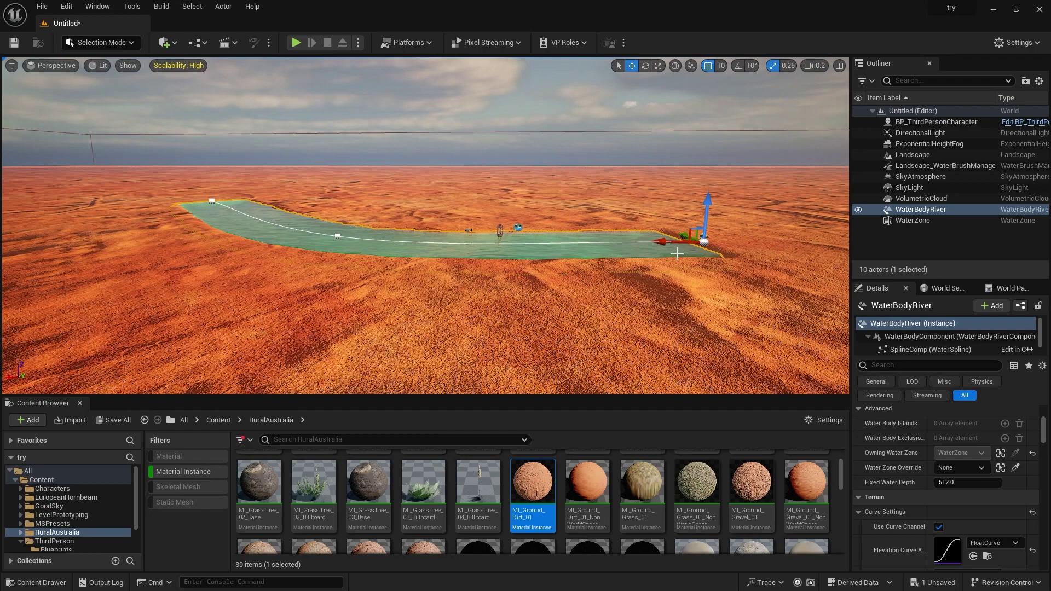
scroll(574, 246, "down", 2)
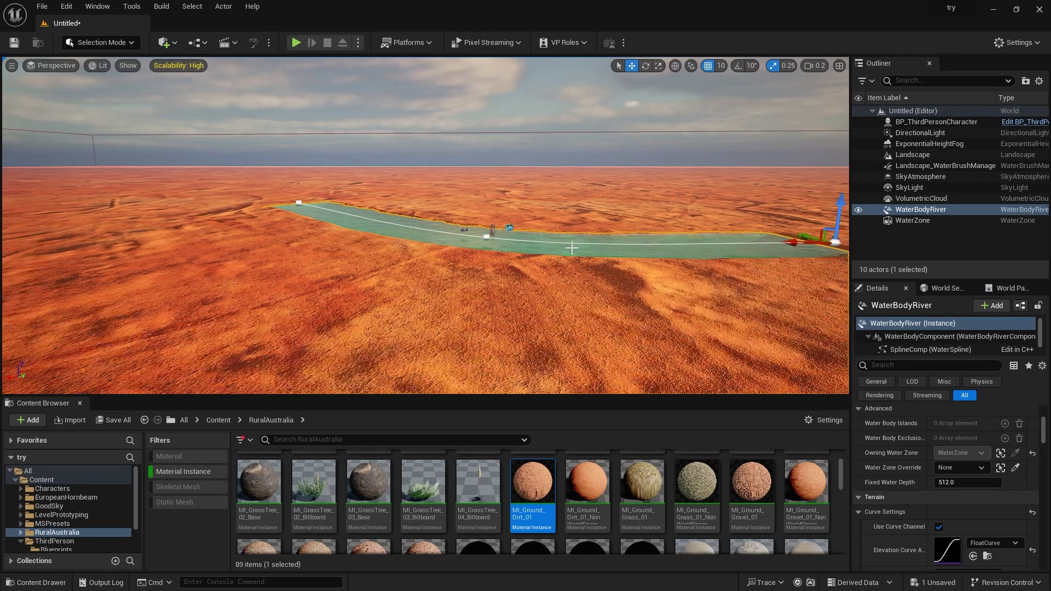
right_click_drag(573, 246, 602, 253)
key("a")
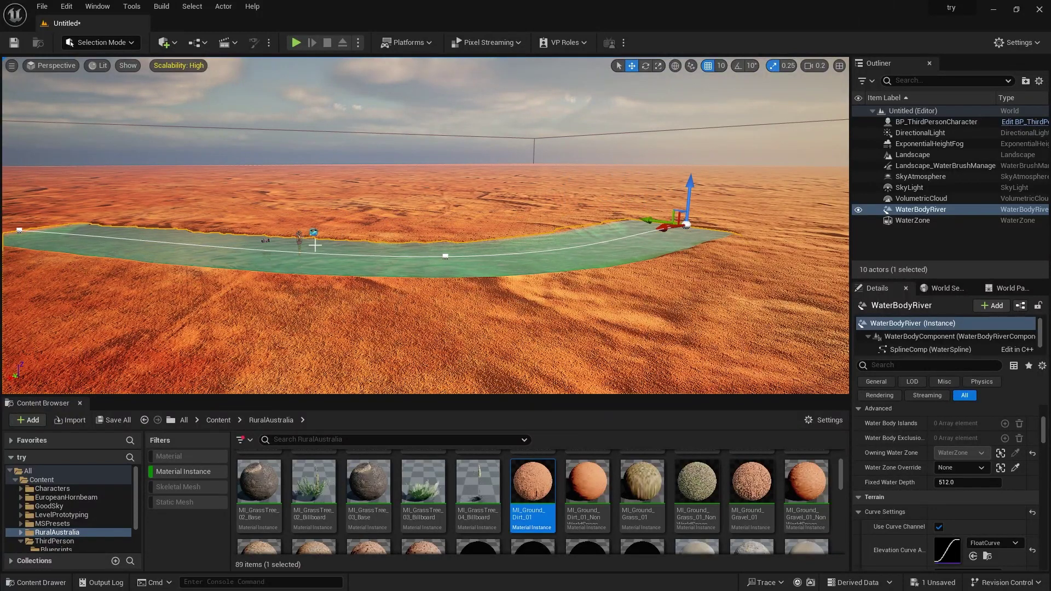
Move BP_ThirdPersonCharacter out of the water onto the riverbank and deselect it
left_click(300, 236)
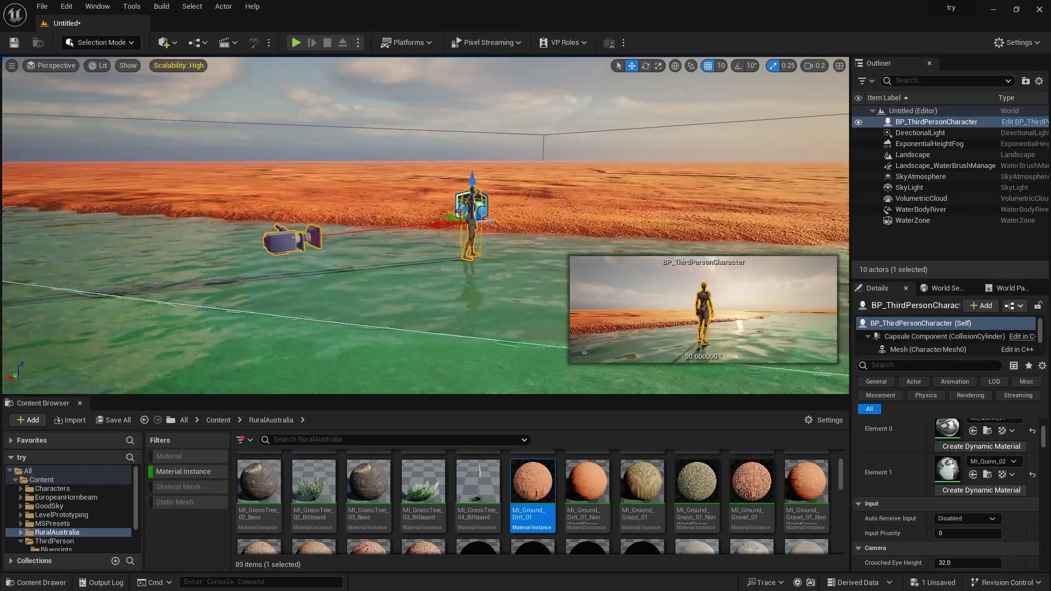
right_click_drag(300, 236, 466, 233)
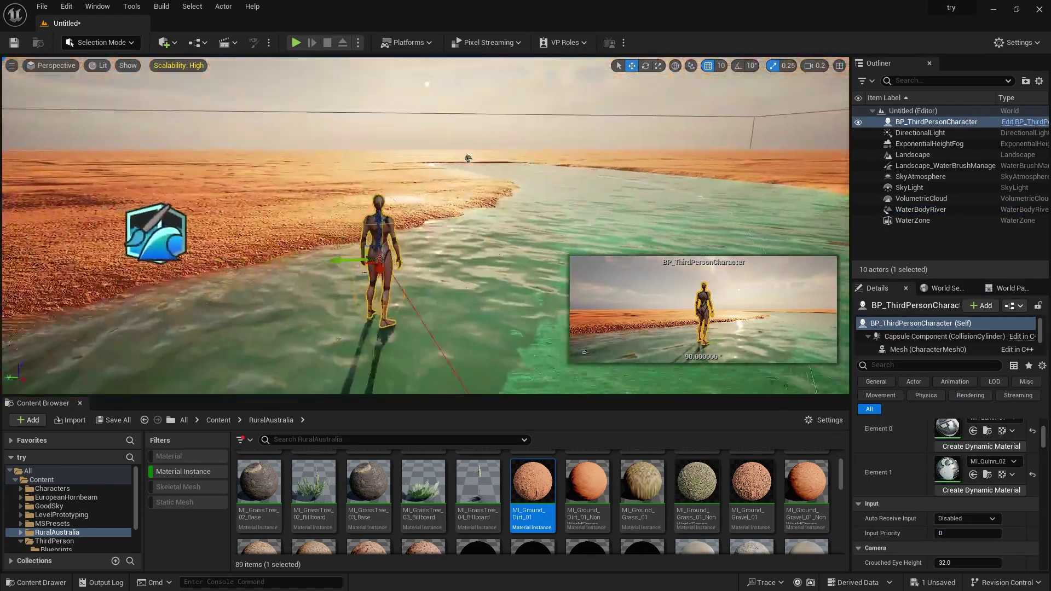
right_click_drag(378, 198, 402, 226)
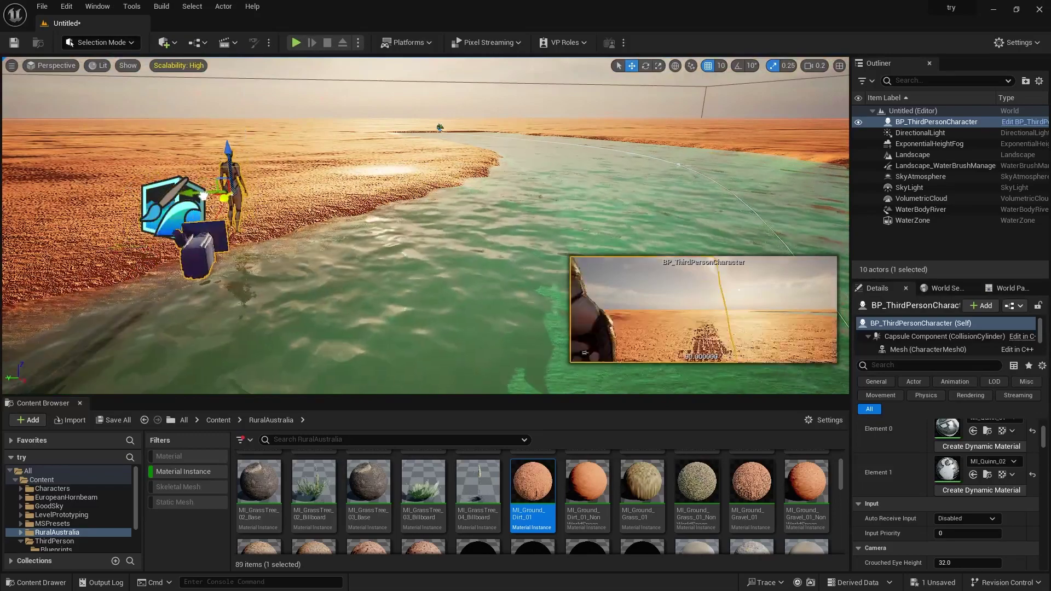
right_click_drag(403, 227, 441, 212)
key("Escape")
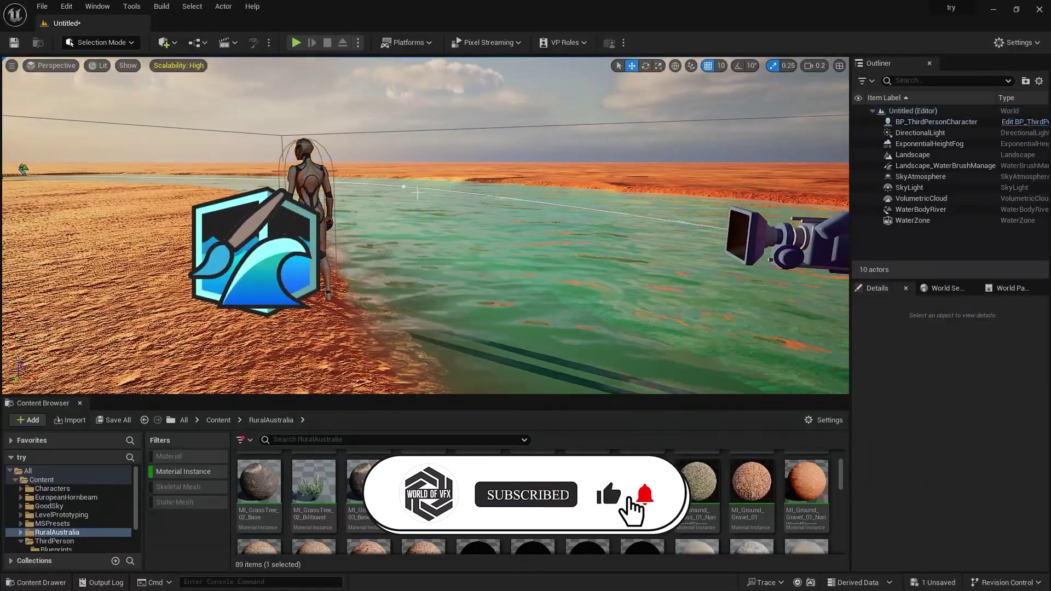
Frame the character on the riverbank, add a level sequence saved as "camera" in the Content folder, and create its Cine Camera Actor
scroll(360, 204, "down", 5)
scroll(383, 221, "up", 4)
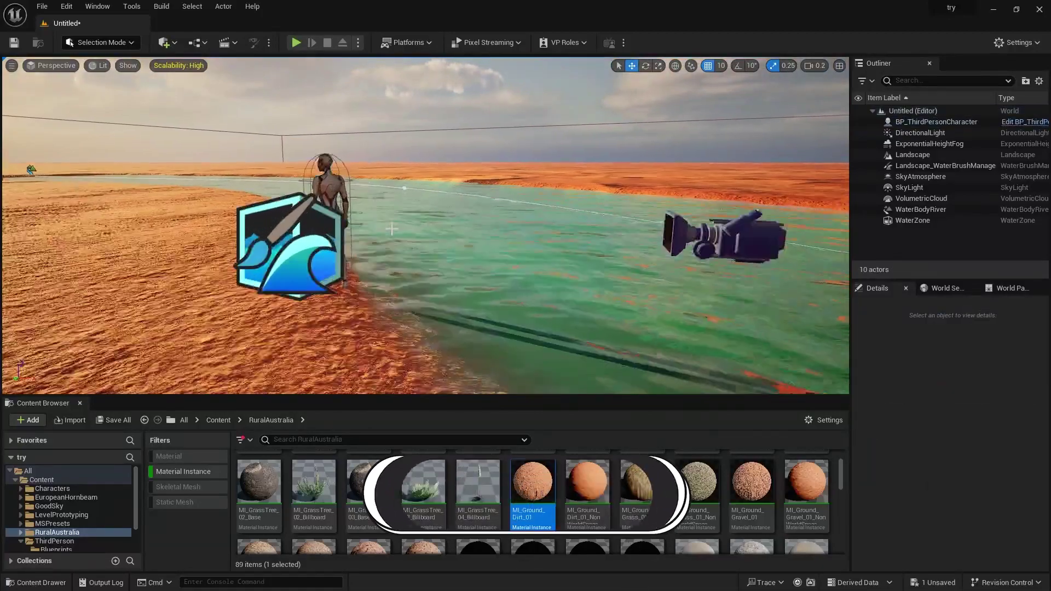
scroll(398, 234, "down", 2)
scroll(399, 234, "down", 3)
middle_click_drag(399, 234, 356, 183)
scroll(356, 183, "up", 3)
right_click_drag(411, 222, 486, 175)
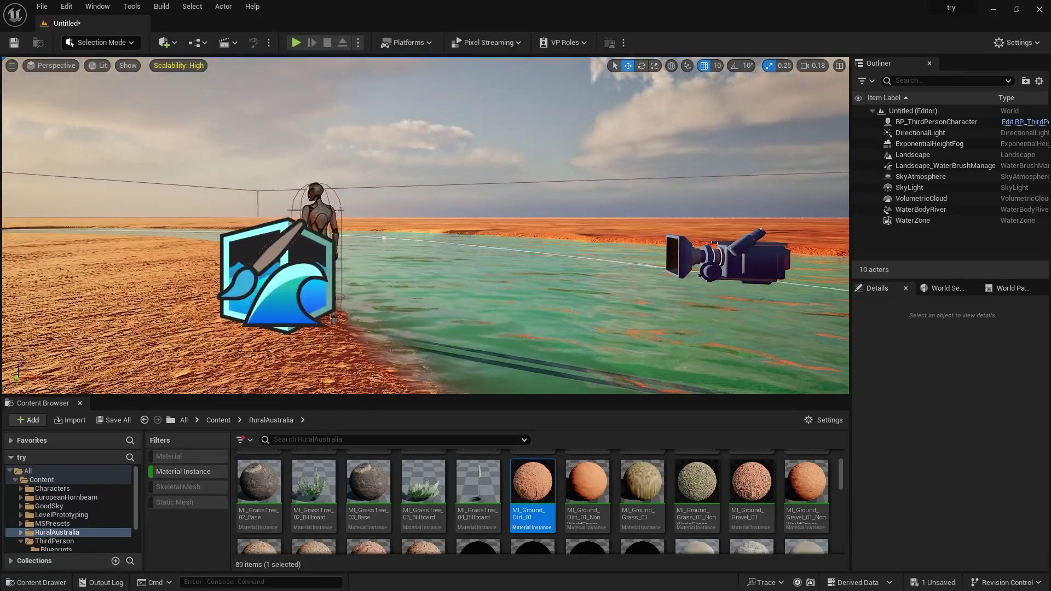
left_click(168, 44)
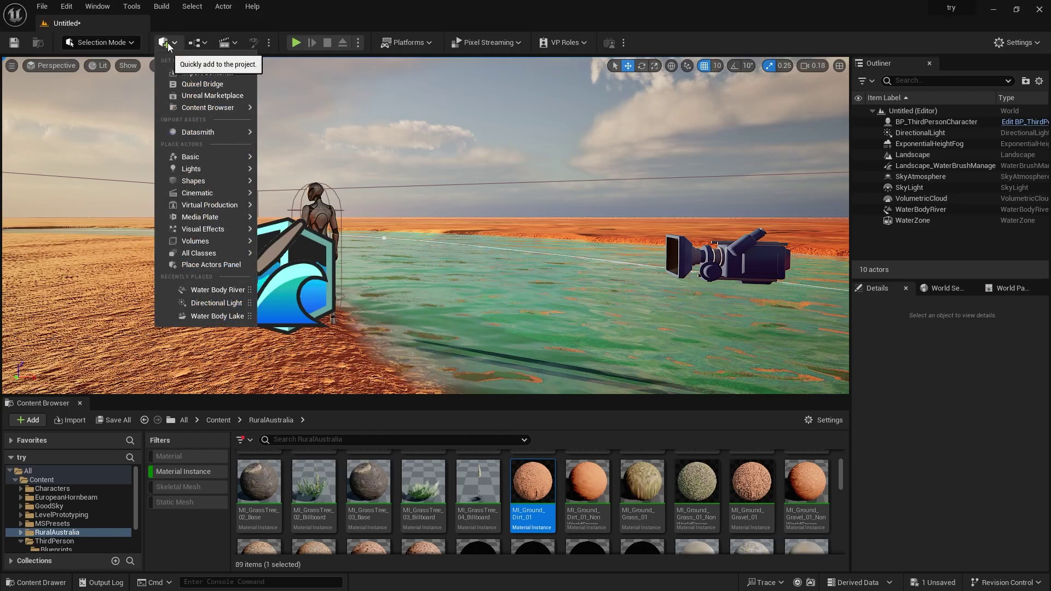
left_click(226, 44)
left_click(247, 73)
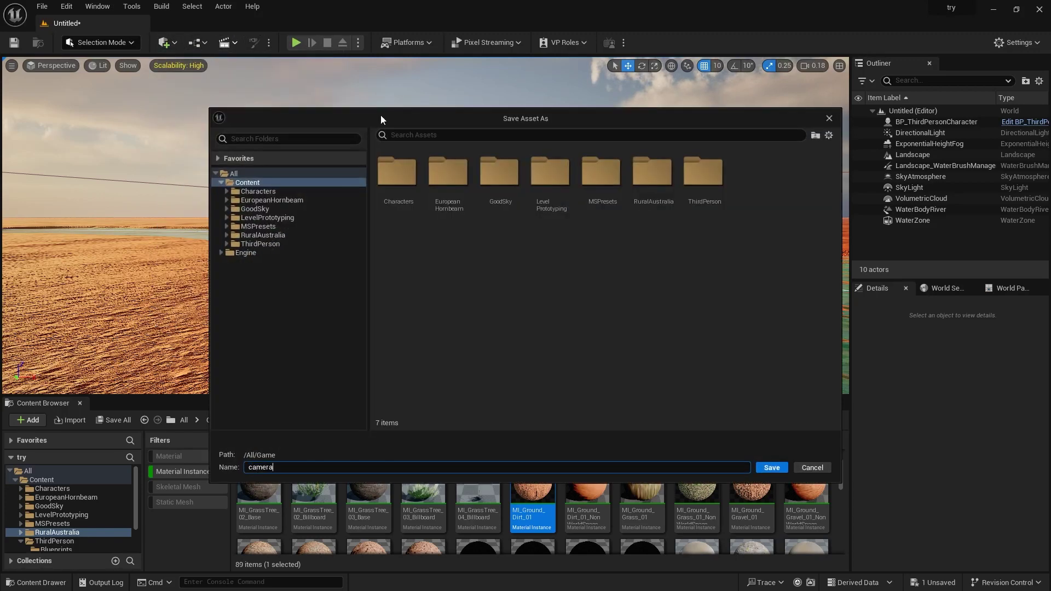
left_click(772, 467)
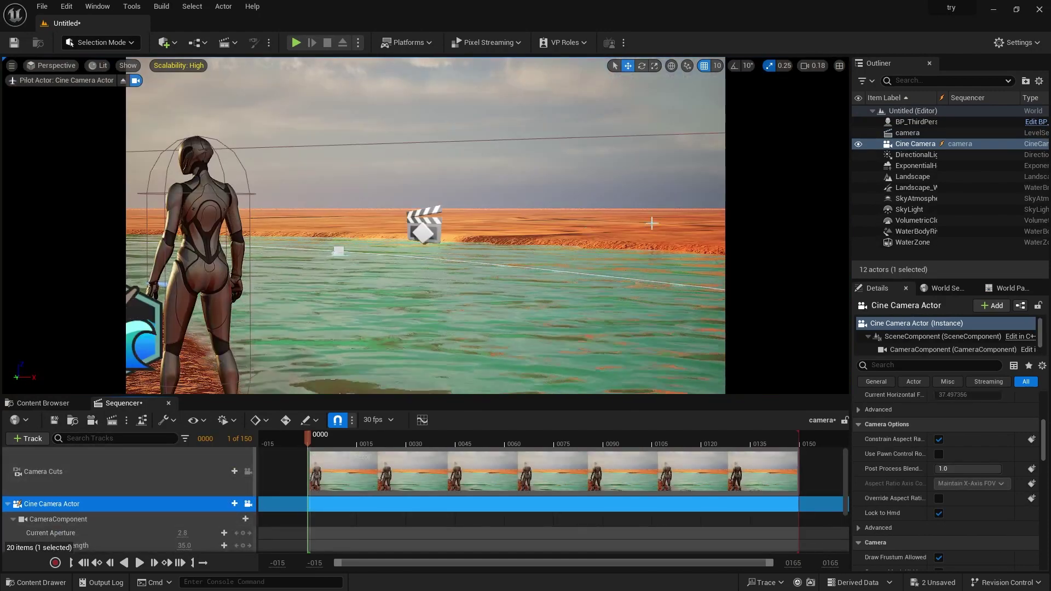
Set the Cine Camera Actor's Lens Settings to 30mm Prime f/1.4 and its Filmback to 16:9 DSLR
scroll(892, 488, "up", 5)
scroll(891, 487, "up", 1)
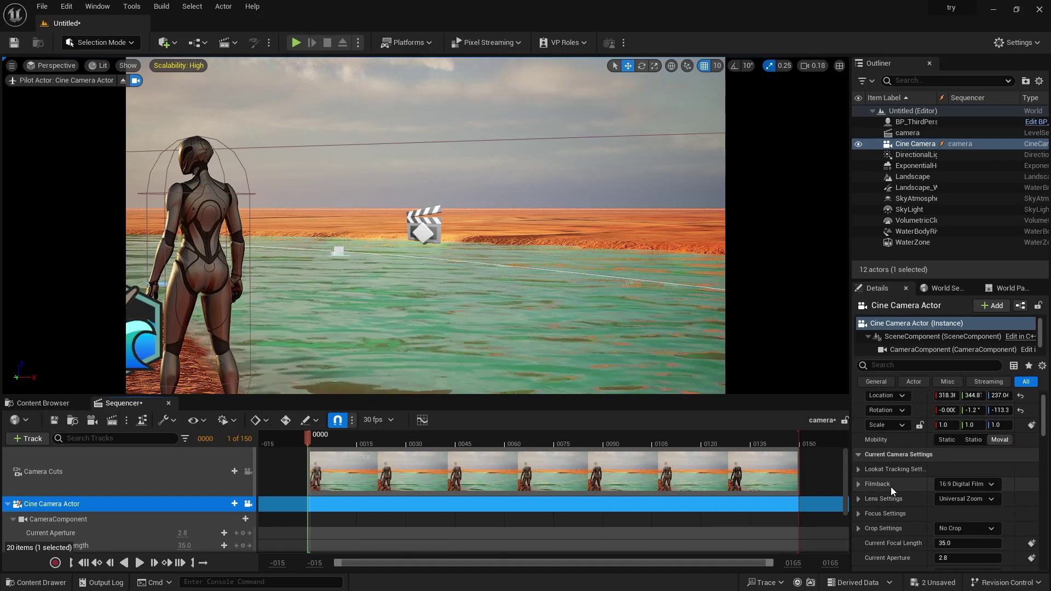
left_click(971, 499)
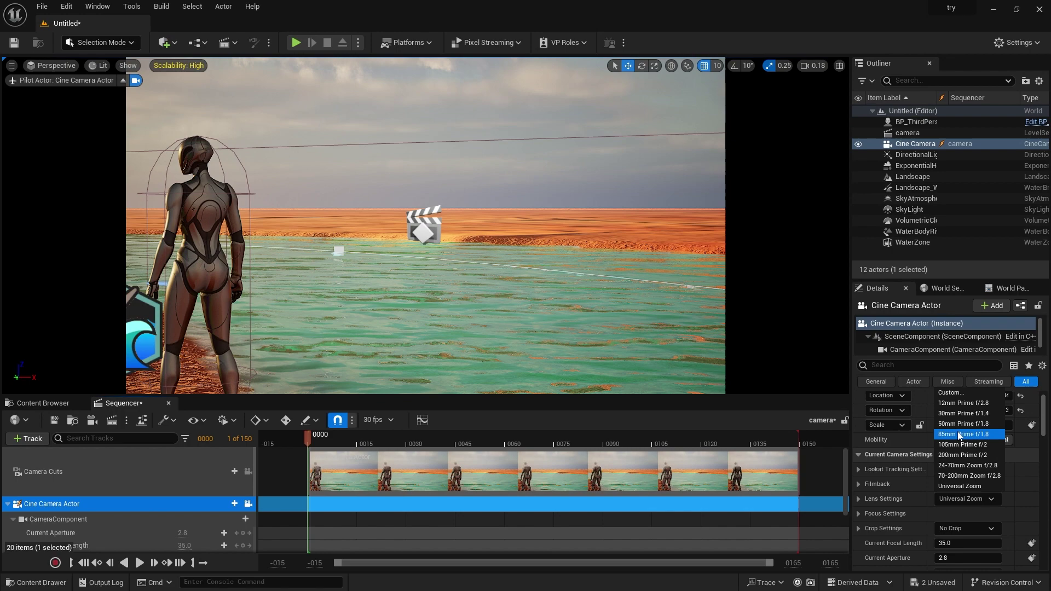
left_click(965, 414)
left_click(964, 484)
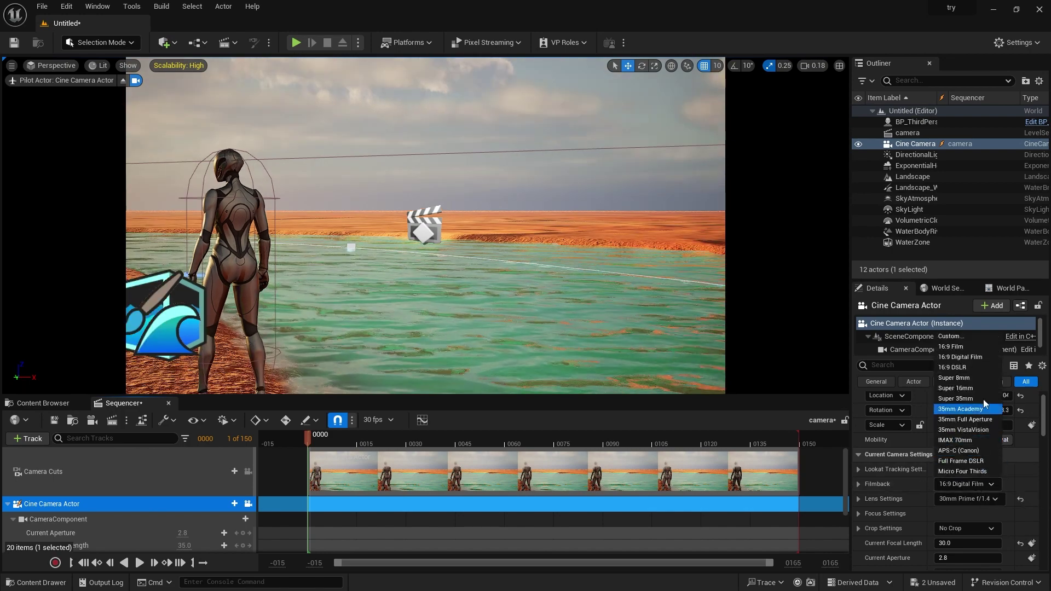
left_click(964, 367)
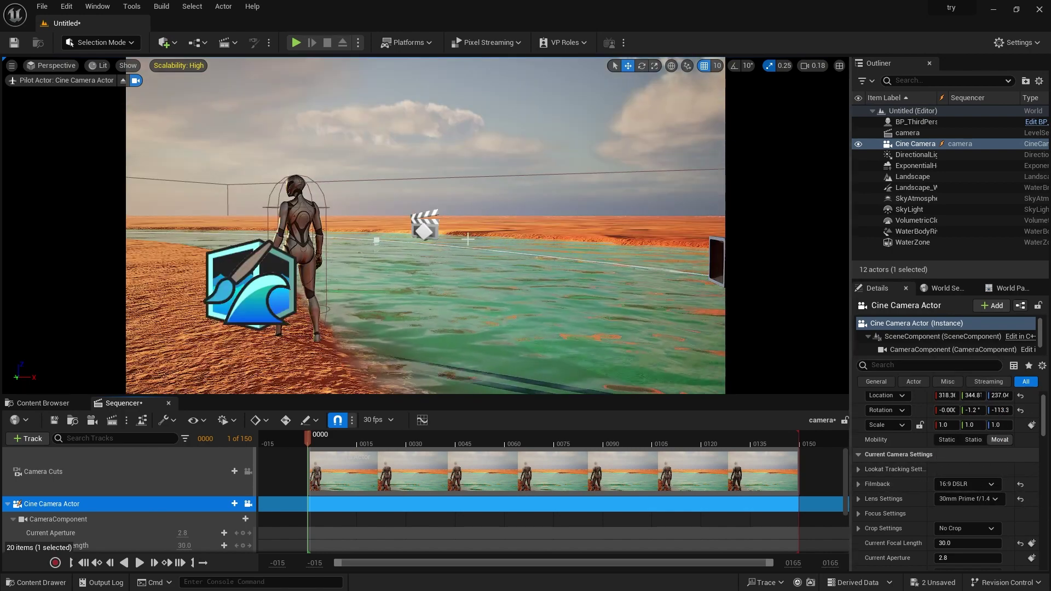
Reframe the character in the cine camera view, with aperture 1.4 and the Manual Focus Distance set to about 270.87
middle_click_drag(547, 209, 520, 249)
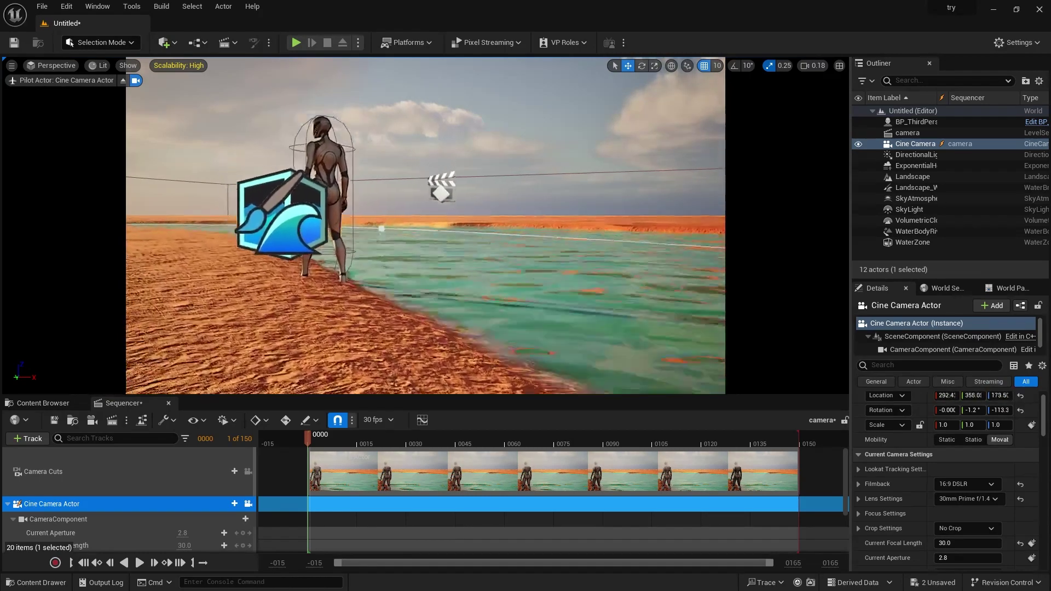
right_click_drag(520, 249, 522, 237)
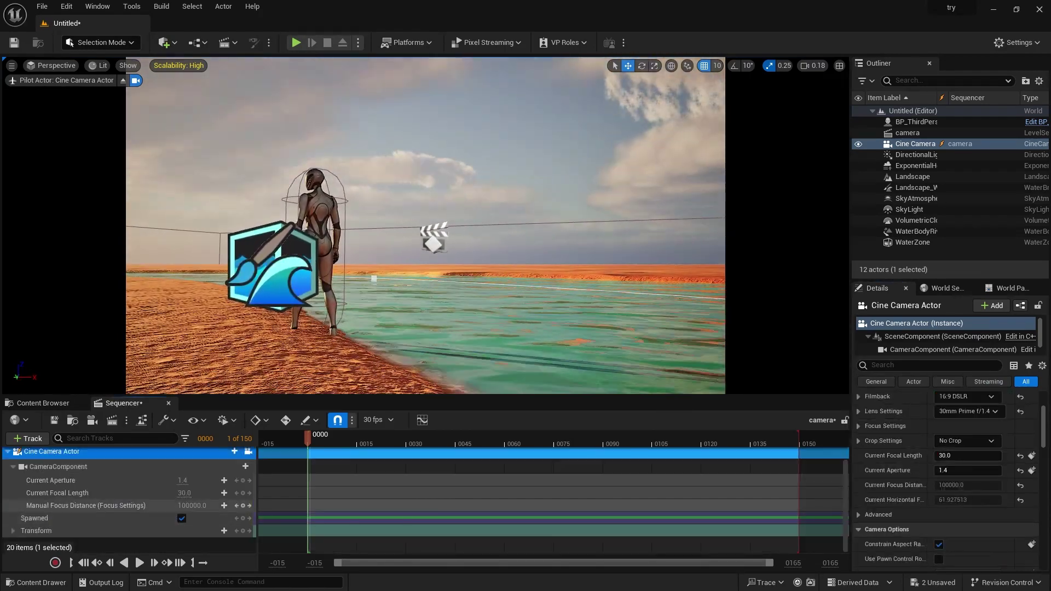
mouse_move(196, 506)
left_mouse_down()
mouse_move(181, 506)
mouse_move(203, 506)
left_mouse_up()
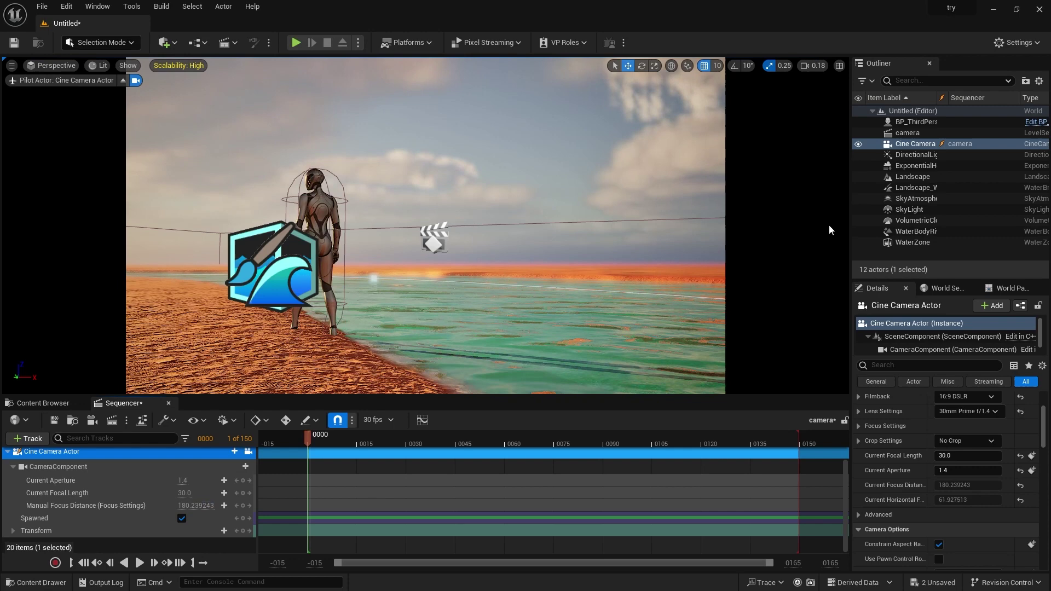
left_click(773, 176)
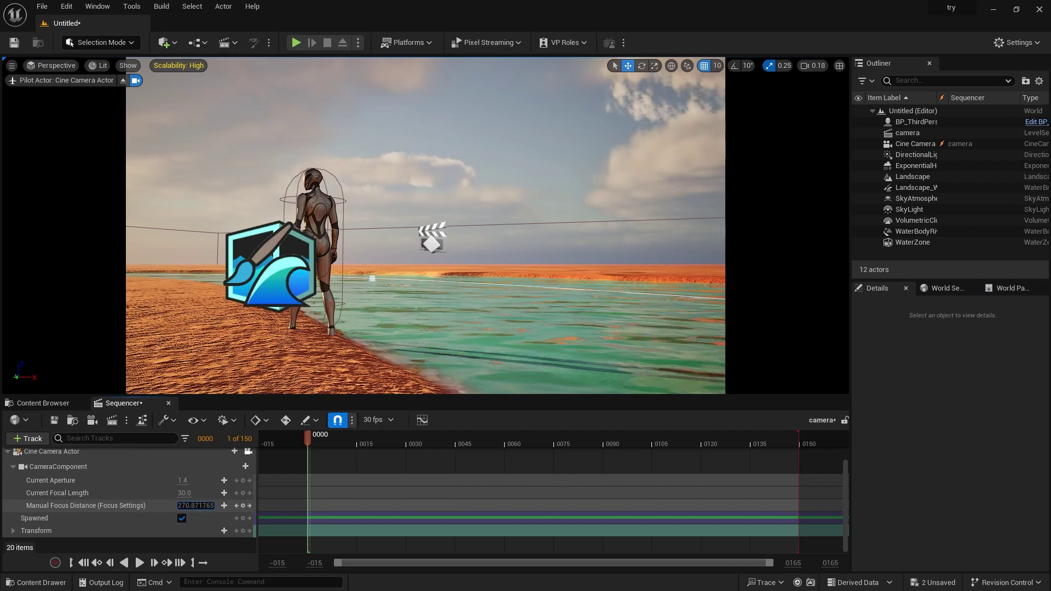
Set the Falloff Width of the WaterBodyRiver's heightmap settings to 1500, trying 2000 first
left_click(492, 261)
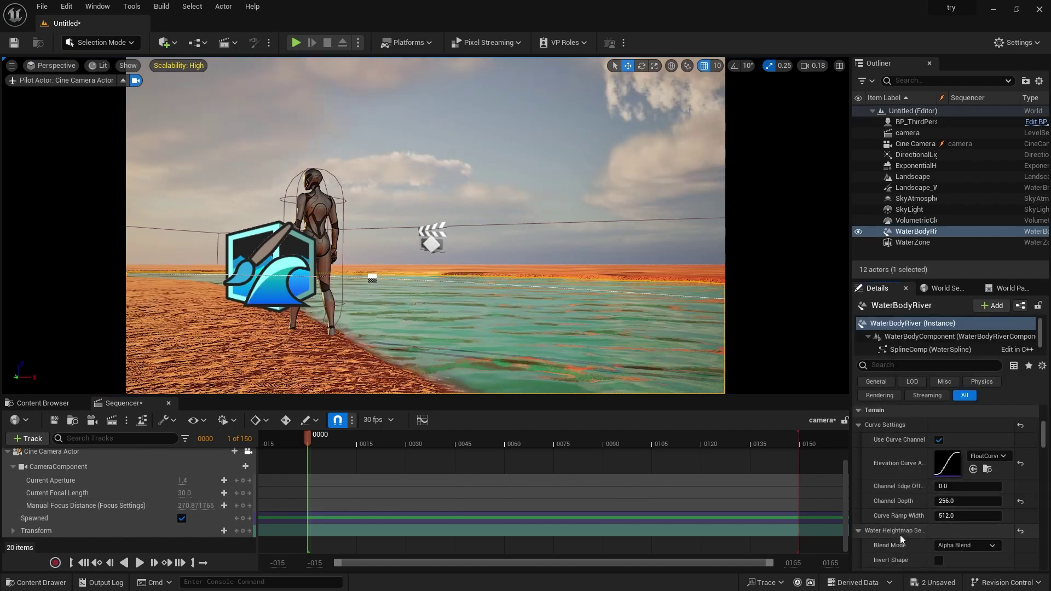
scroll(900, 534, "down", 1)
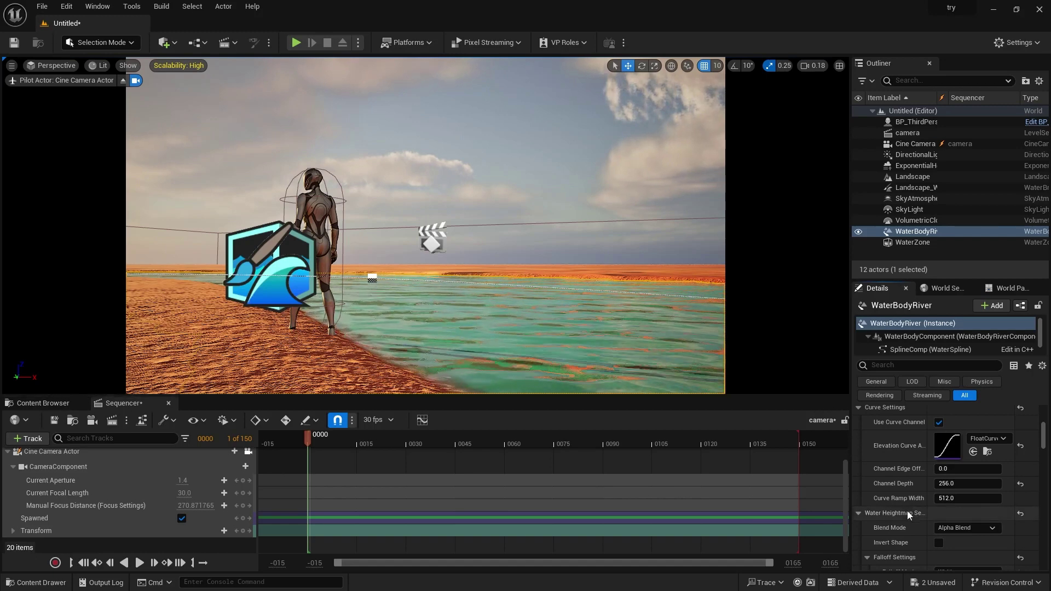
scroll(908, 511, "down", 3)
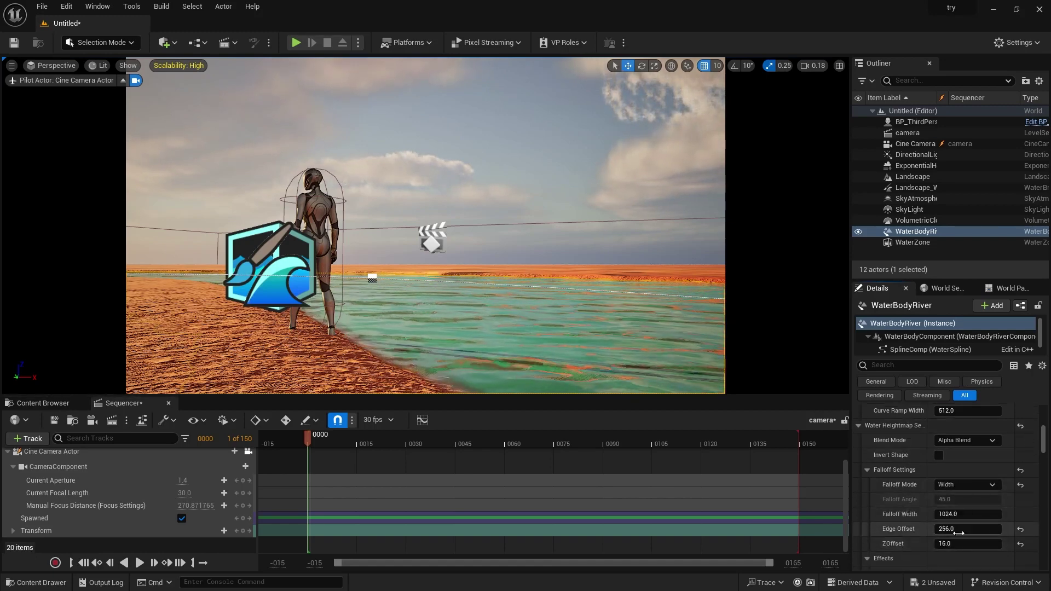
left_click(966, 515)
type("20")
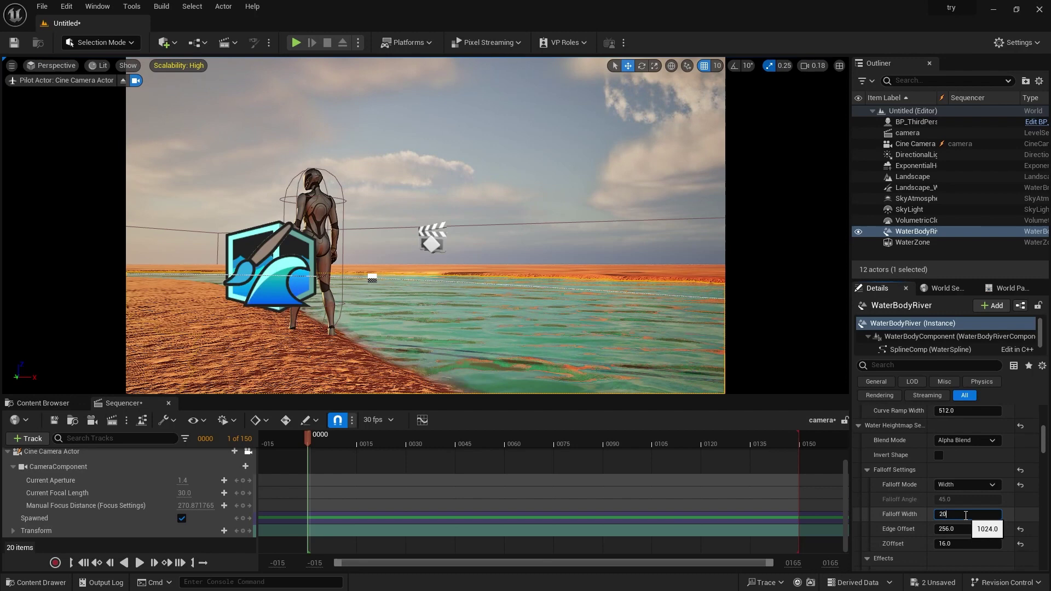
type("00")
key("Return")
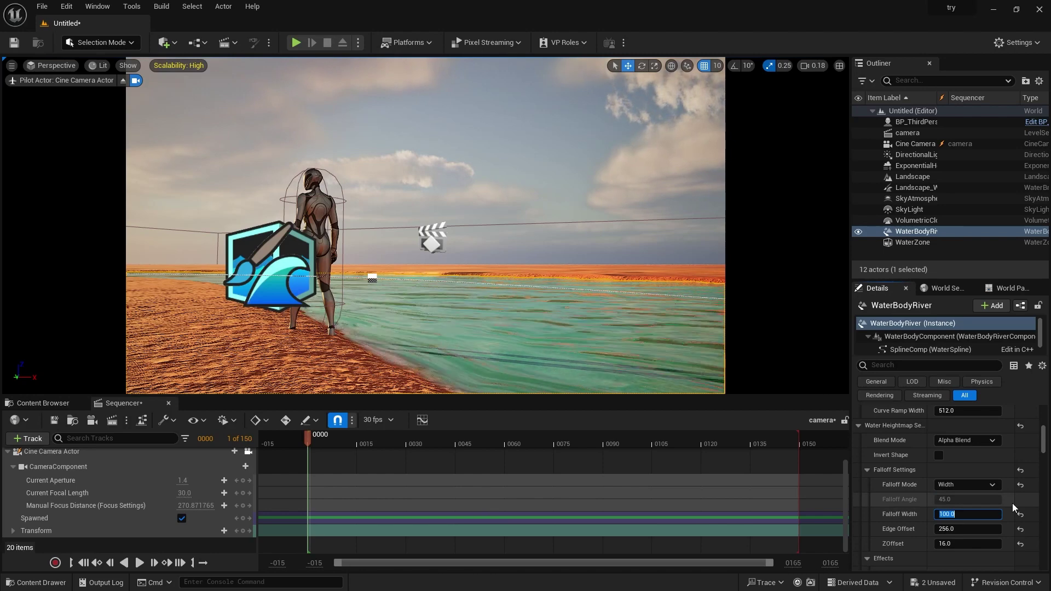
type("1500")
key("Return")
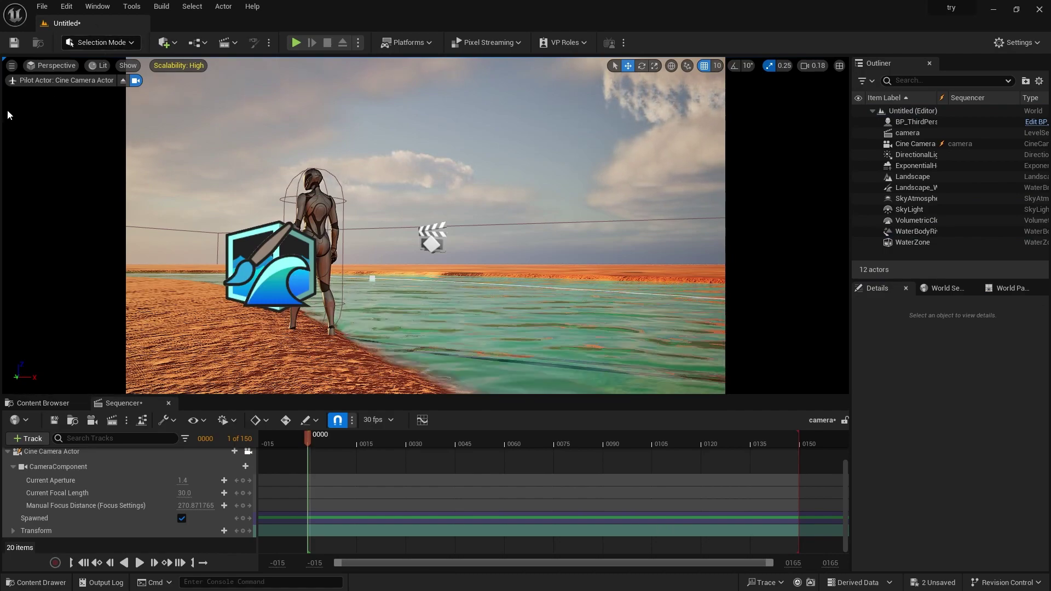
Leave the cine camera view, raise the viewport camera speed to 0.45 and fly out to overlook the river
left_click(29, 83)
left_click(135, 81)
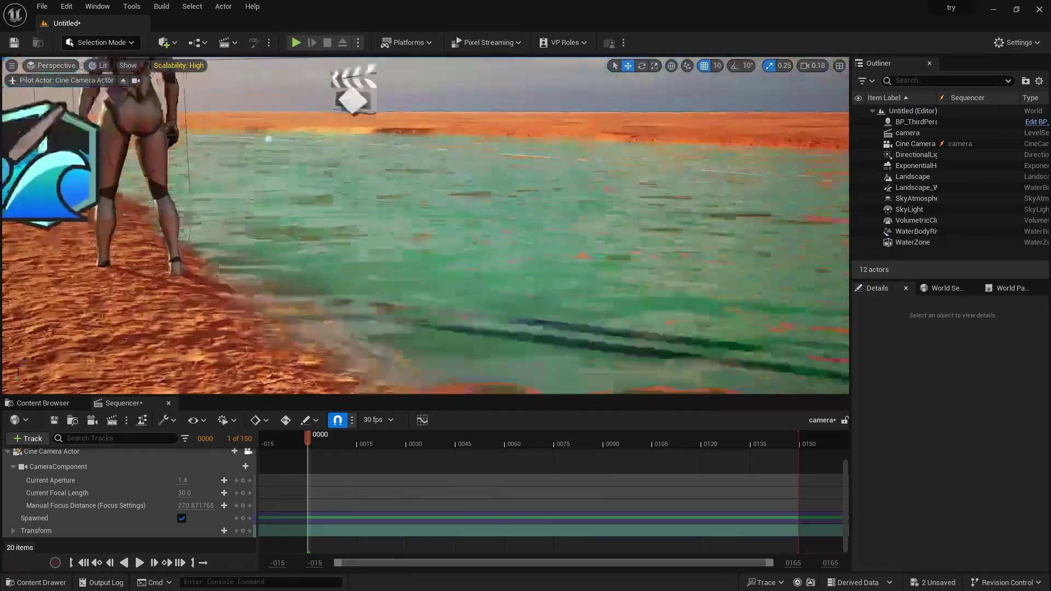
right_click_drag(426, 226, 350, 241)
right_click_drag(437, 247, 483, 233)
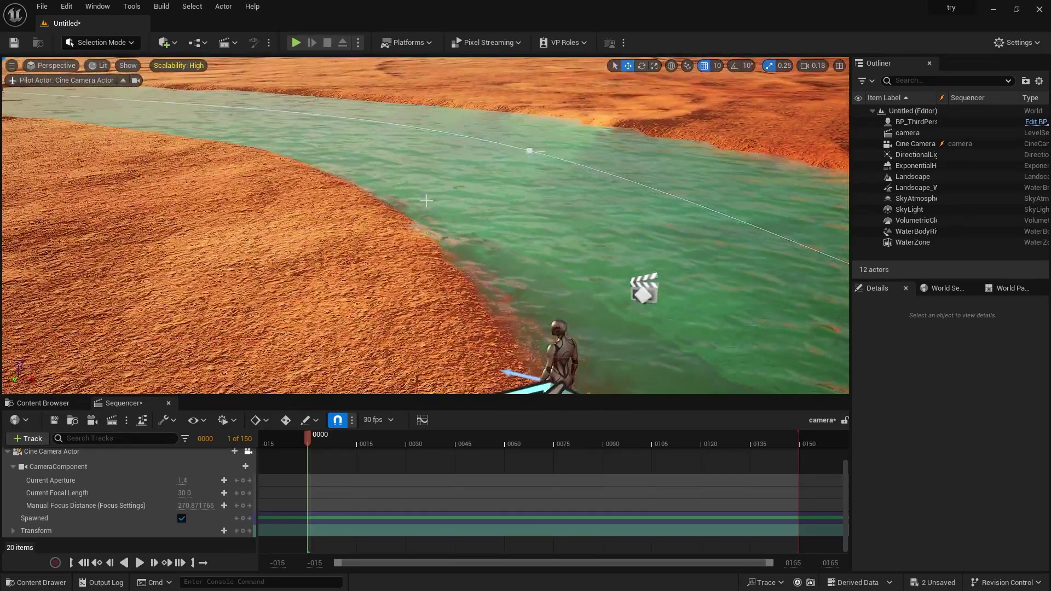
left_click(814, 65)
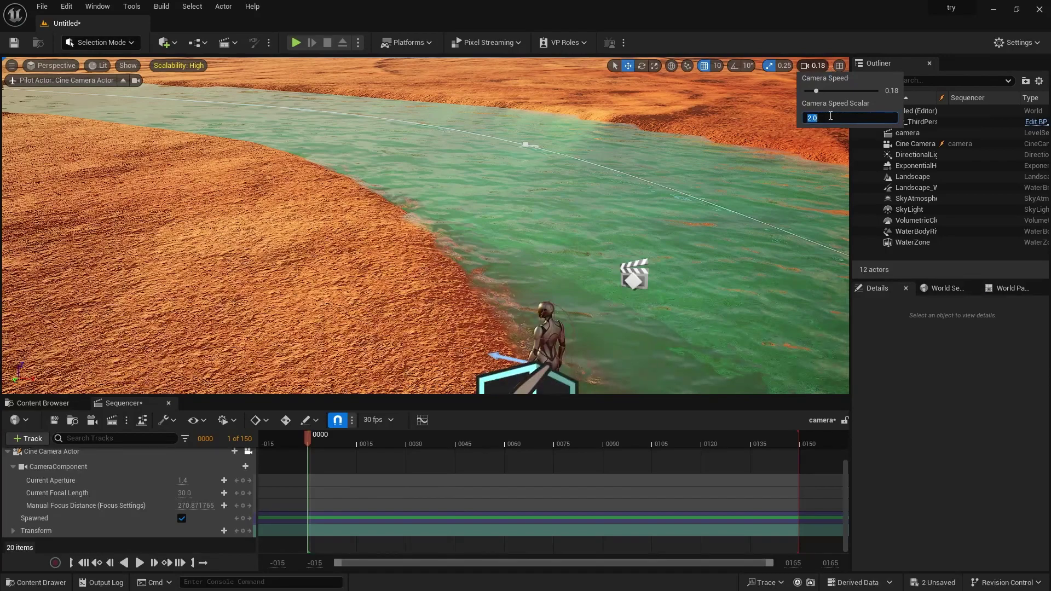
right_click_drag(679, 211, 698, 257)
right_click_drag(353, 316, 352, 285)
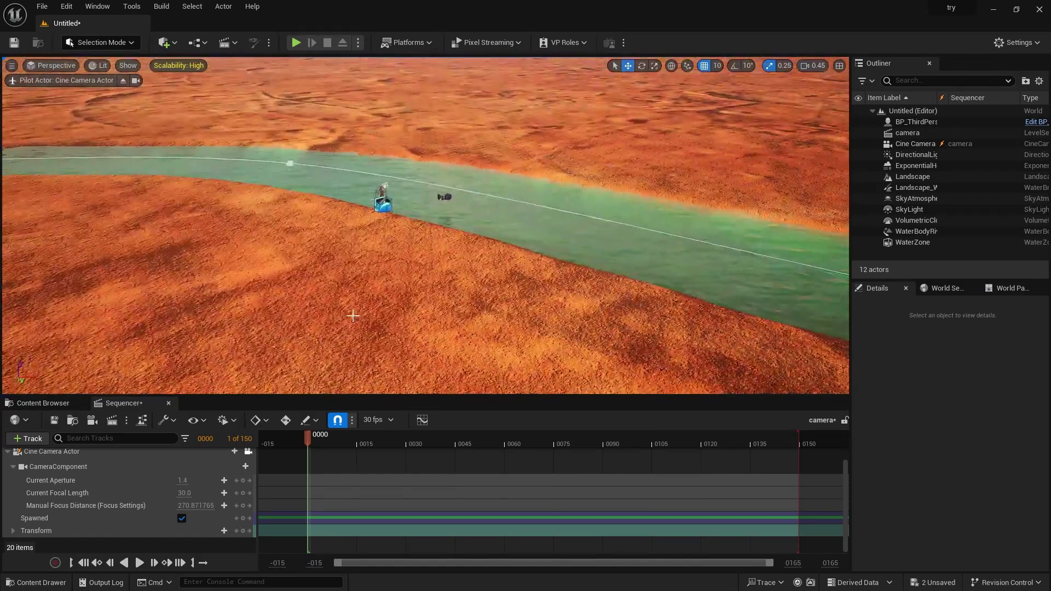
Switch to Foliage mode and filter the RuralAustralia assets to static meshes only
left_click(45, 404)
left_click(102, 44)
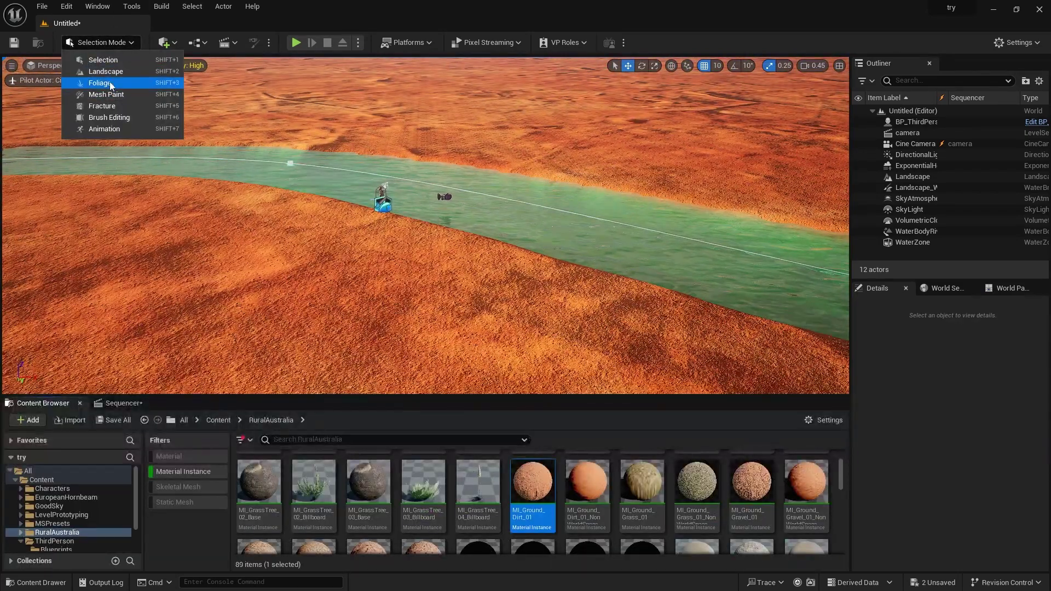
left_click(110, 83)
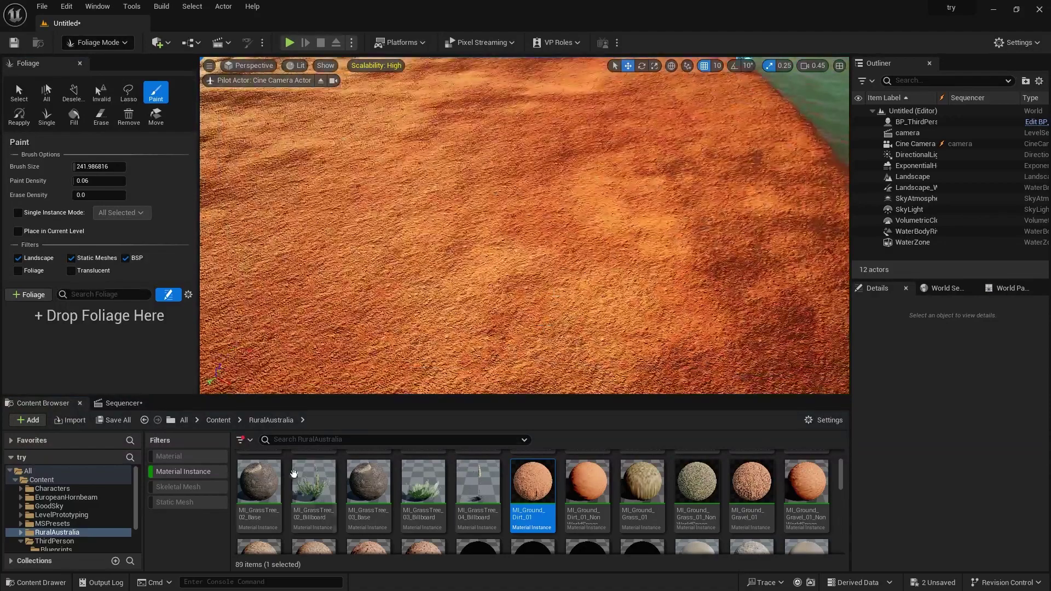
left_click(181, 502)
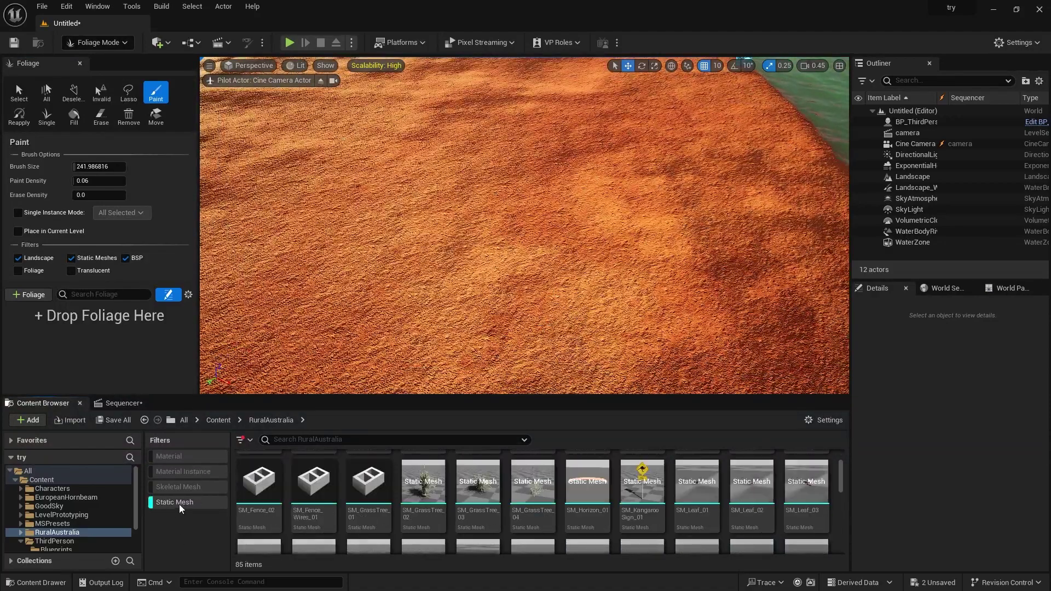
Browse the project's static meshes for trees and open the EuropeanHornbeam folder
scroll(514, 495, "down", 5)
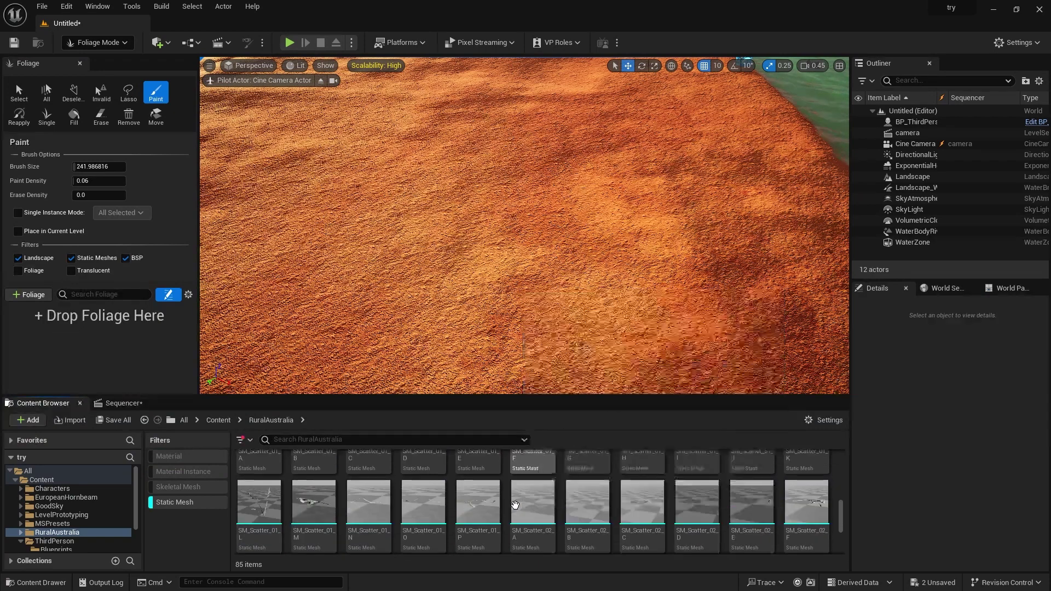
left_click(49, 473)
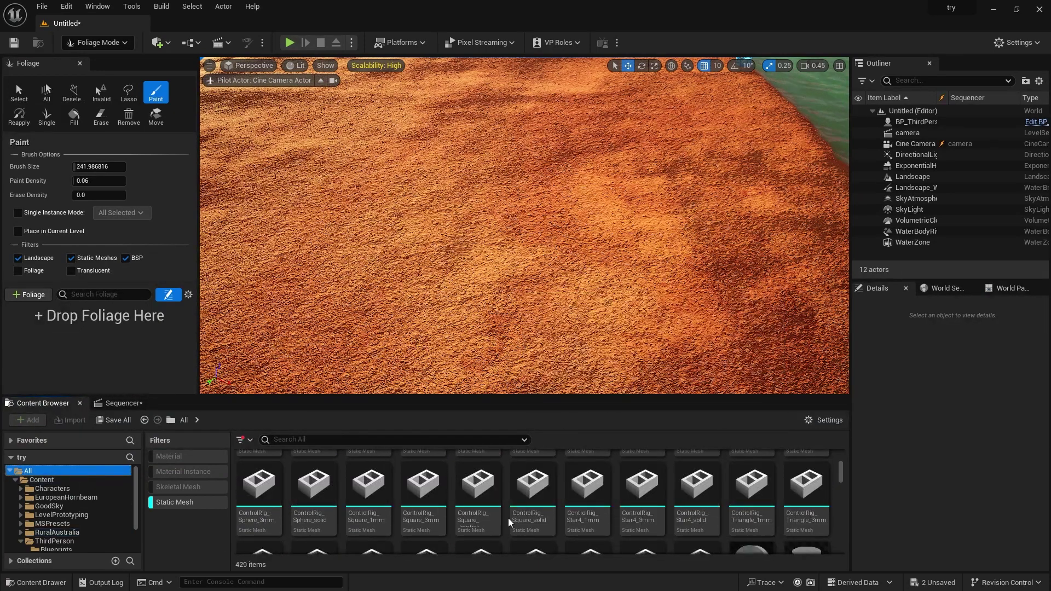
left_click_drag(842, 480, 849, 504)
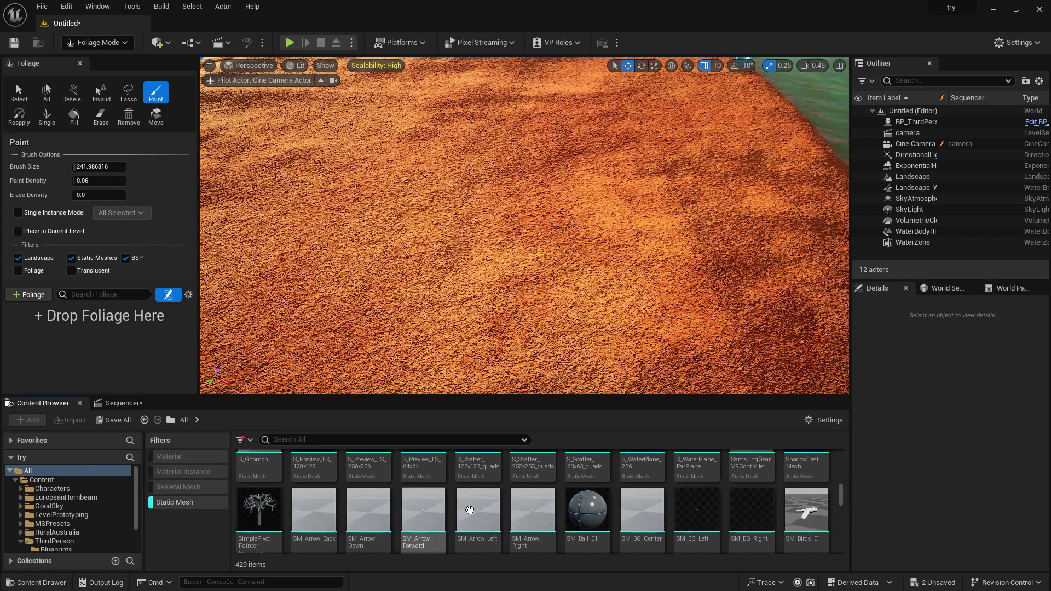
scroll(590, 500, "down", 6)
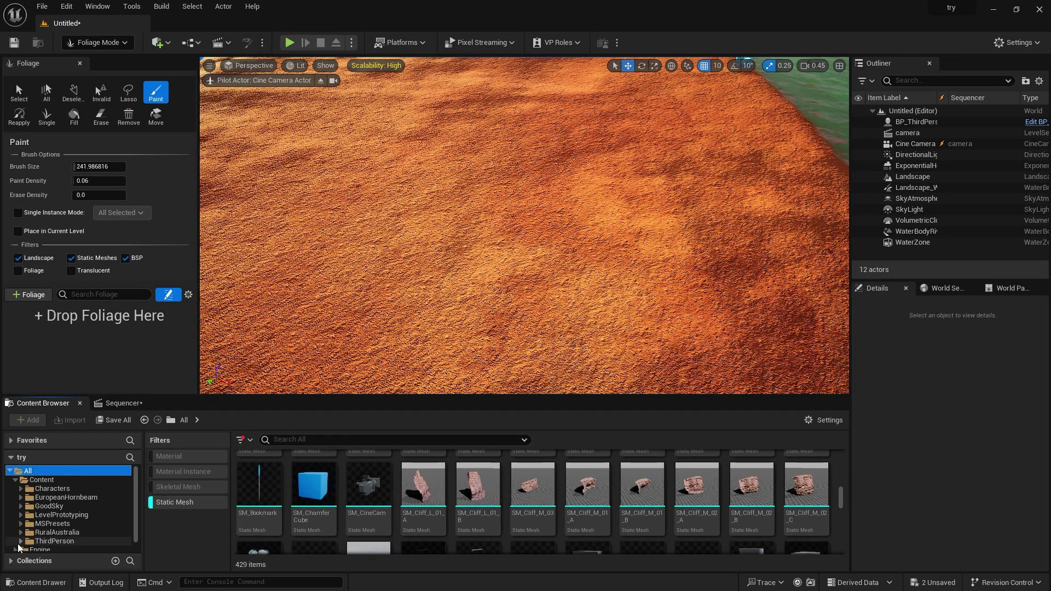
left_click(64, 497)
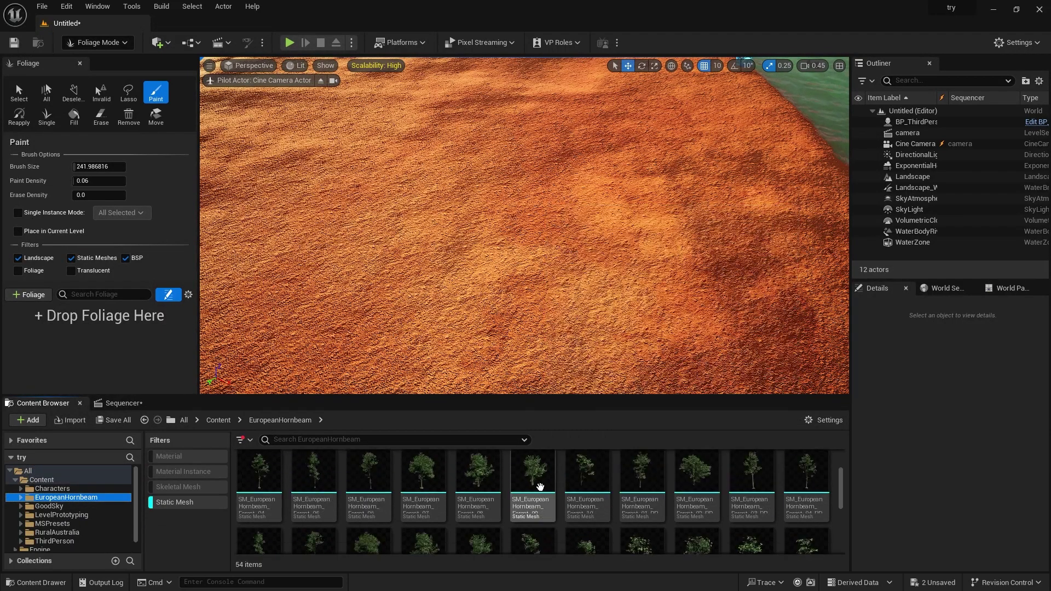
scroll(539, 487, "up", 2)
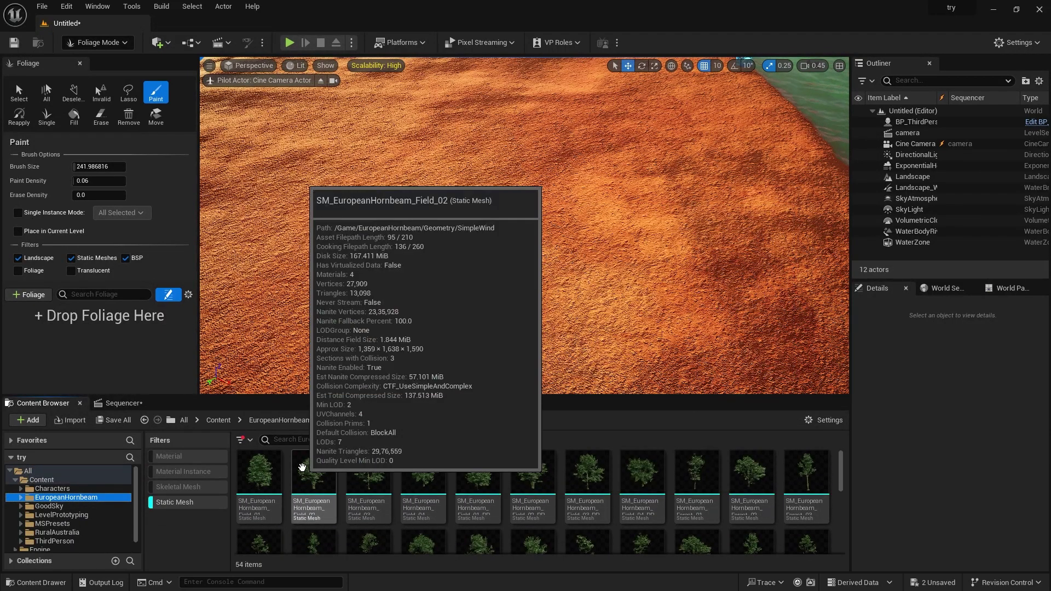
Bring the river and its bank into view and open the Nanite options of the first European Hornbeam field tree mesh
right_click_drag(652, 233, 626, 300)
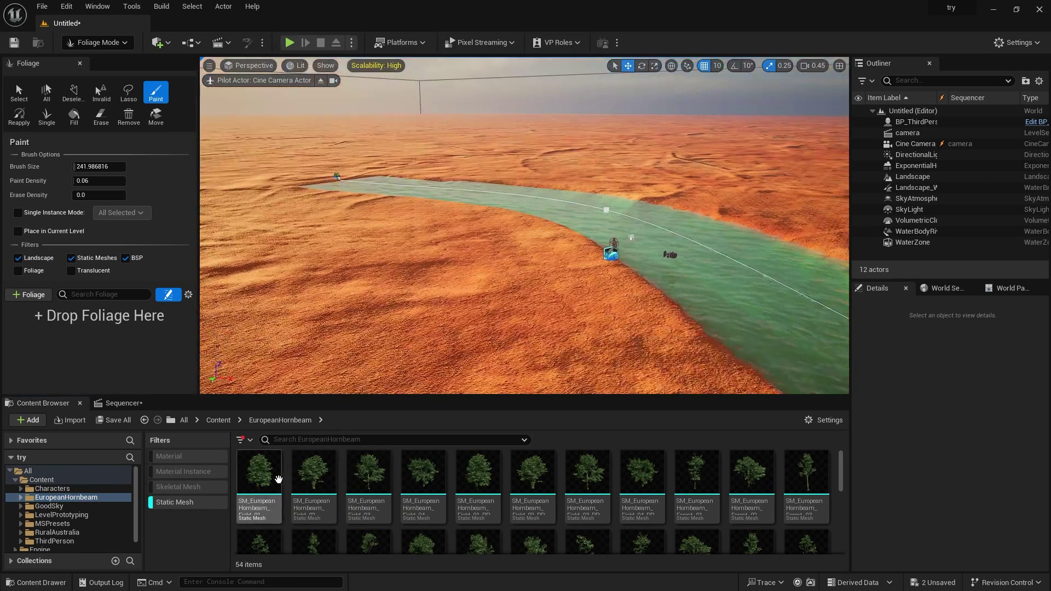
right_click(279, 479)
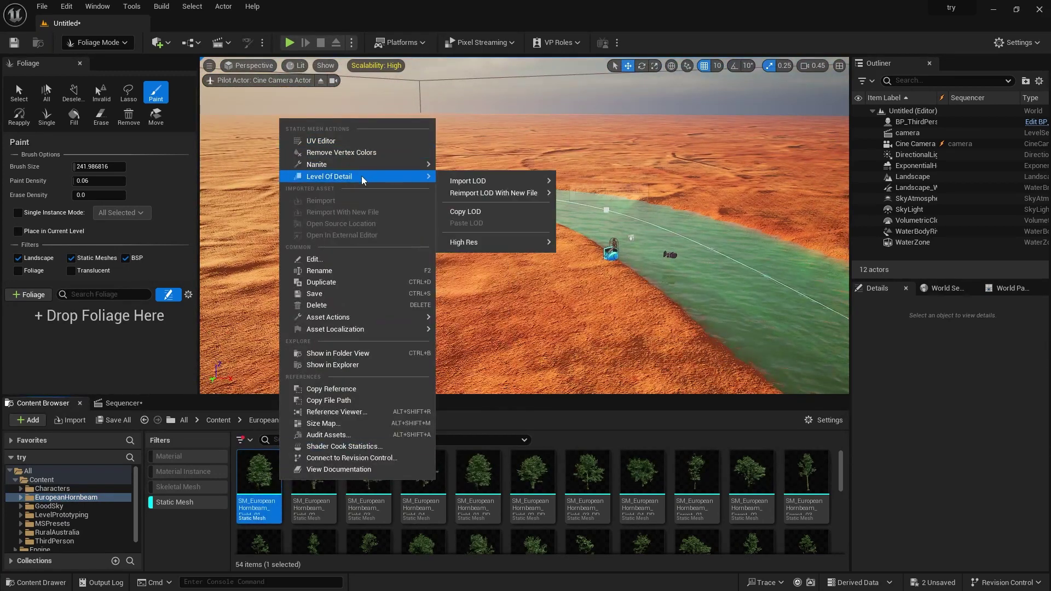
mouse_move(375, 167)
left_click(501, 202)
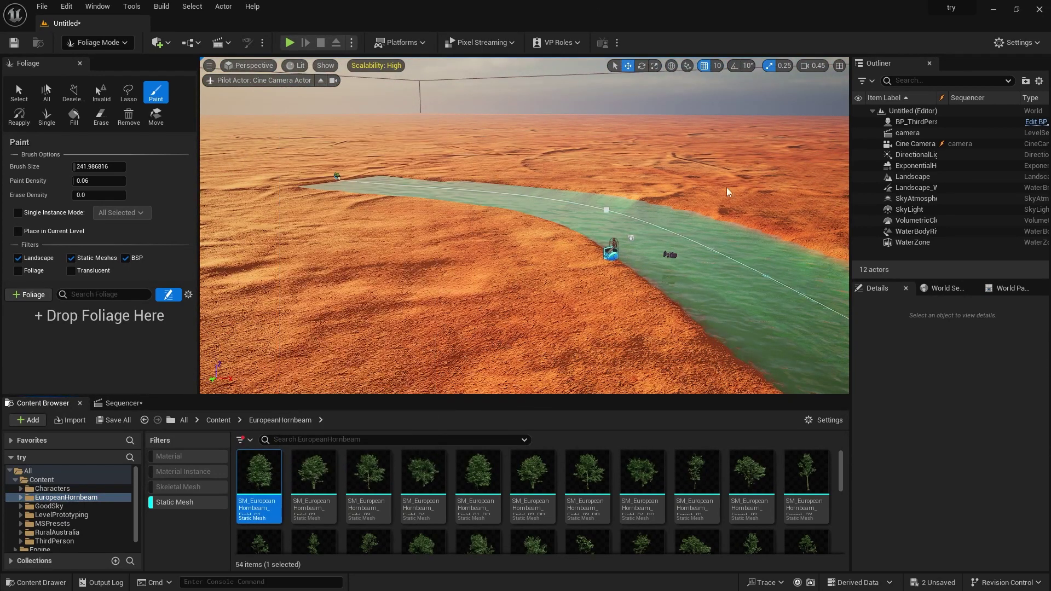
middle_click_drag(613, 305, 639, 323)
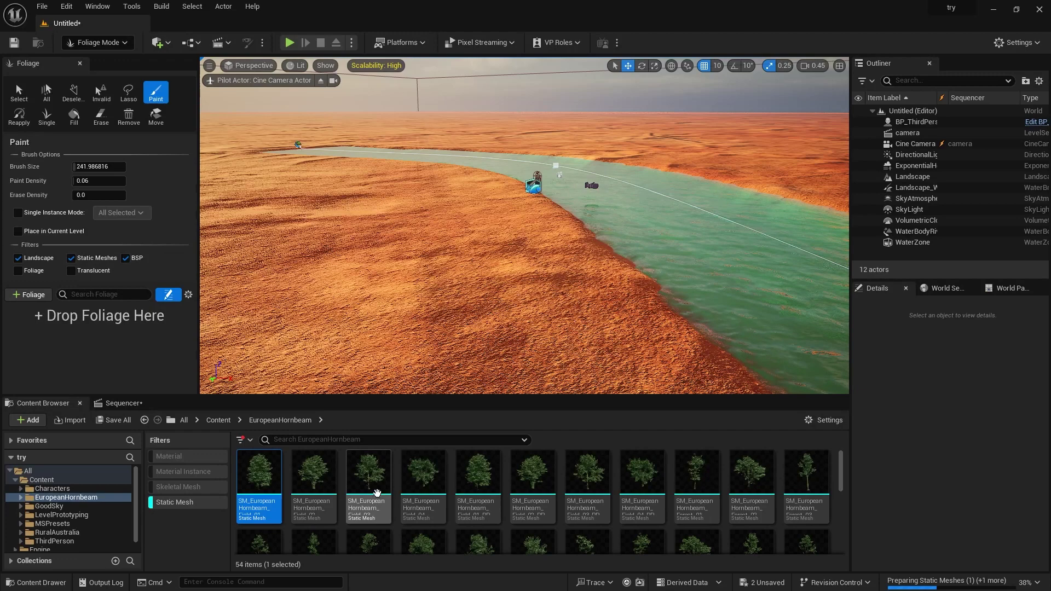
Select five European Hornbeam tree meshes, including Forest_08, and add them to the foliage palette
left_click(745, 478, "ctrl")
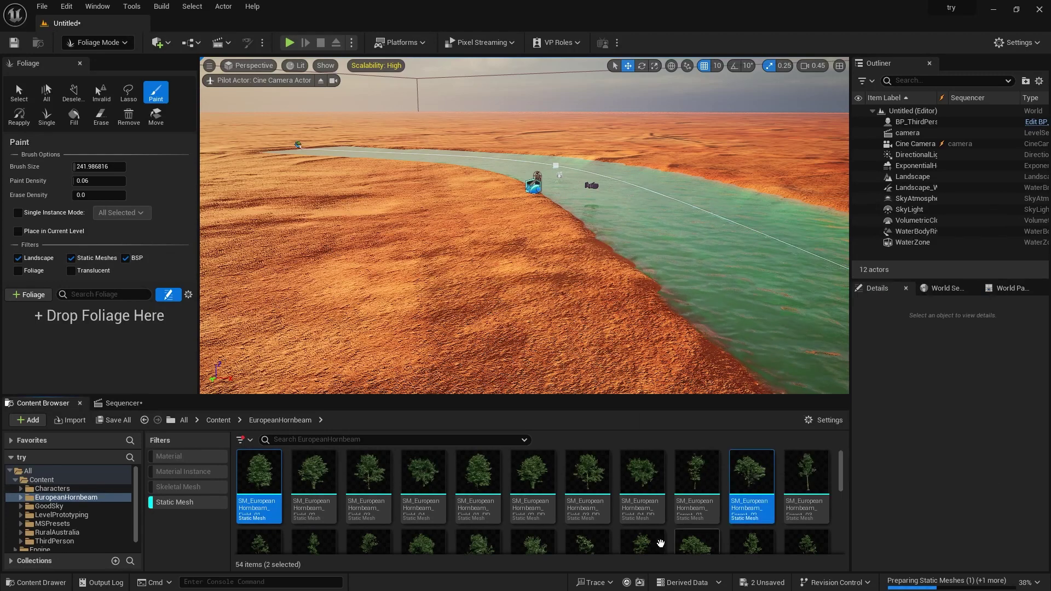
left_click(810, 479, "ctrl")
scroll(640, 515, "down", 4)
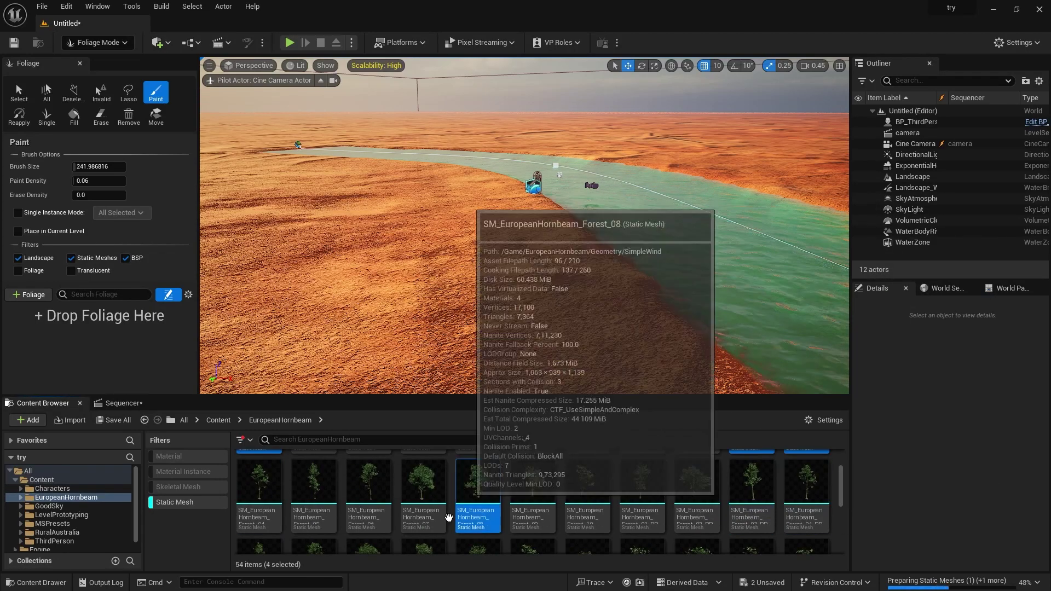
left_click(478, 482, "ctrl")
left_click(259, 481, "ctrl")
left_click_drag(259, 482, 121, 360)
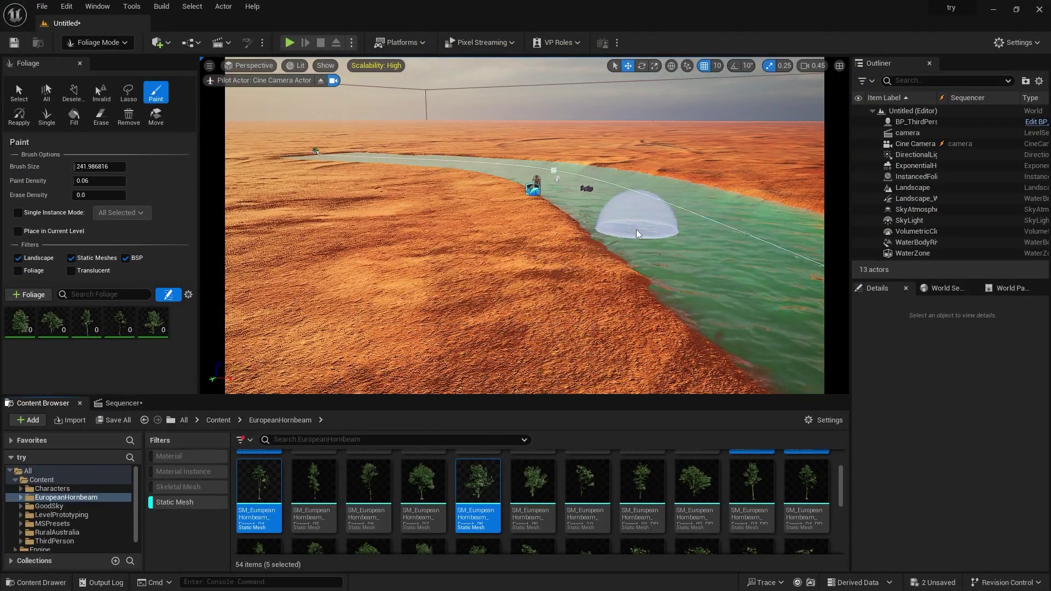
Exit the cine camera view again and frame the riverbank from above with the free viewport camera
right_click_drag(619, 236, 619, 233)
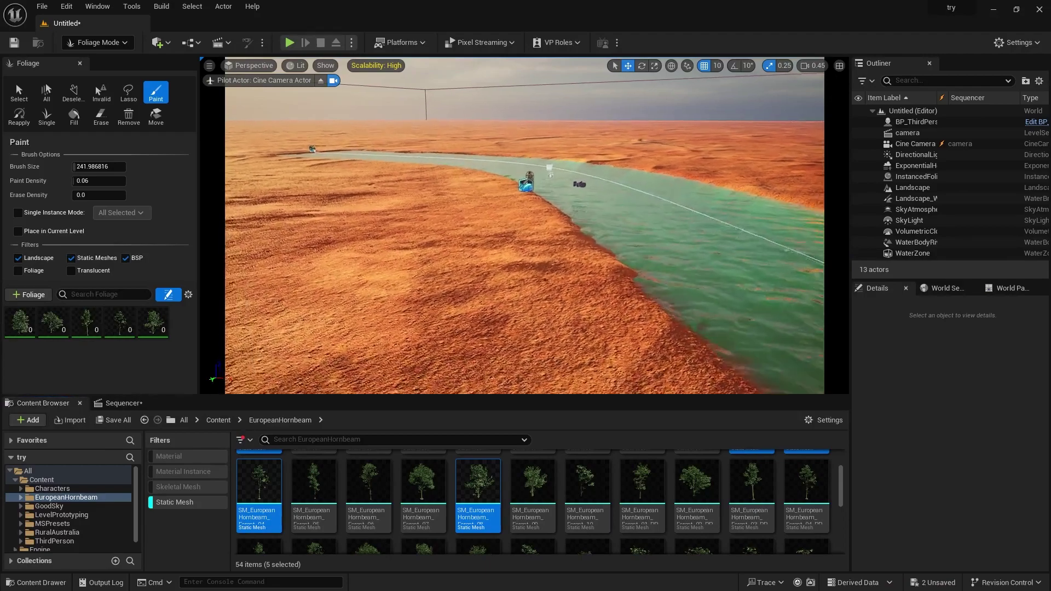
left_click(331, 82)
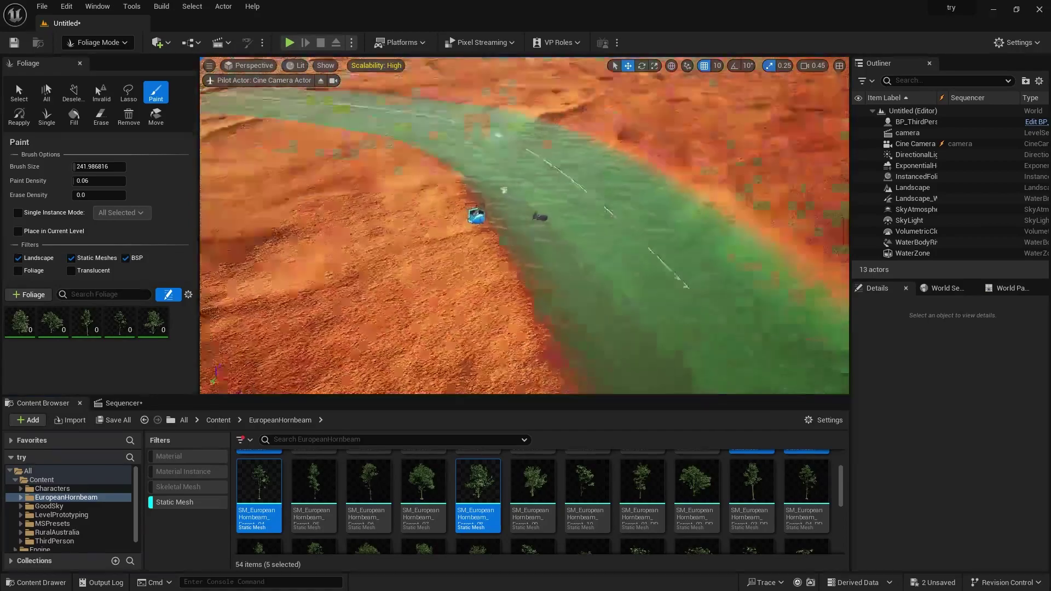
right_click_drag(575, 318, 550, 300)
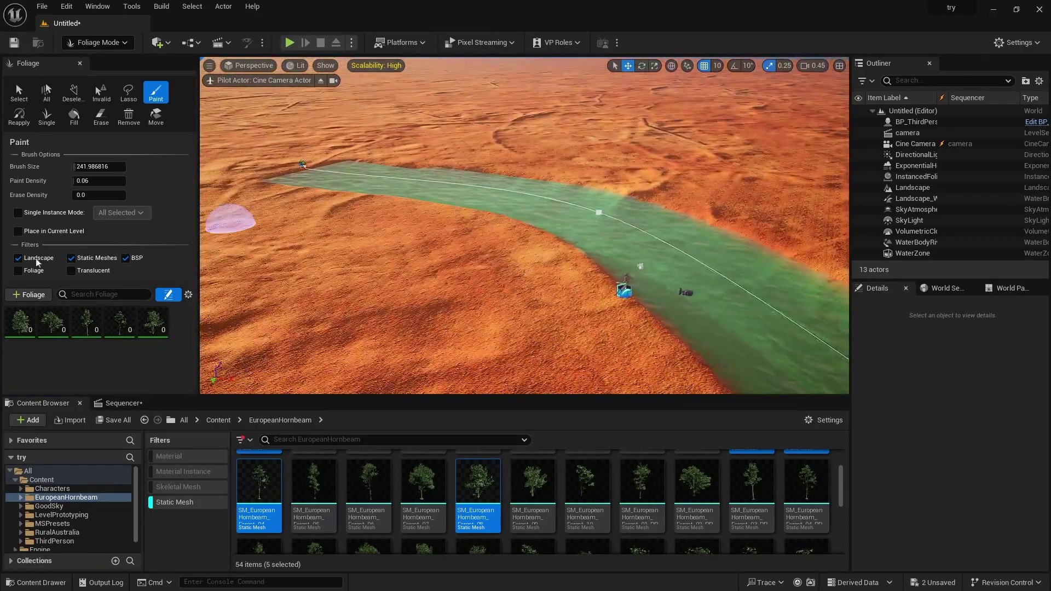
Select all five hornbeam foliage types and increase the foliage brush size to about 390
left_click(21, 326)
left_click(154, 329, "shift")
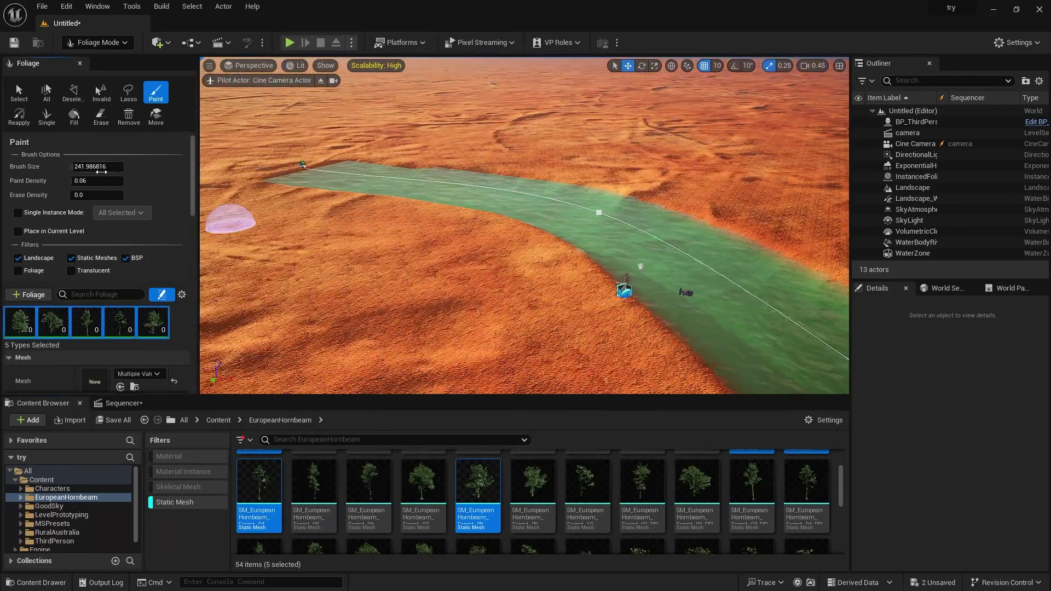
left_click_drag(102, 169, 107, 169)
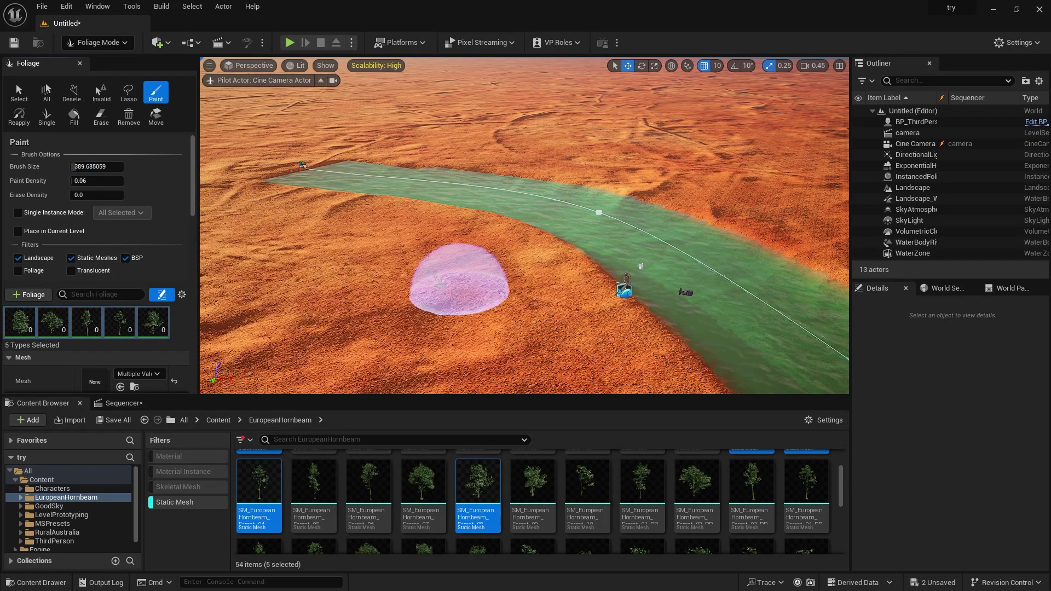
Try painting a clump of hornbeam trees on the near riverbank and undo it
left_click(386, 237)
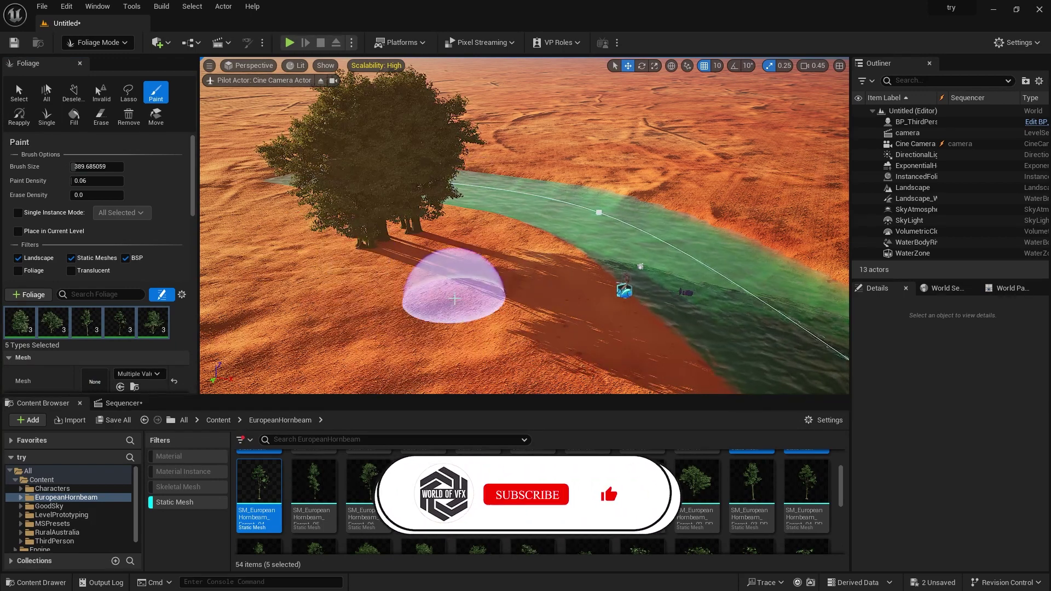
key("ctrl+z")
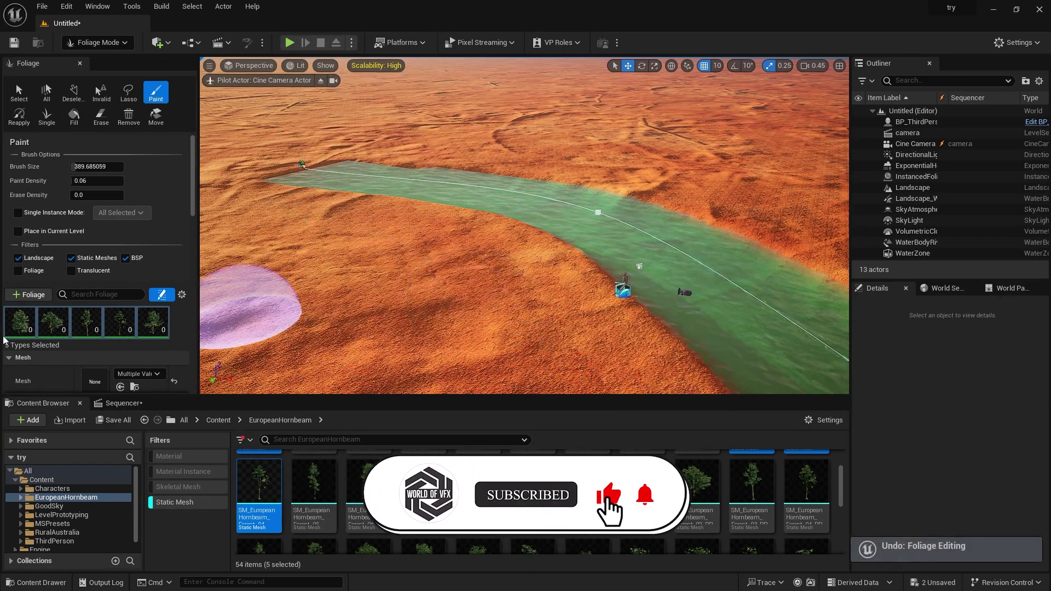
Set the selected tree types' maximum Scale X to 2.0 and their painting density to 10
scroll(69, 348, "down", 5)
scroll(69, 348, "down", 1)
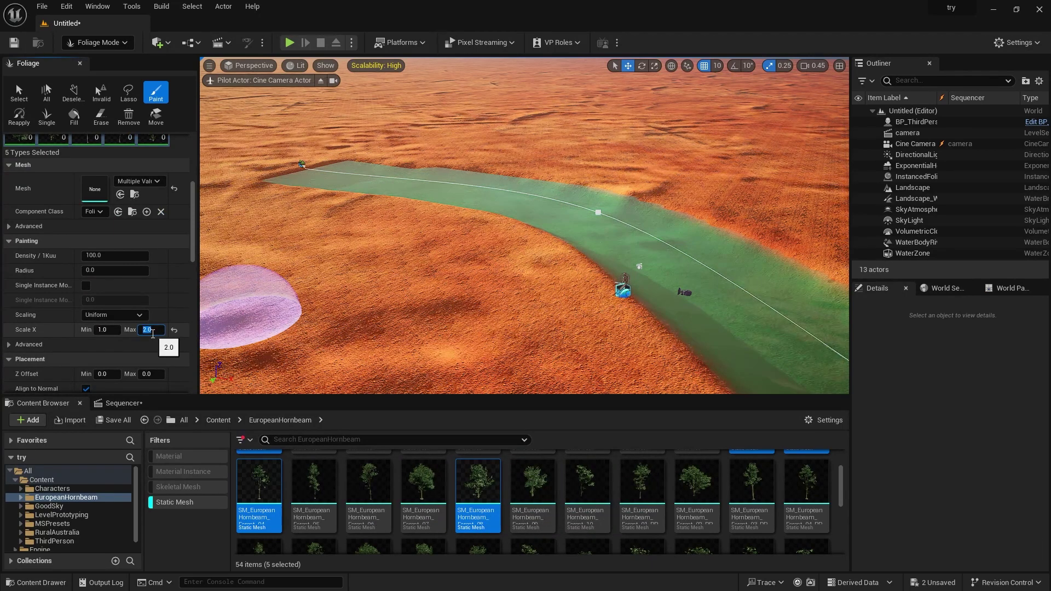
key("Return")
key("Return")
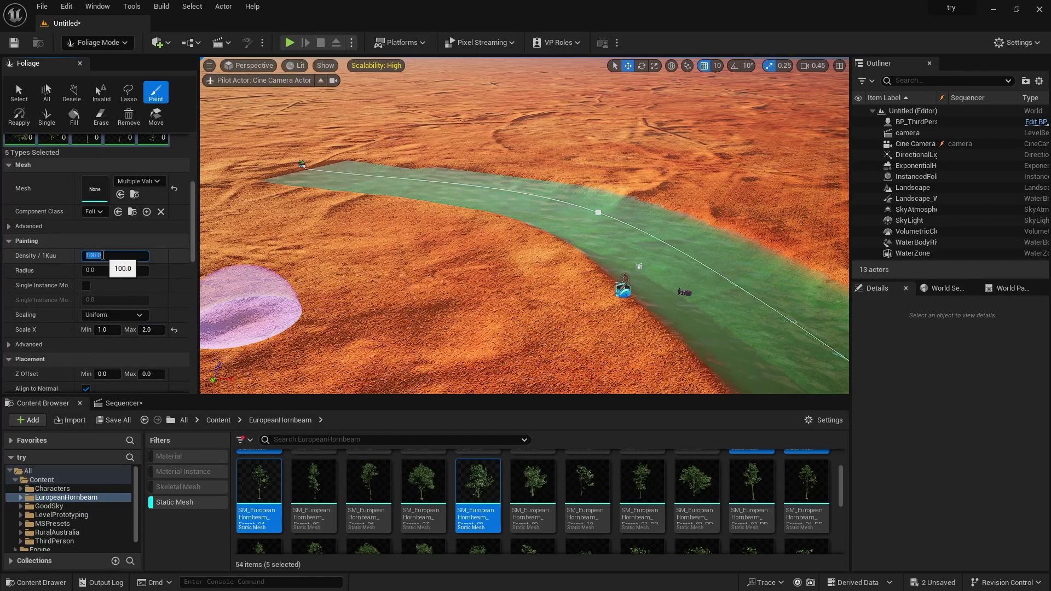
left_click(103, 255)
type("10")
key("Return")
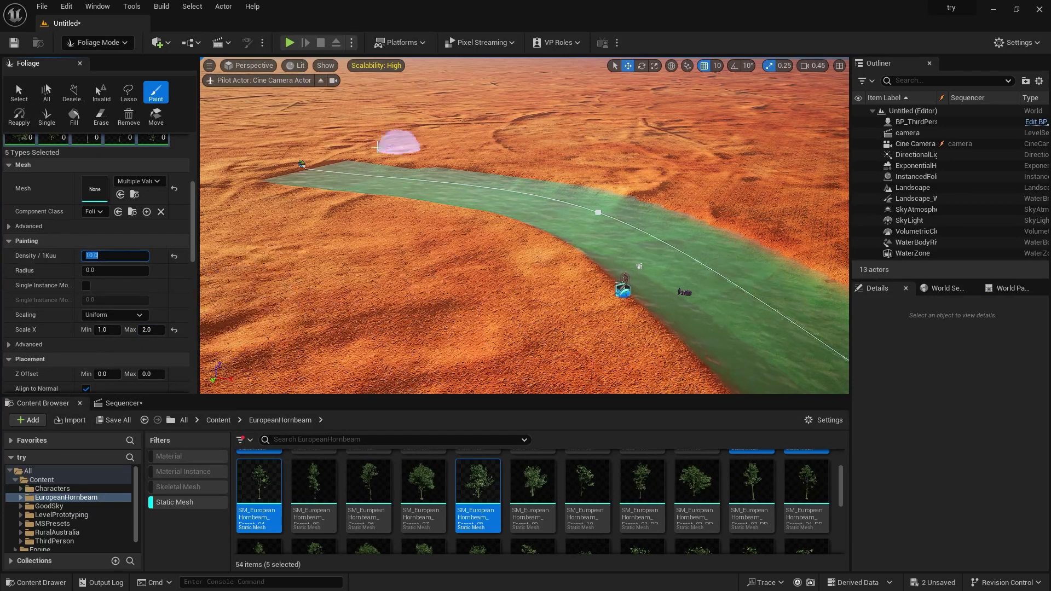
Paint a continuous row of hornbeam trees along the far bank of the river
left_click(384, 156)
left_click(384, 156)
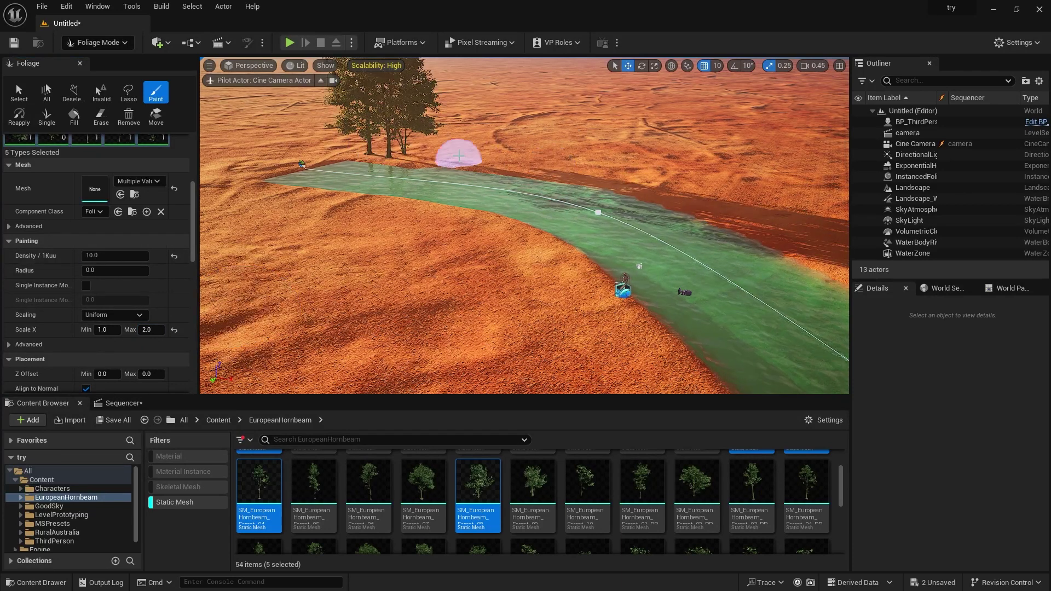
right_click_drag(459, 156, 455, 112)
left_click(465, 236)
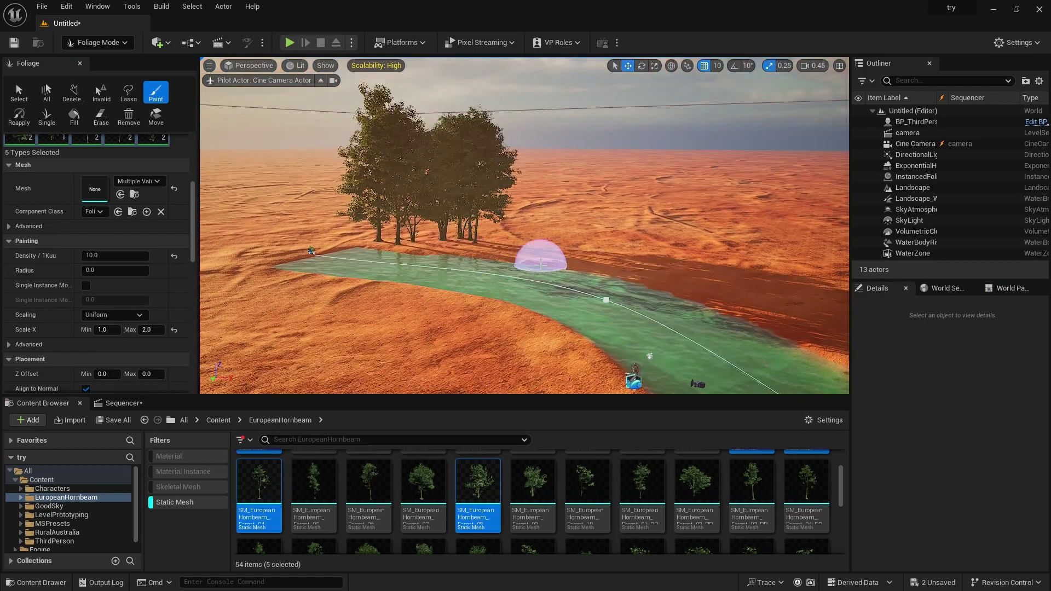
mouse_move(540, 265)
left_mouse_down()
mouse_move(521, 246)
mouse_move(477, 248)
mouse_move(624, 265)
mouse_move(590, 263)
mouse_move(810, 312)
mouse_move(764, 310)
left_mouse_up()
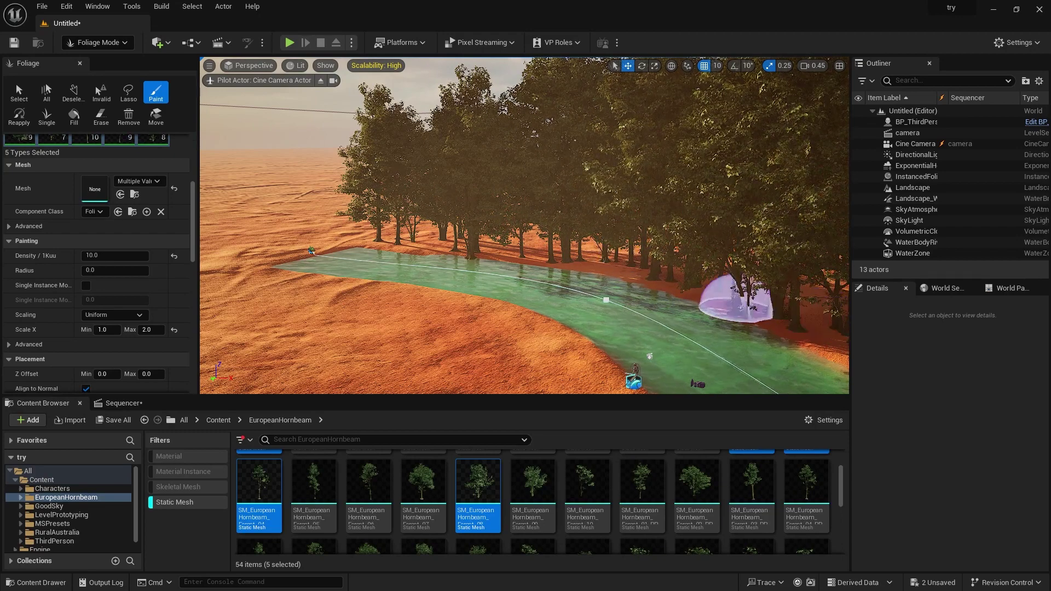
right_click_drag(761, 308, 843, 350)
left_click_drag(626, 222, 685, 220)
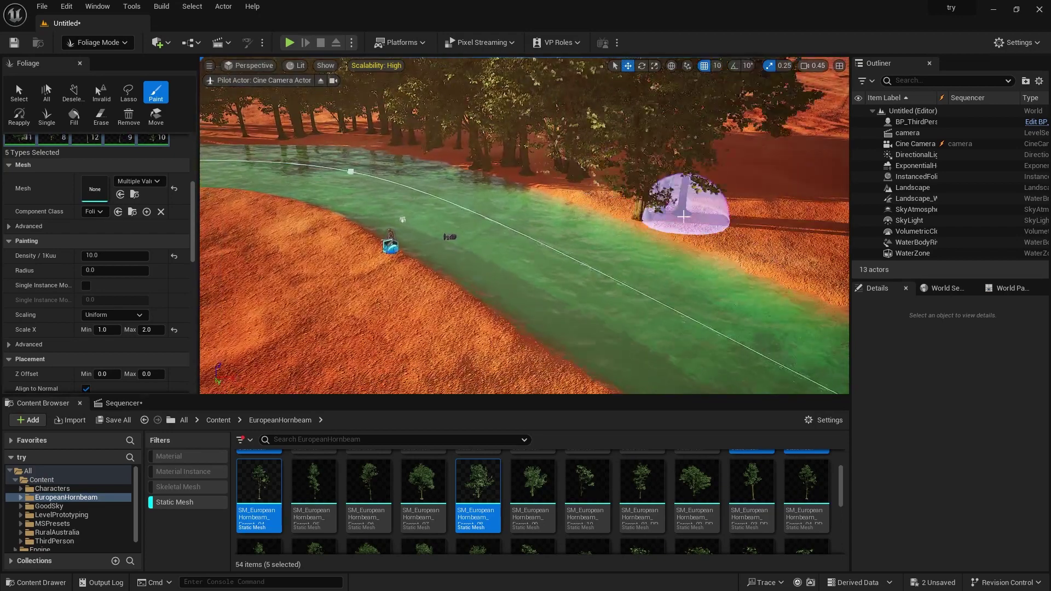
Paint hornbeam trees along the near bank, from the river's far end towards the character
mouse_move(557, 254)
right_mouse_down()
mouse_move(460, 219)
mouse_move(510, 274)
right_mouse_up()
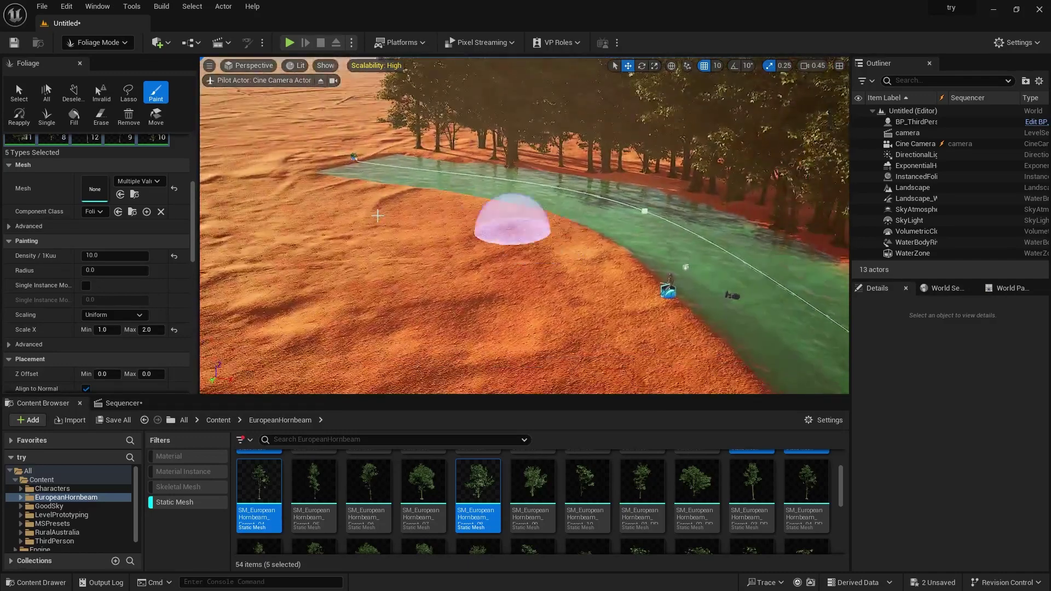
left_click(314, 167)
mouse_move(348, 144)
left_mouse_down()
mouse_move(394, 146)
mouse_move(254, 170)
mouse_move(373, 210)
mouse_move(572, 244)
mouse_move(605, 273)
left_mouse_up()
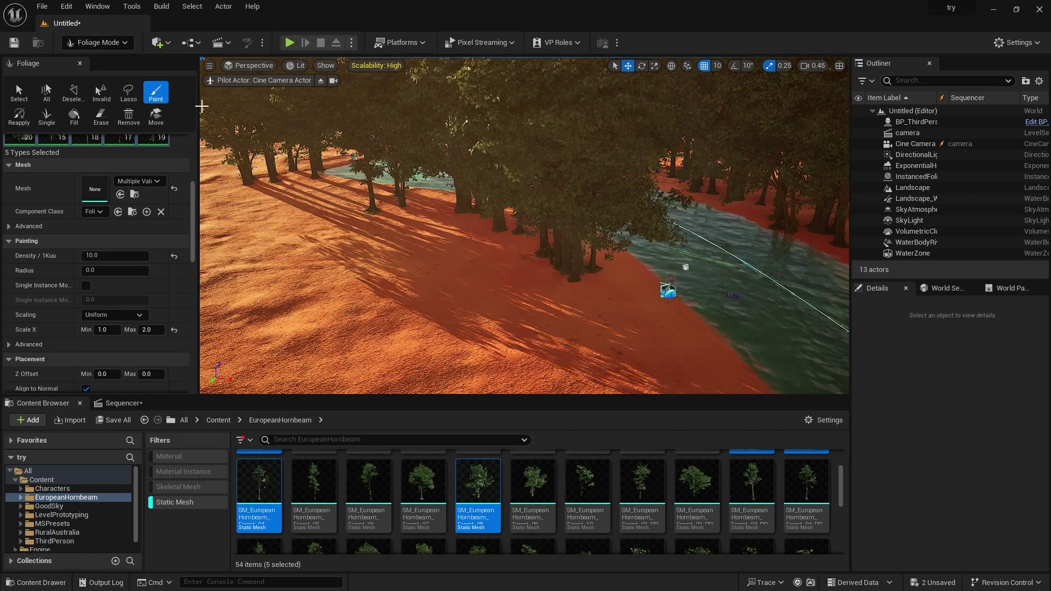
Switch to the cinematic viewport and look through the Cine Camera Actor, framing the character beside the river
left_click(245, 65)
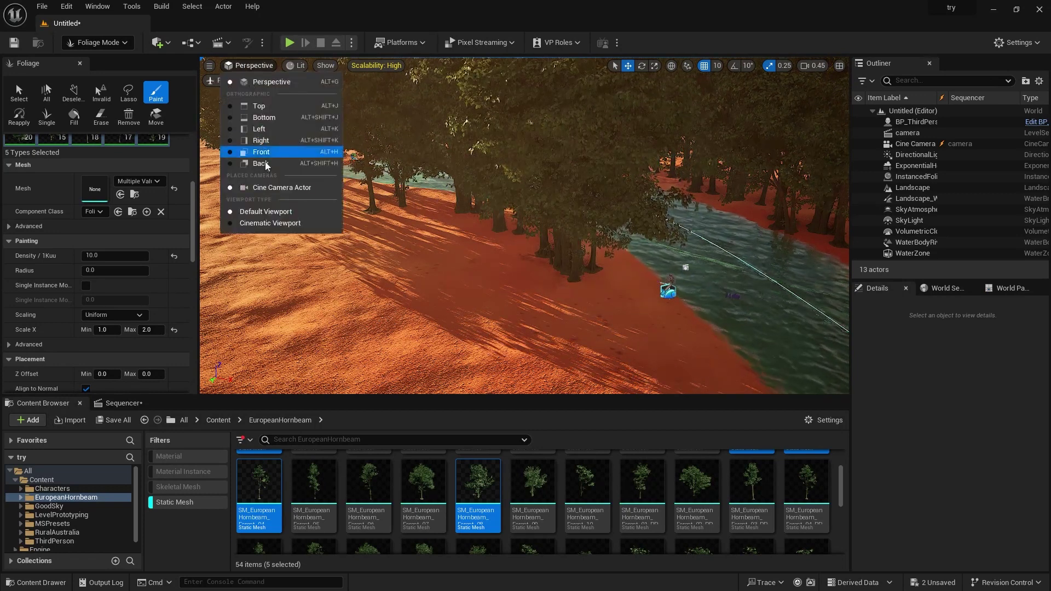
left_click(270, 223)
left_click(253, 68)
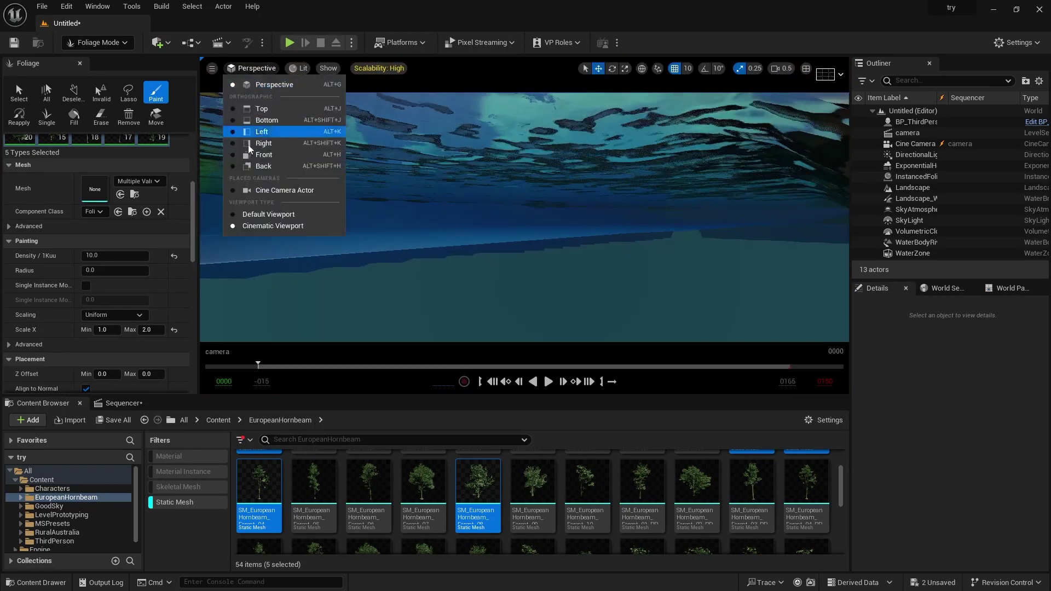
left_click(248, 192)
key("w")
right_click_drag(524, 217, 545, 179)
key("a")
key("w")
key("s")
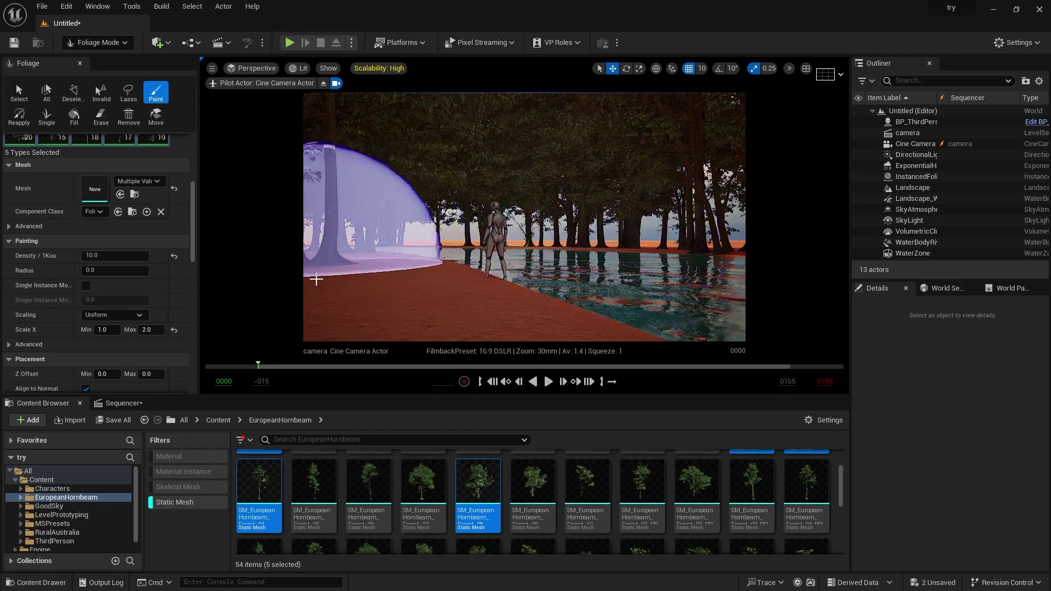
Paint more trees on the near bank within the camera shot and enable Single Instance Mode
left_click(340, 307)
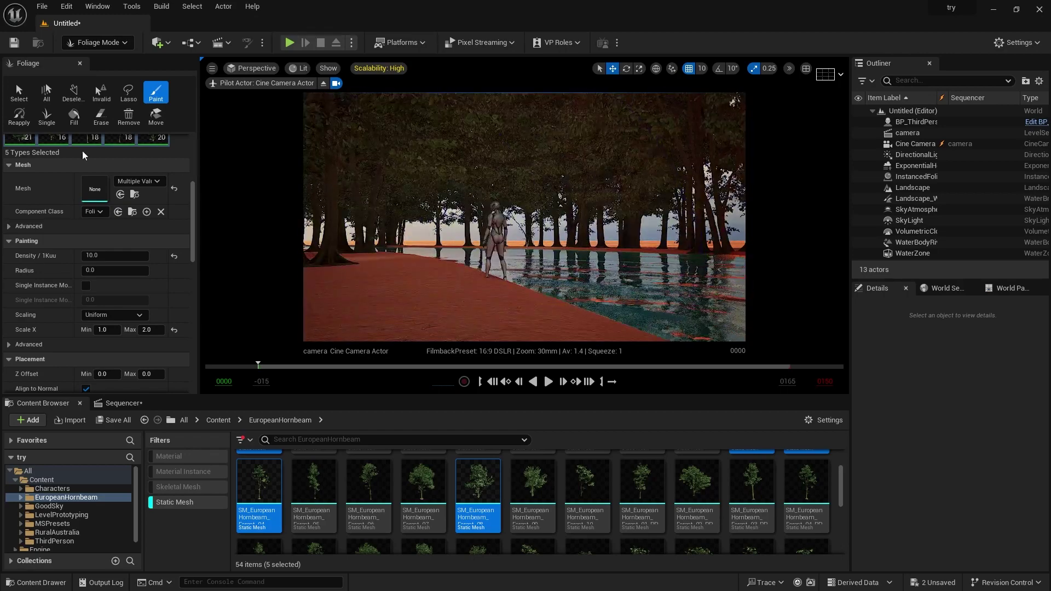
scroll(51, 215, "up", 6)
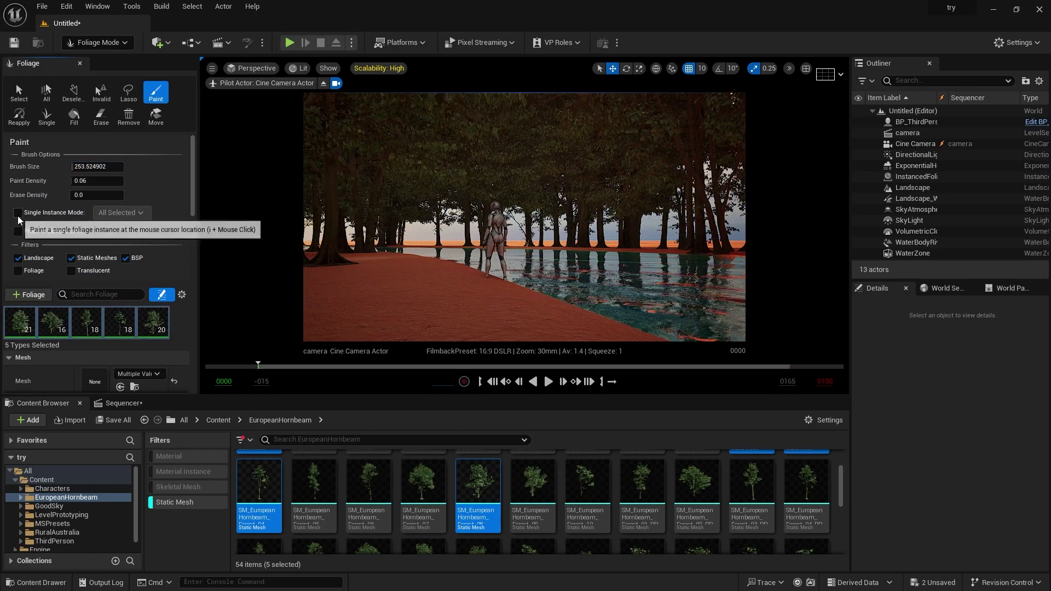
left_click(18, 213)
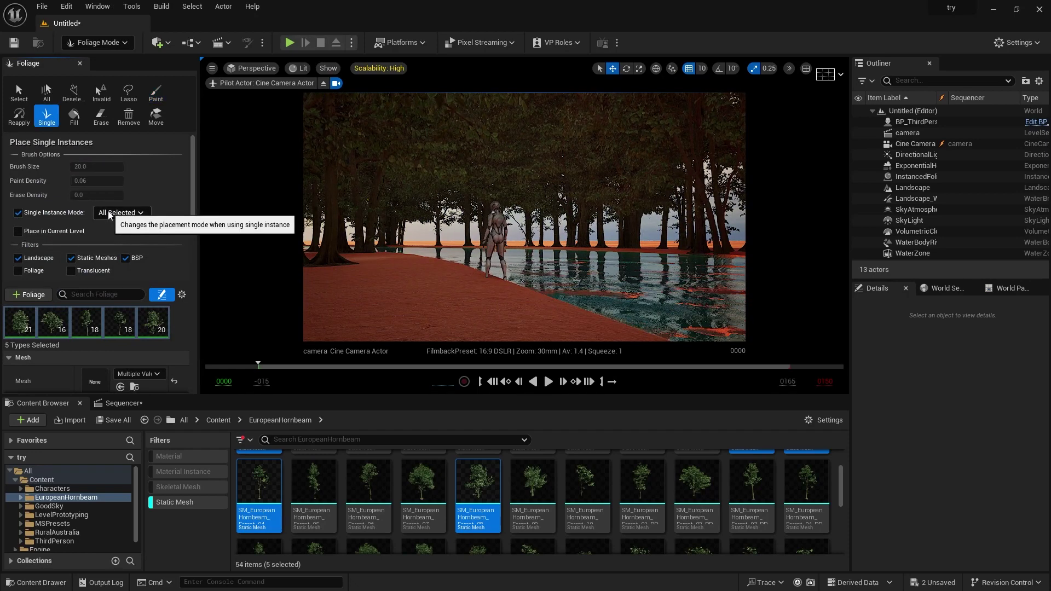
Place single-instance trees in the shot's foreground along the path, and undo the one in front of the river
left_click(361, 277)
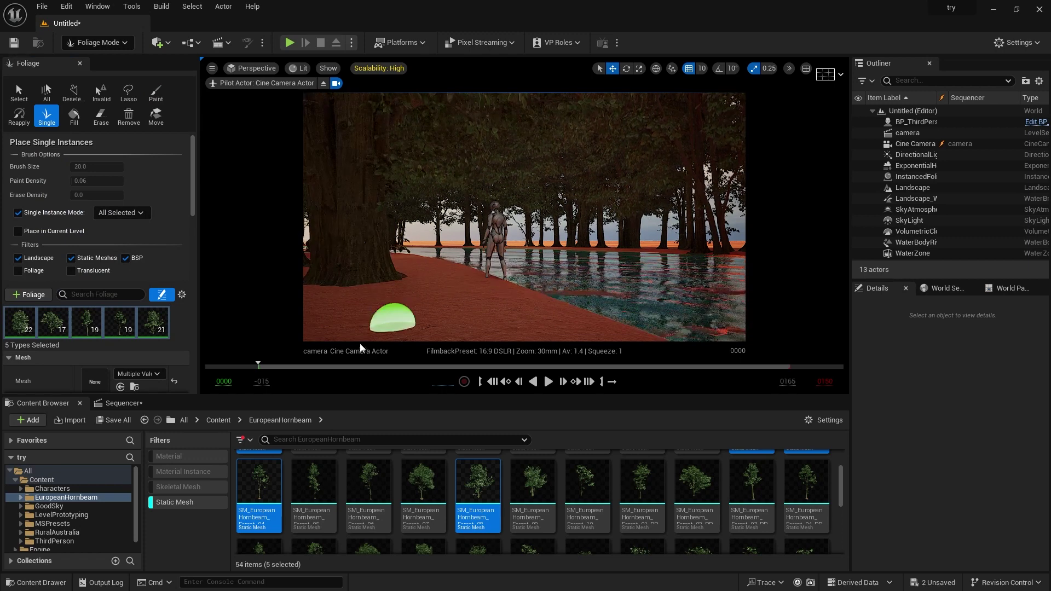
left_click(322, 318)
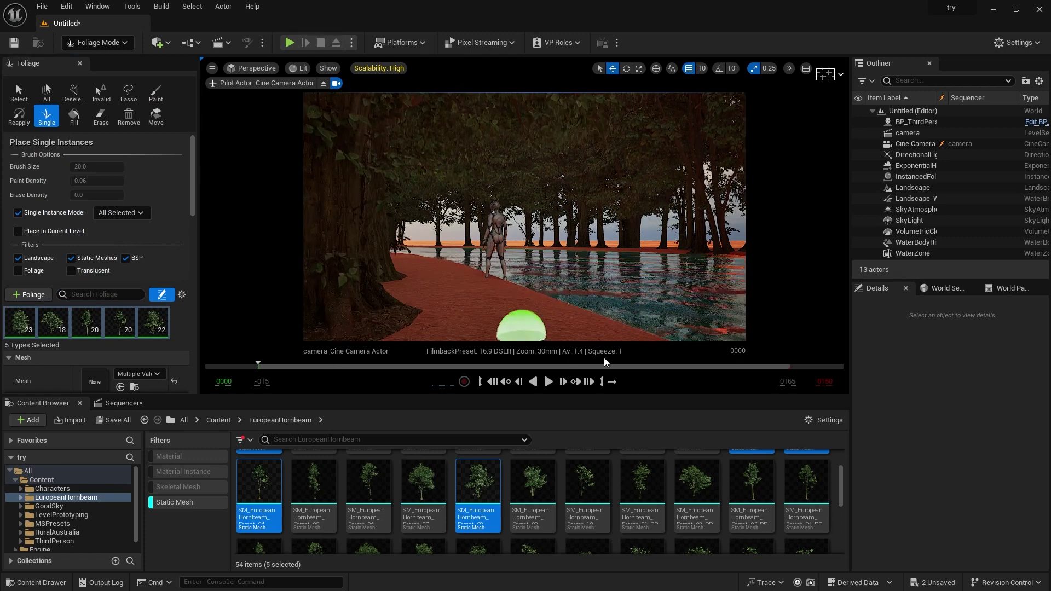
left_click(637, 336)
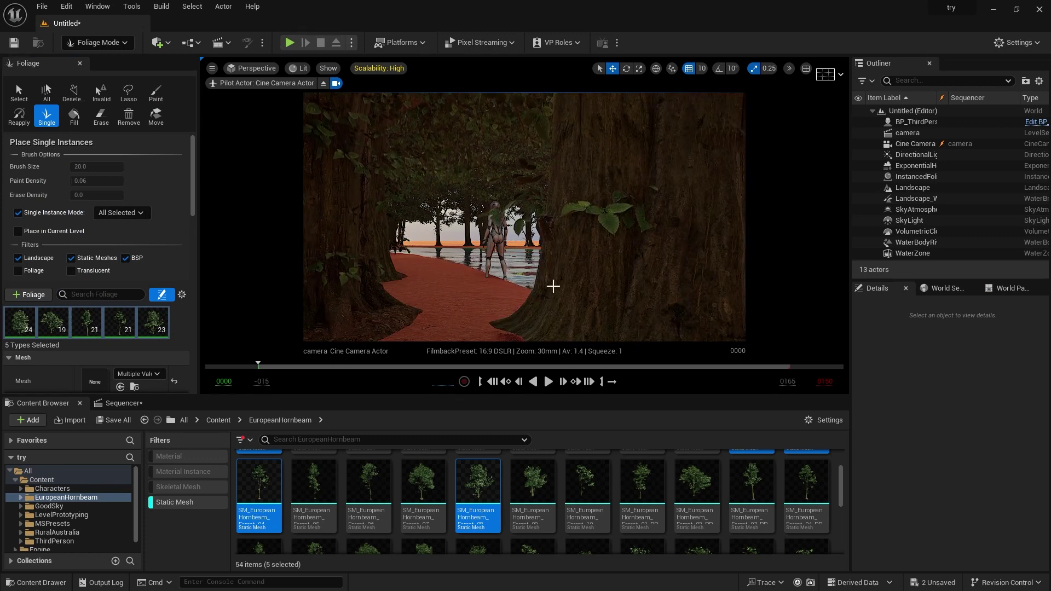
key("ctrl+z")
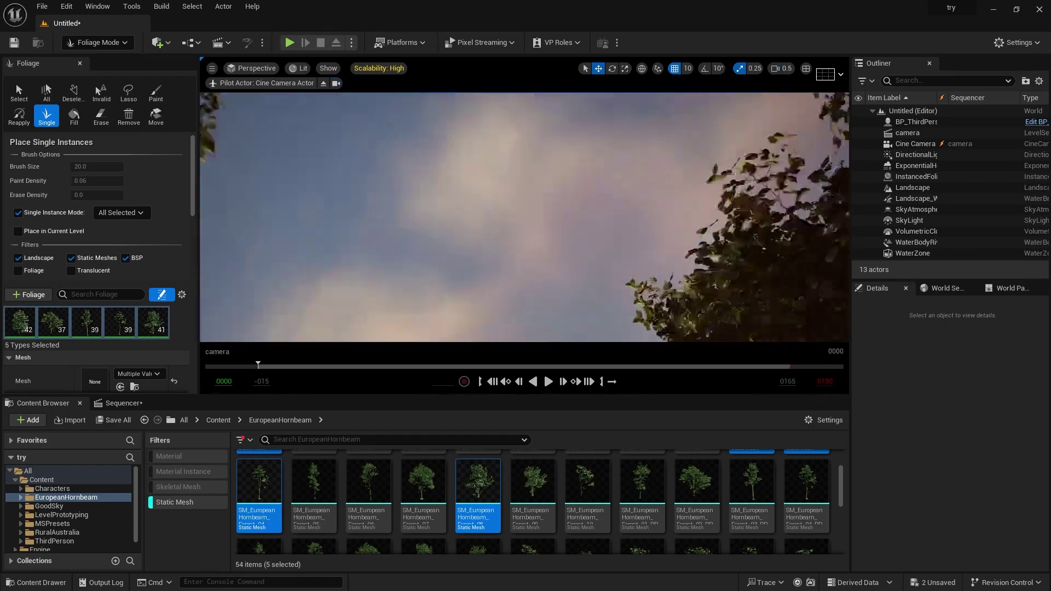
Scatter single-instance trees across the open desert beyond the grove, out towards the horizon
right_click_drag(477, 242, 496, 219)
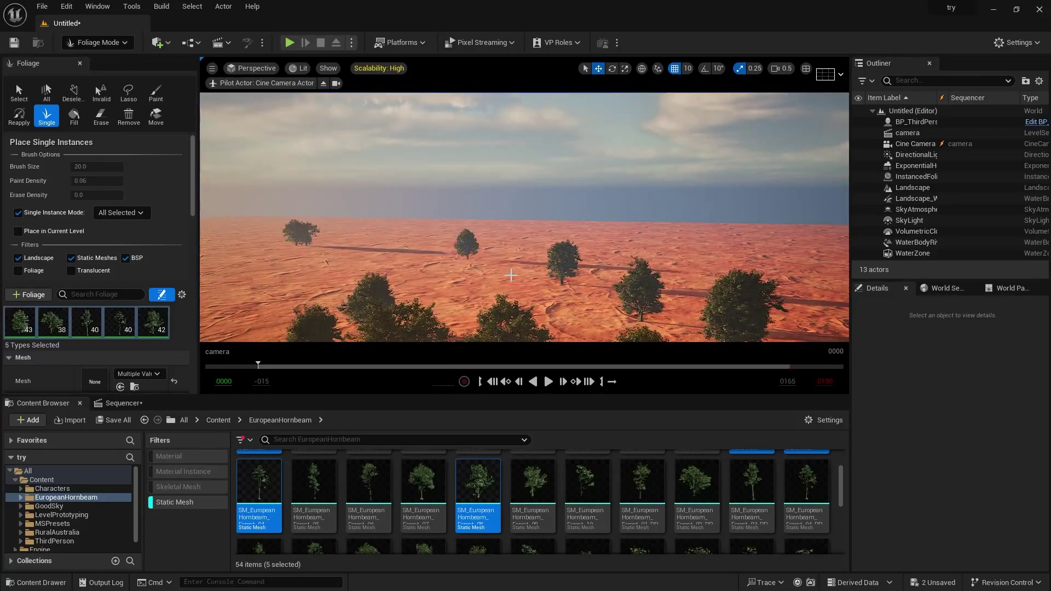
left_click(307, 292)
left_click(287, 286)
left_click(355, 281)
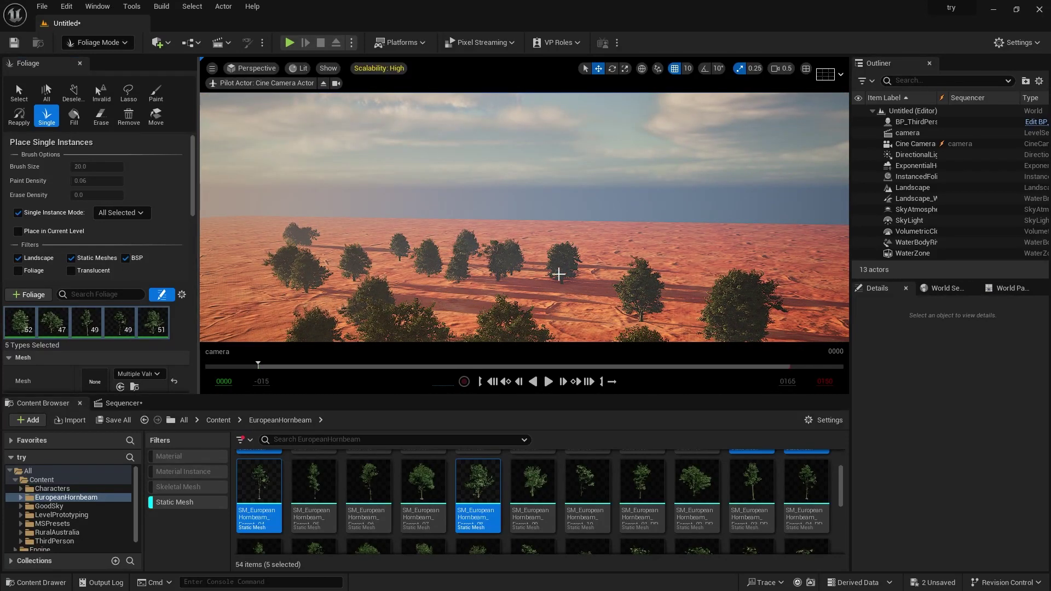
left_click(798, 278)
left_click(720, 271)
left_click(711, 248)
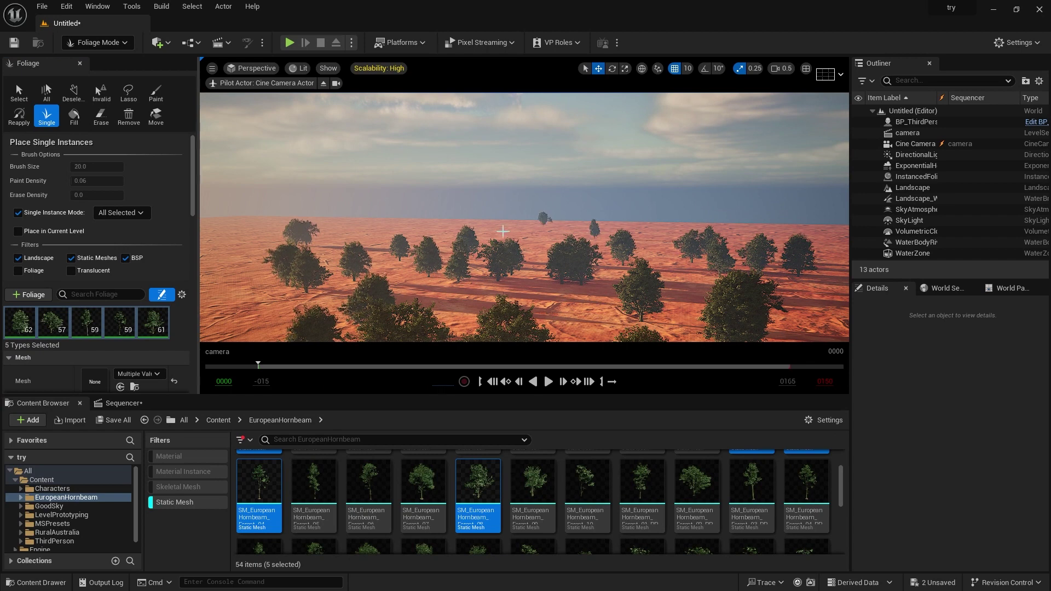
left_click(332, 268)
left_click(263, 306)
left_click(236, 279)
left_click(219, 255)
left_click(245, 240)
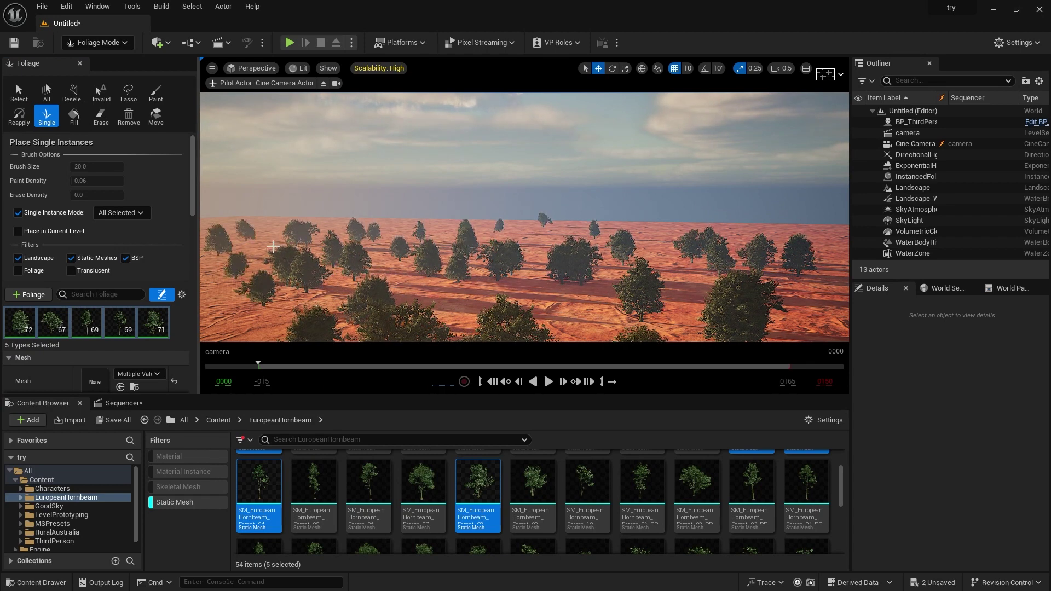
Set the selected tree types' maximum Scale X to 3
scroll(78, 348, "down", 10)
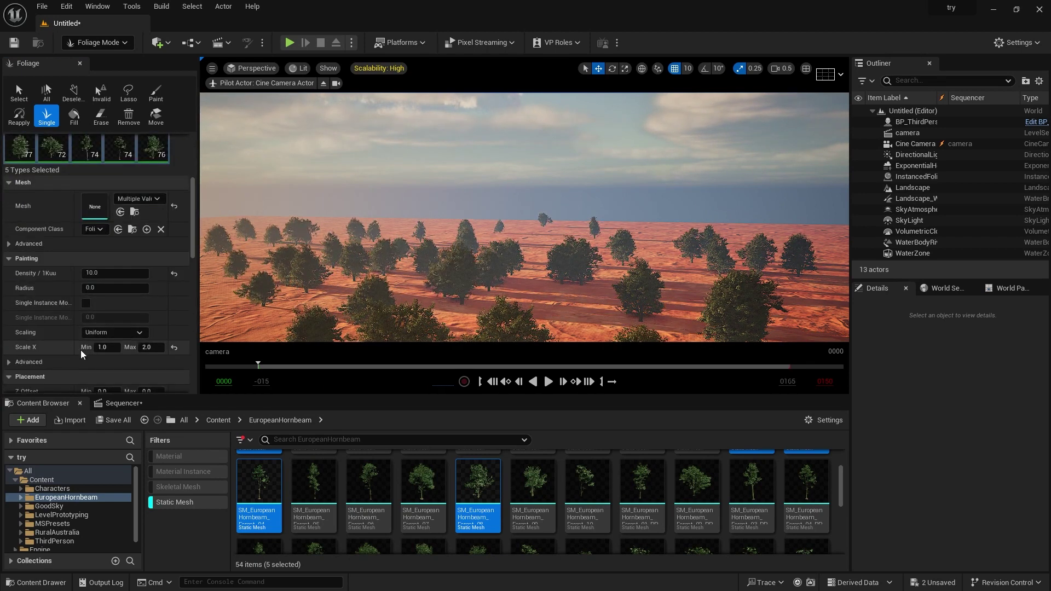
left_click(152, 260)
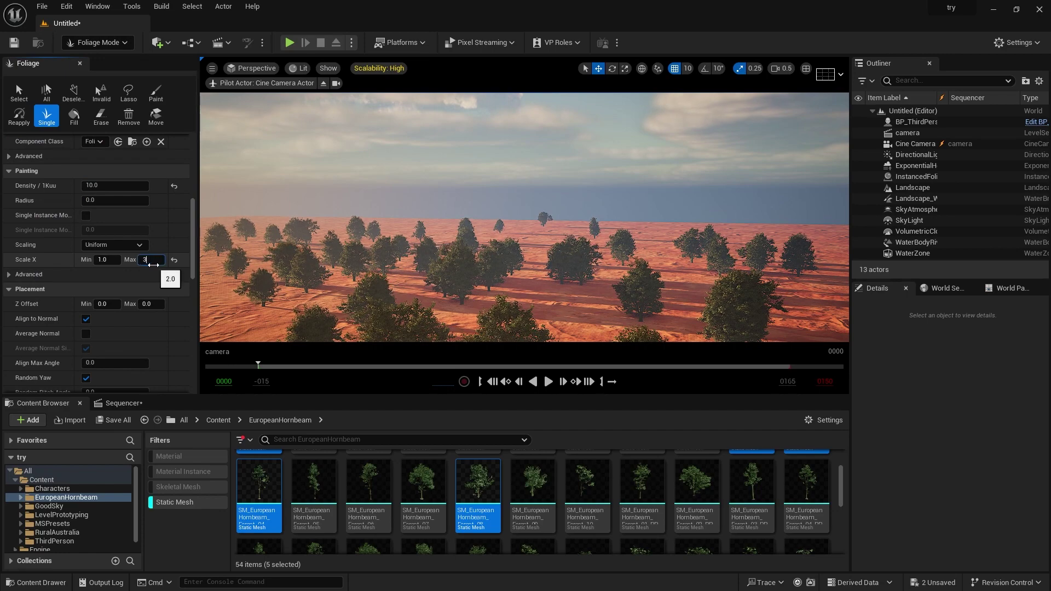
type("3")
Place larger single-instance trees in the gaps between the scattered desert trees
left_click(299, 310)
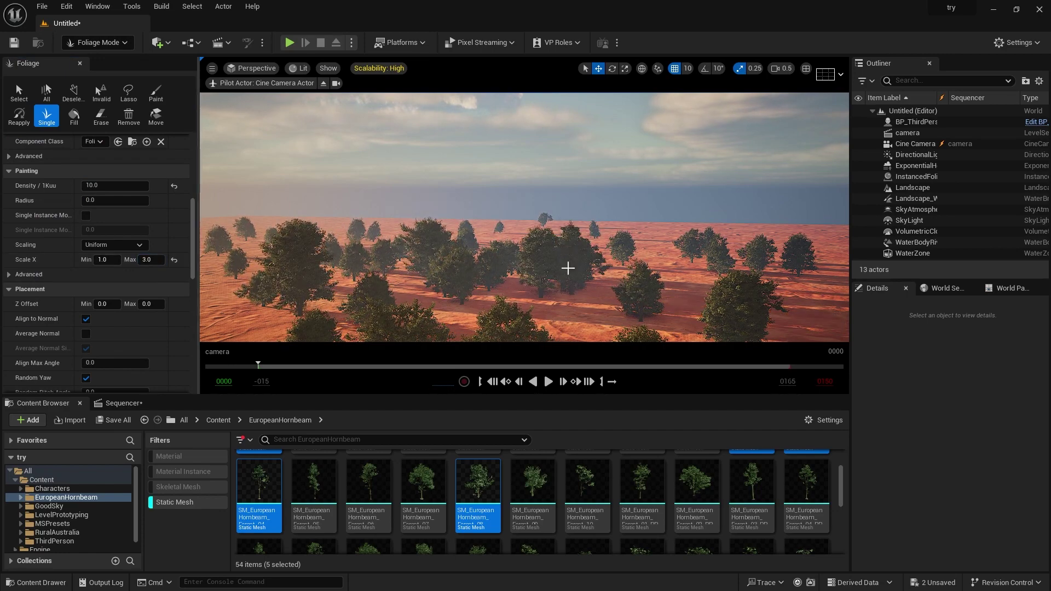
right_click_drag(602, 310, 602, 342)
left_click(674, 262)
left_click(630, 242)
left_click(597, 231)
left_click(470, 177)
left_click(439, 213)
right_click_drag(449, 214, 456, 246)
left_click(765, 225)
left_click(798, 247)
Fill the bare sand beside the grove and its remaining gaps with more large single-instance trees
right_click_drag(798, 247, 728, 233)
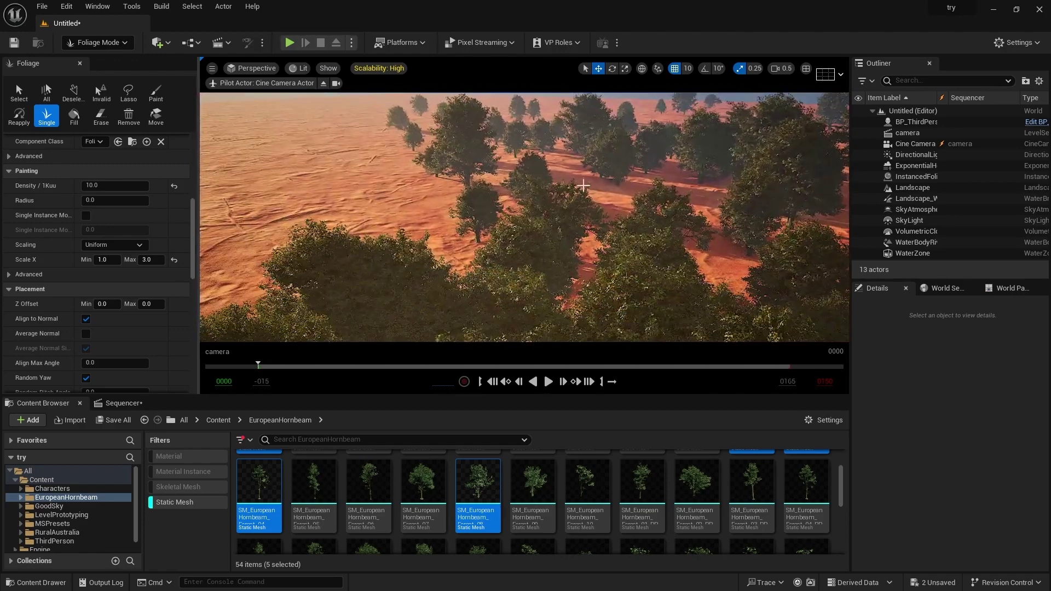
left_click(477, 187)
left_click(379, 189)
left_click(350, 152)
left_click(237, 235)
left_click(294, 274)
left_click(414, 238)
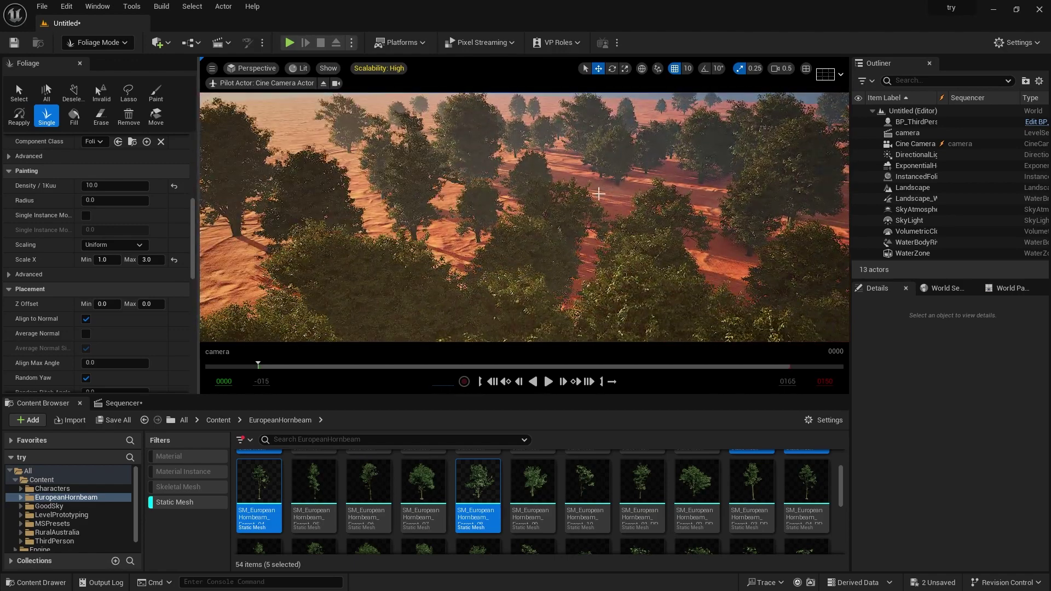
left_click(715, 253)
left_click(580, 177)
left_click(625, 197)
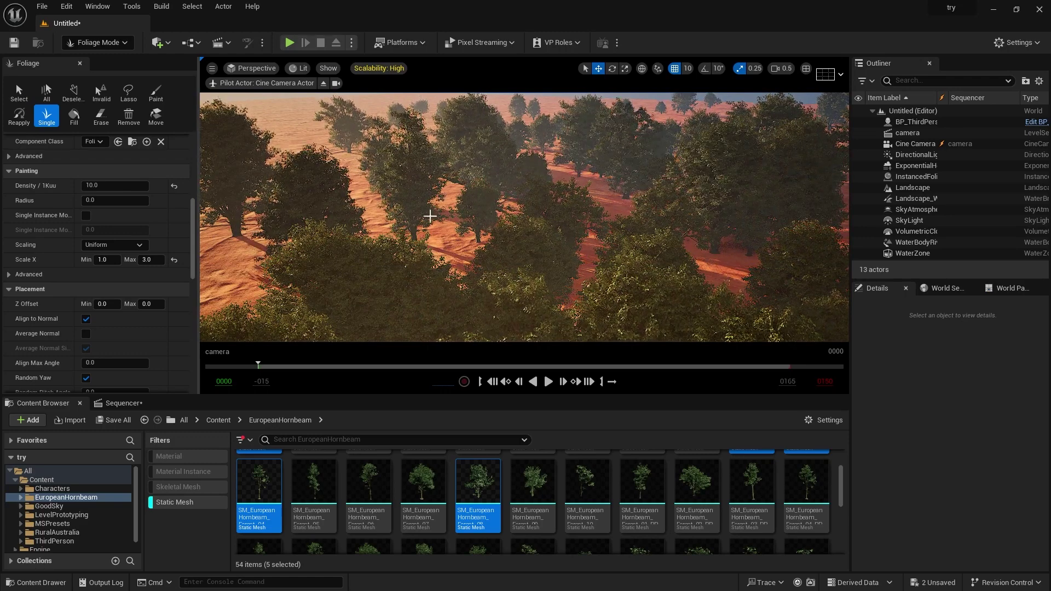
Return to the cine camera view and open the RuralAustralia folder in the Content Browser
left_click(336, 84)
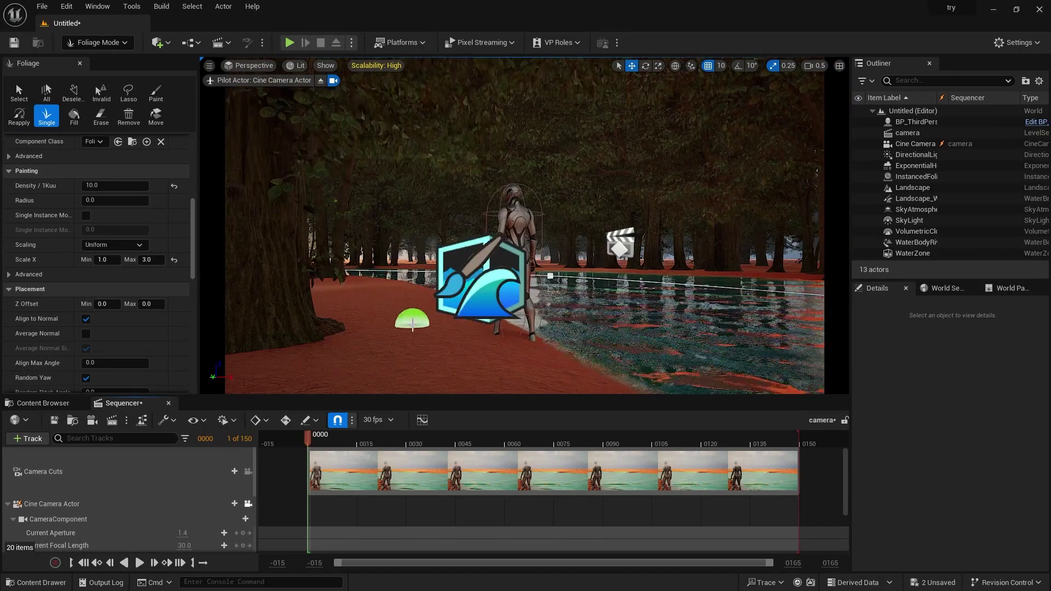
left_click(44, 404)
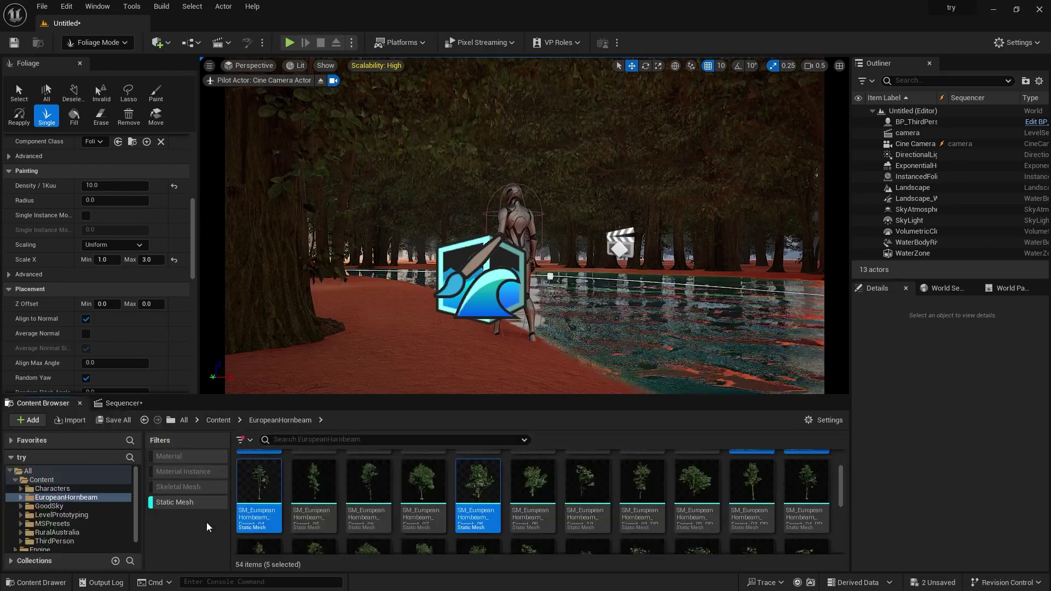
scroll(336, 510, "down", 1)
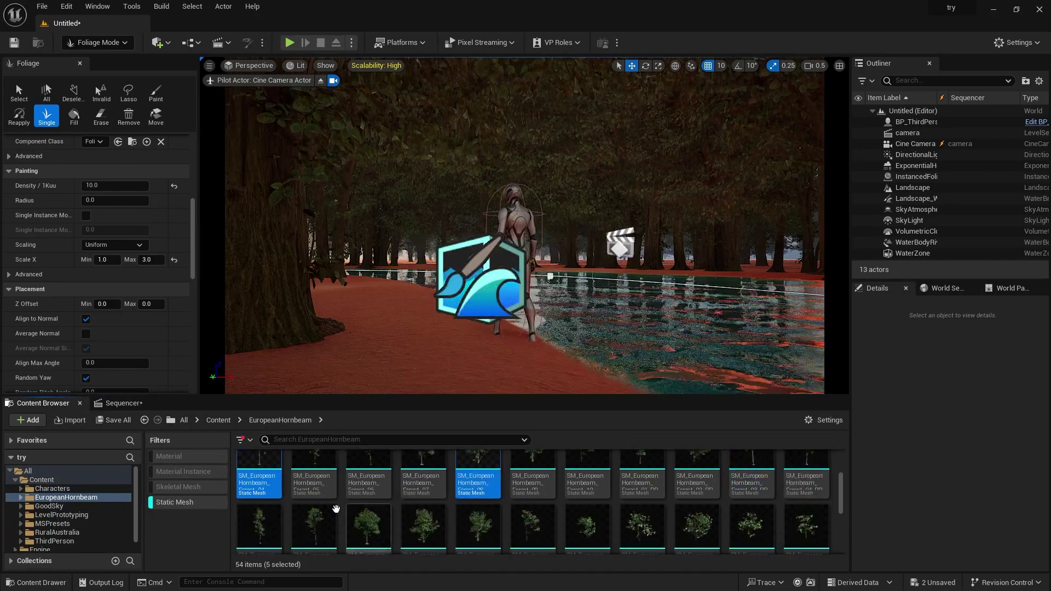
left_click(66, 534)
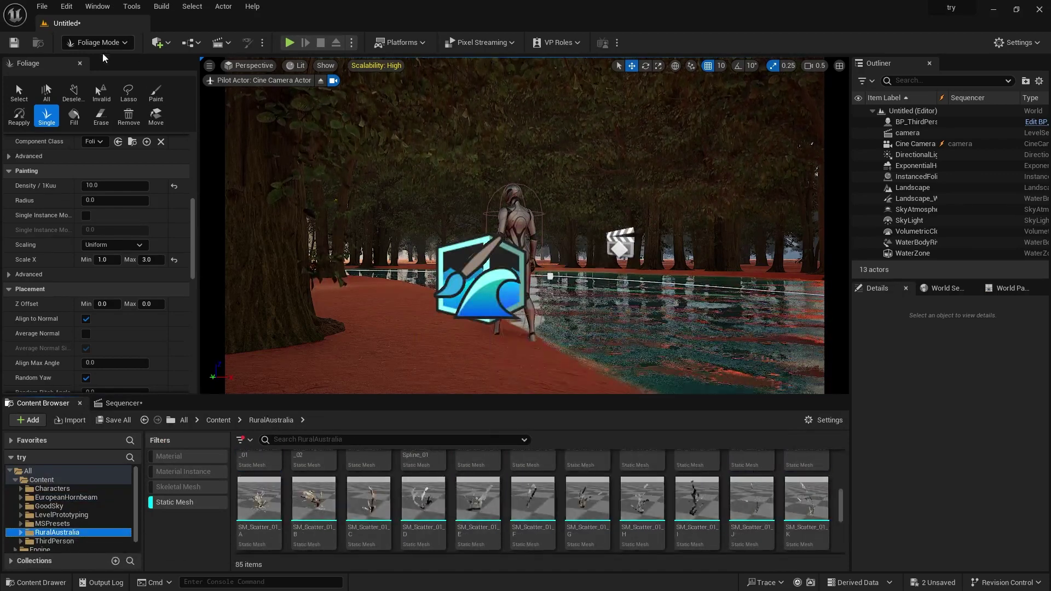
Add the SM_Rock_M and SM_Rock_S meshes, SM_Roots_01, SM_Scatter_05 and SM_Scatter_01_A through D to the foliage palette
scroll(38, 305, "up", 6)
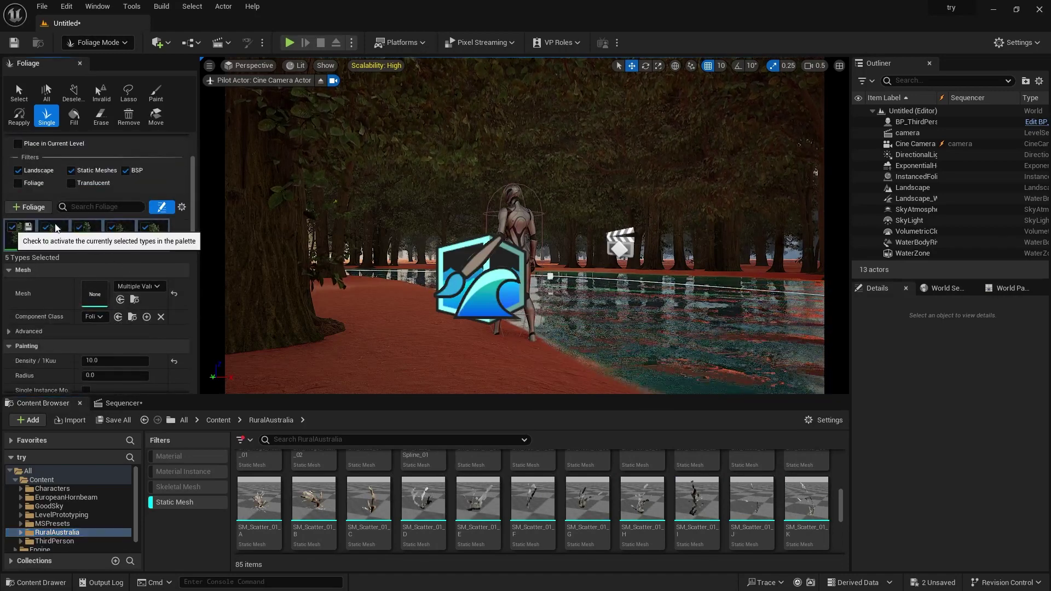
scroll(176, 244, "up", 3)
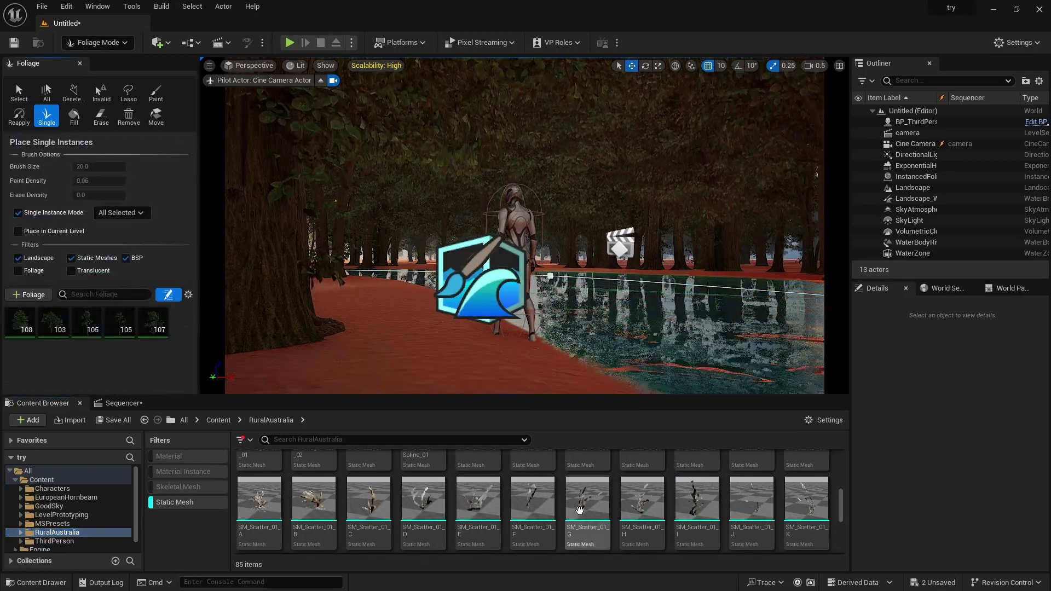
scroll(579, 511, "up", 2)
left_click(481, 525)
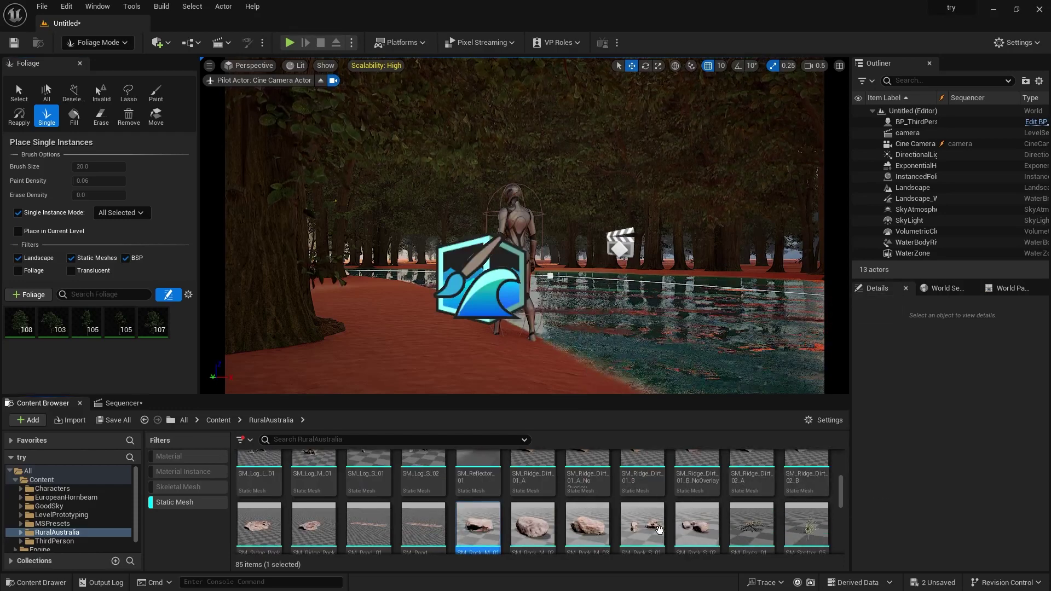
left_click(705, 531, "shift")
scroll(706, 527, "down", 1)
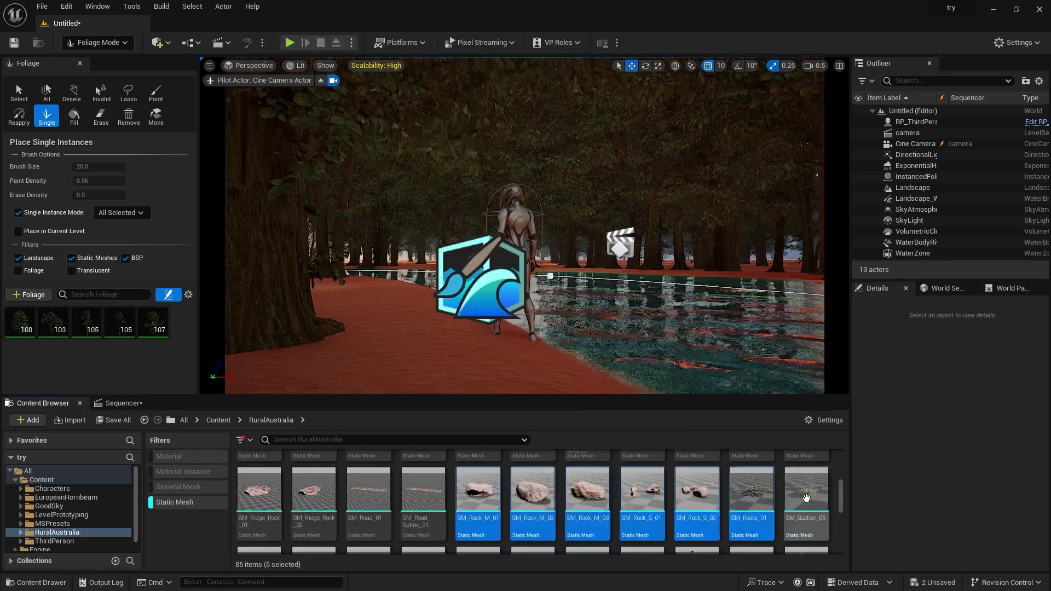
left_click(807, 497, "shift")
scroll(754, 512, "down", 1)
left_click(423, 520, "ctrl")
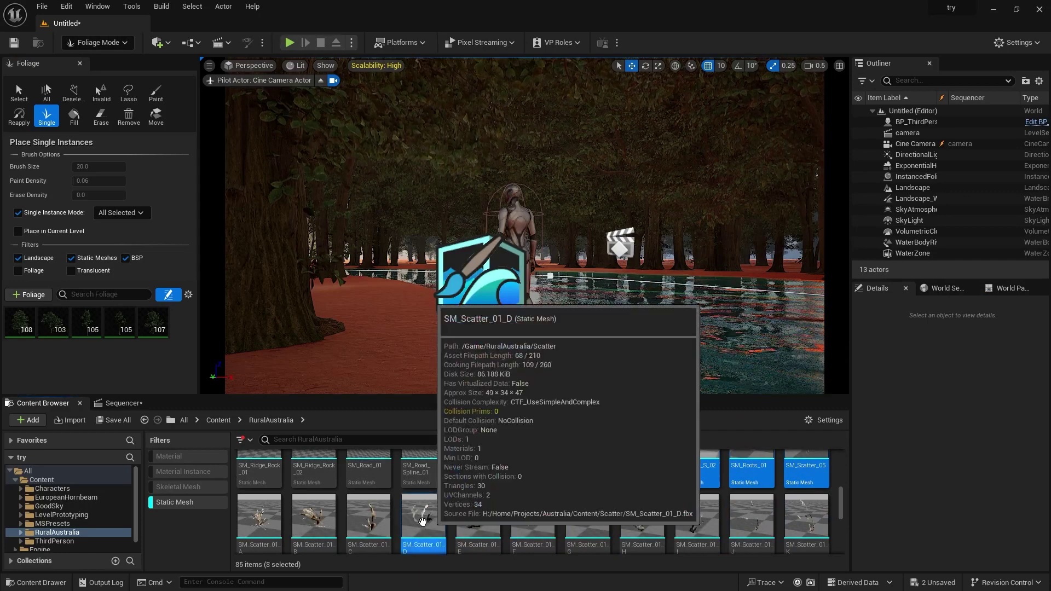
left_click(267, 535, "ctrl")
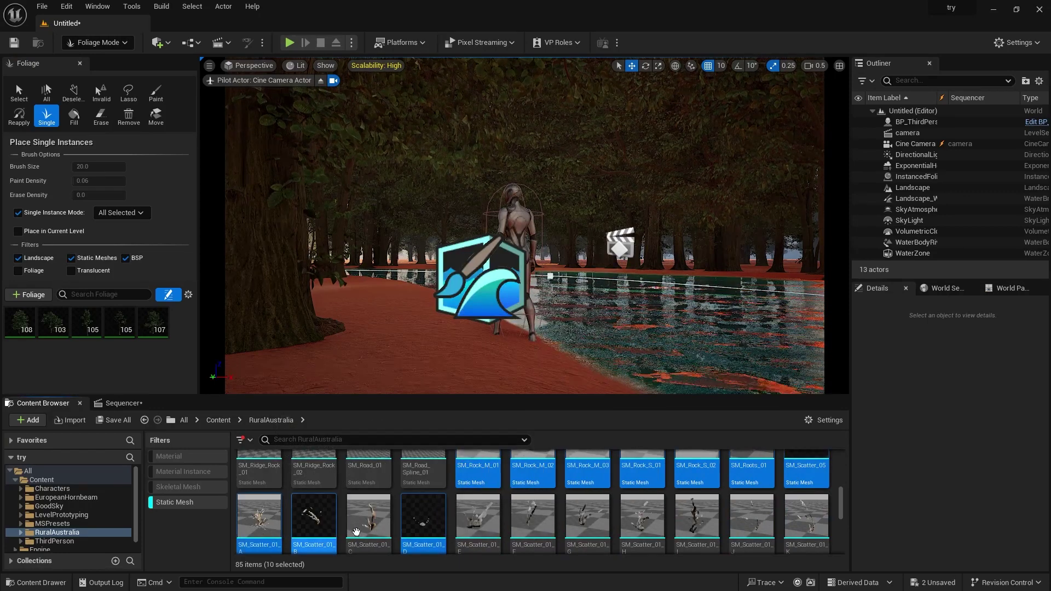
left_click(358, 530, "ctrl")
left_click_drag(366, 530, 147, 348)
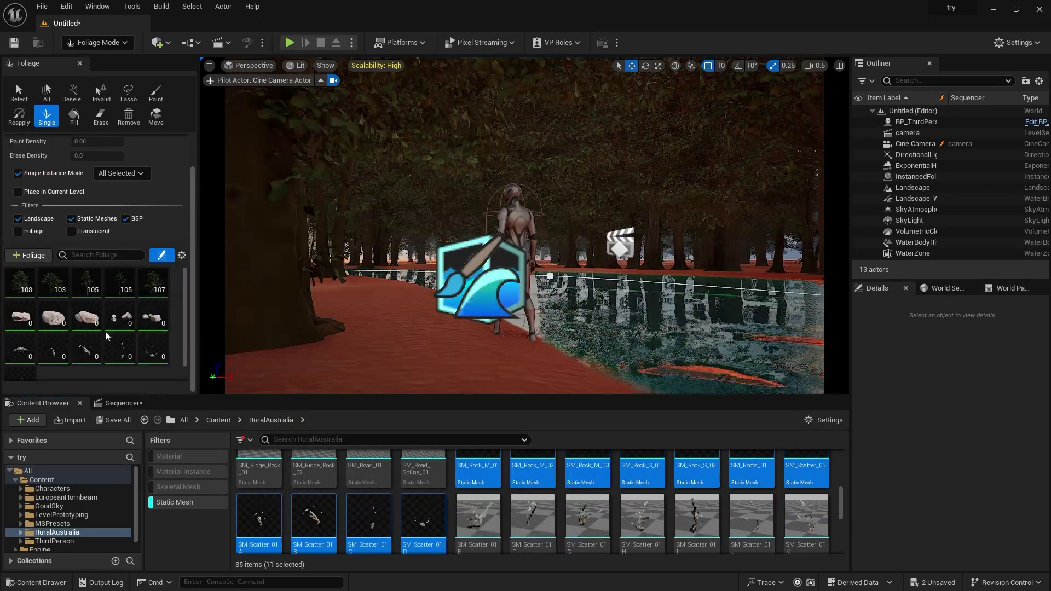
Set the minimum and maximum Scale X of all the added rock, root and scatter foliage types to 0.5
left_click(410, 357)
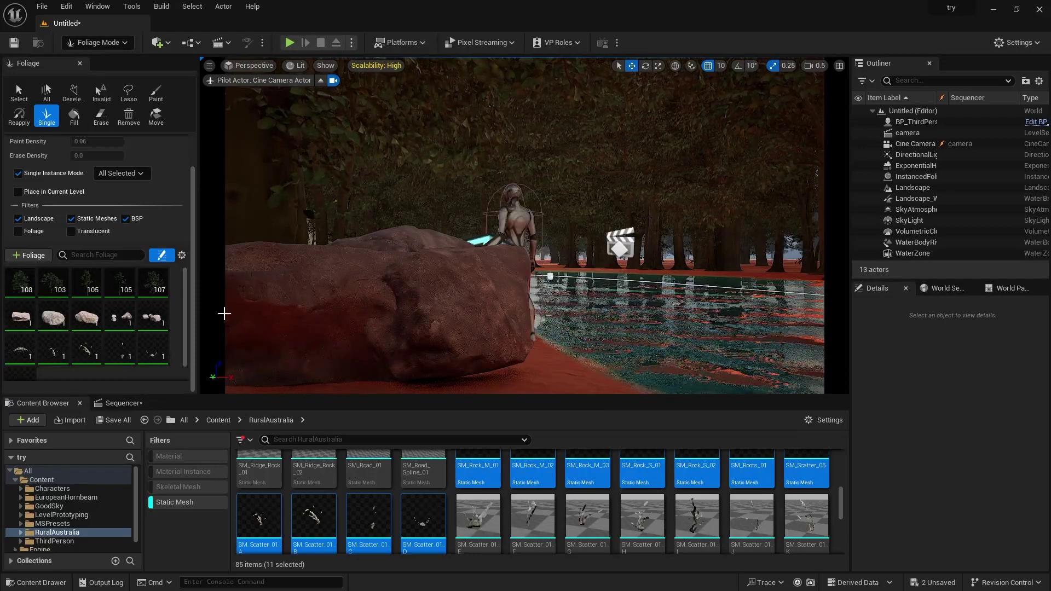
key("ctrl+z")
scroll(117, 326, "down", 1)
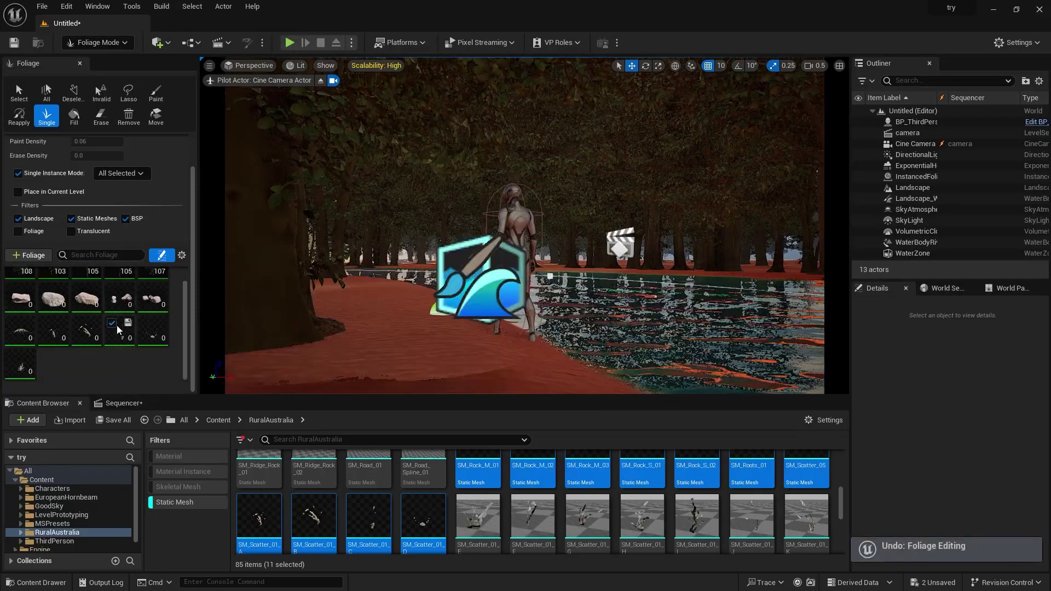
left_click(20, 296)
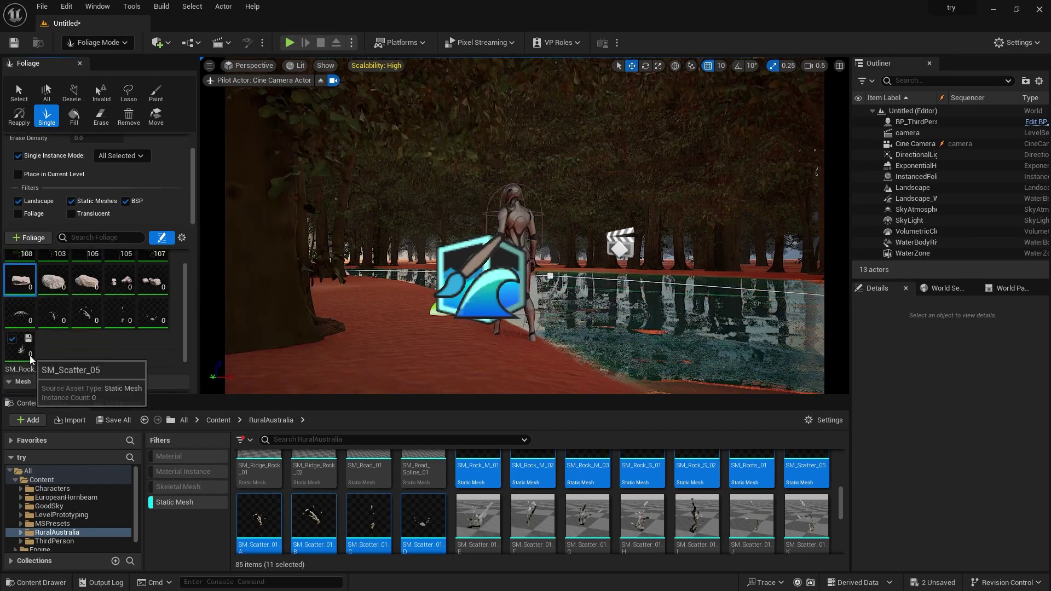
left_click(27, 362, "shift")
scroll(107, 347, "down", 3)
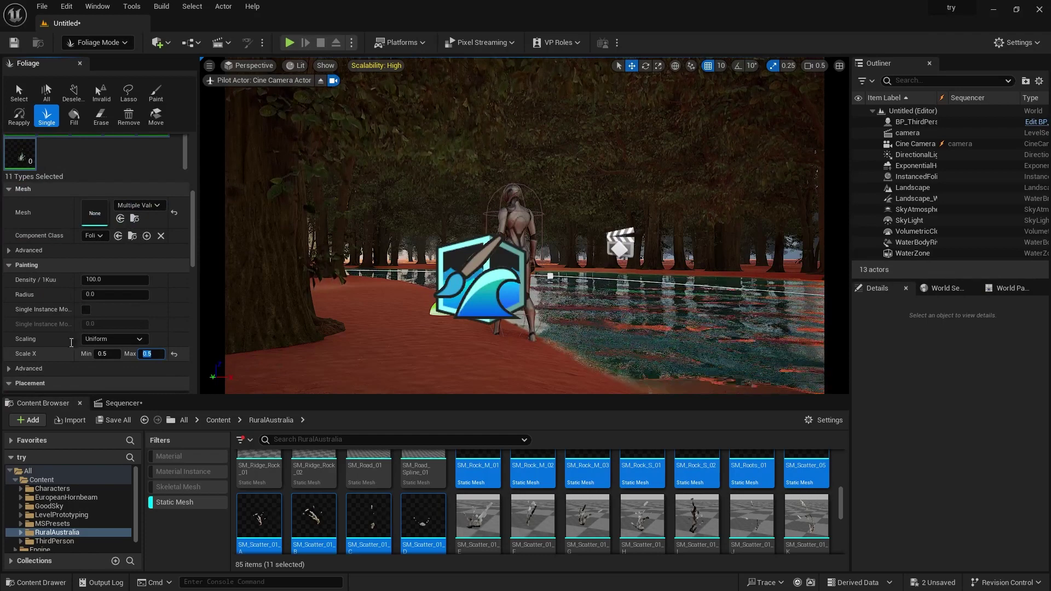
Place single instances of the rocks and scatter meshes around the character and along the adjoining riverbank
left_click(360, 347)
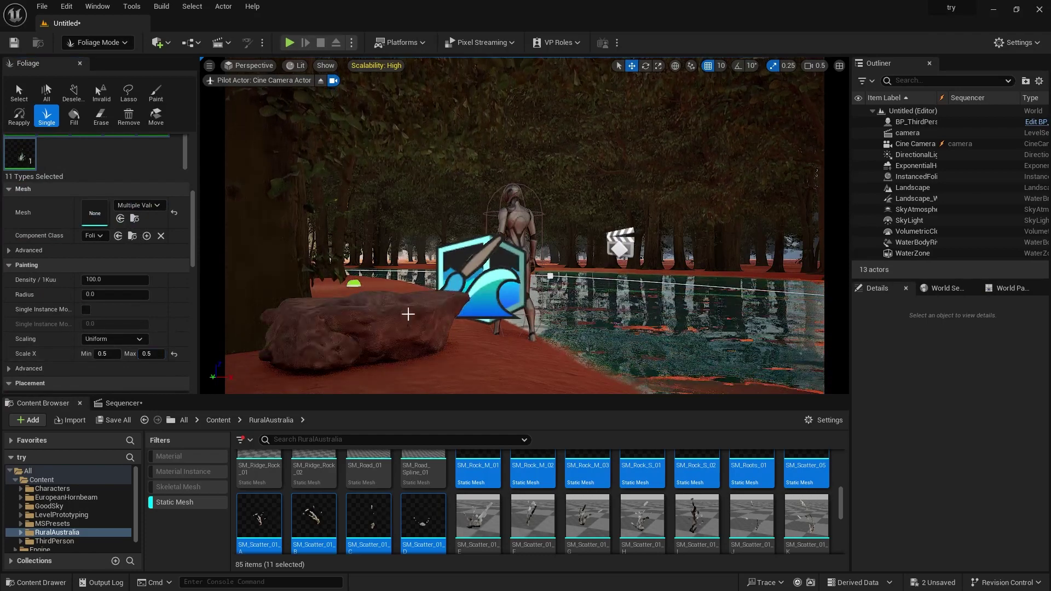
left_click(354, 284)
left_click(497, 361)
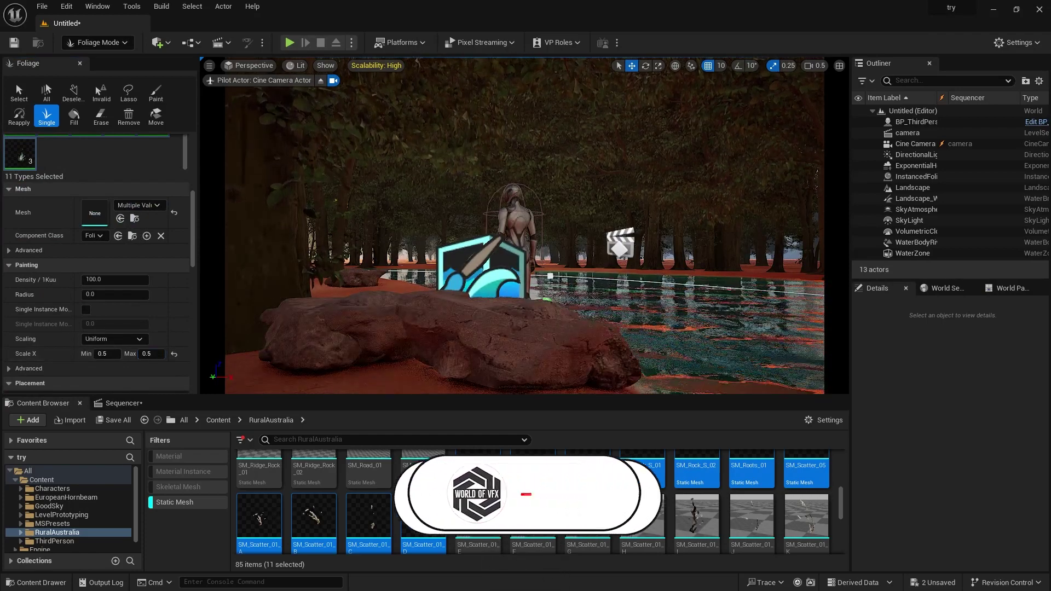
right_click_drag(550, 298, 573, 252)
left_click(540, 227)
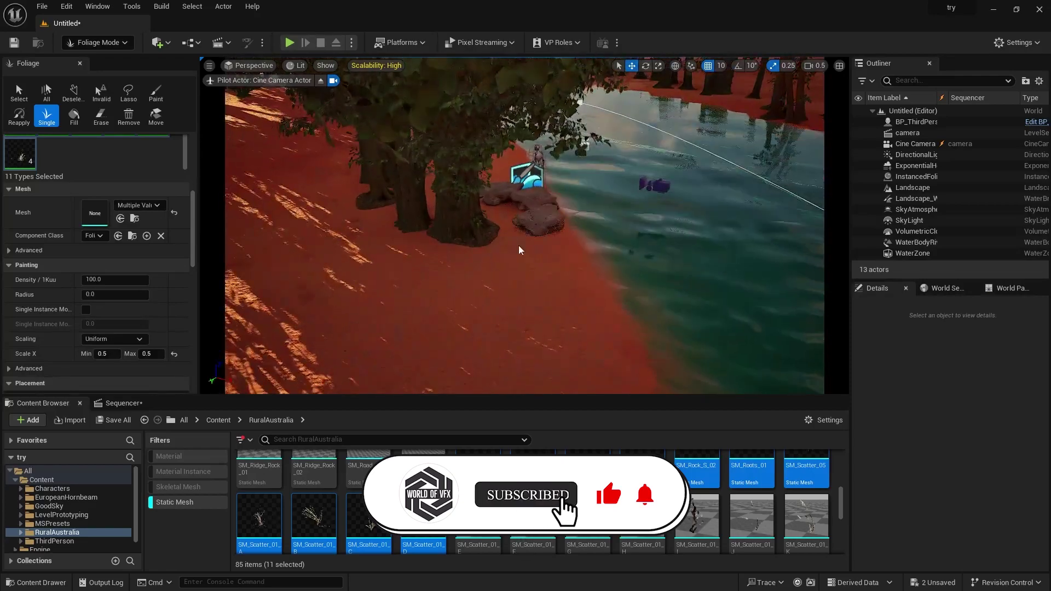
right_click_drag(499, 201, 526, 171)
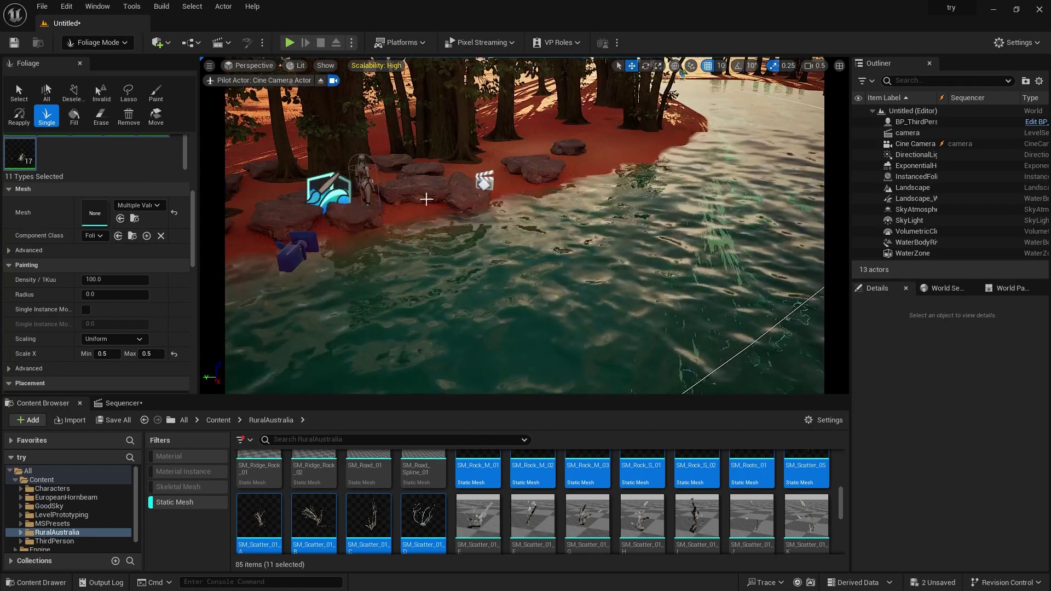
Turn off single instance mode and paint the rock and scatter foliage along both riverbanks
scroll(18, 234, "up", 4)
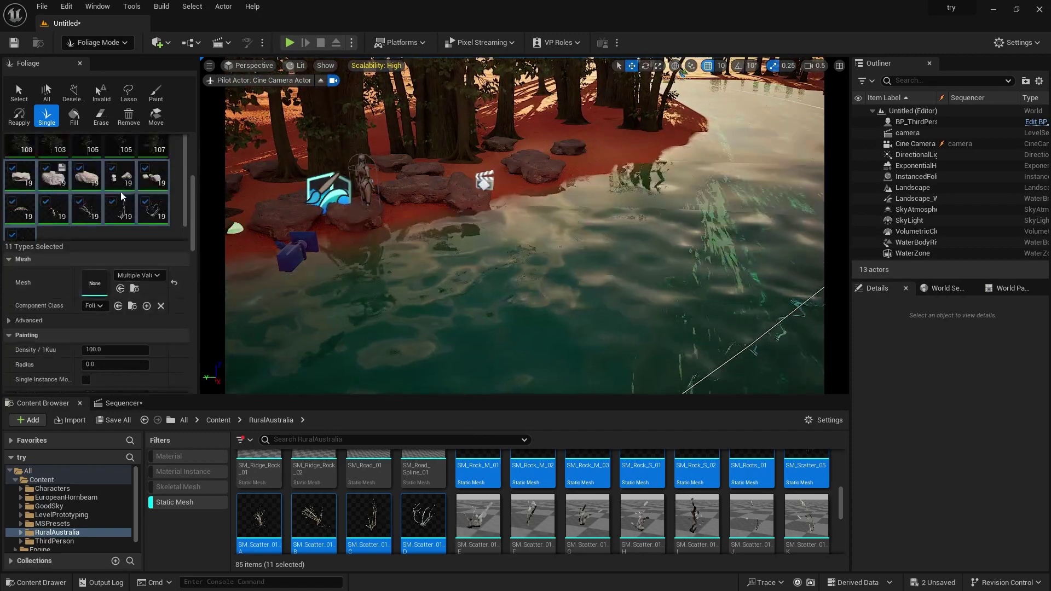
scroll(195, 188, "up", 8)
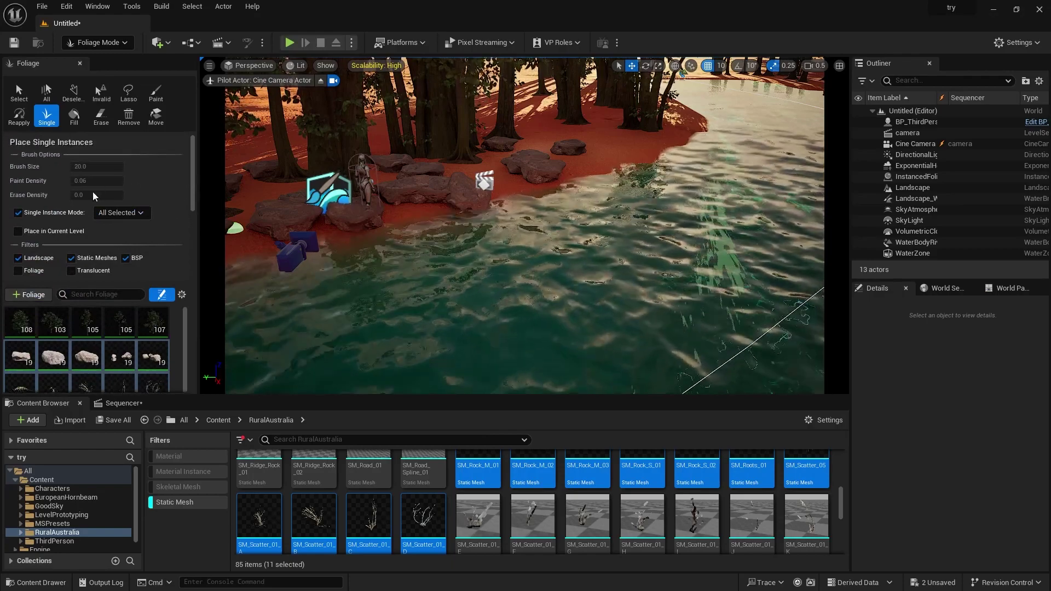
left_click(48, 214)
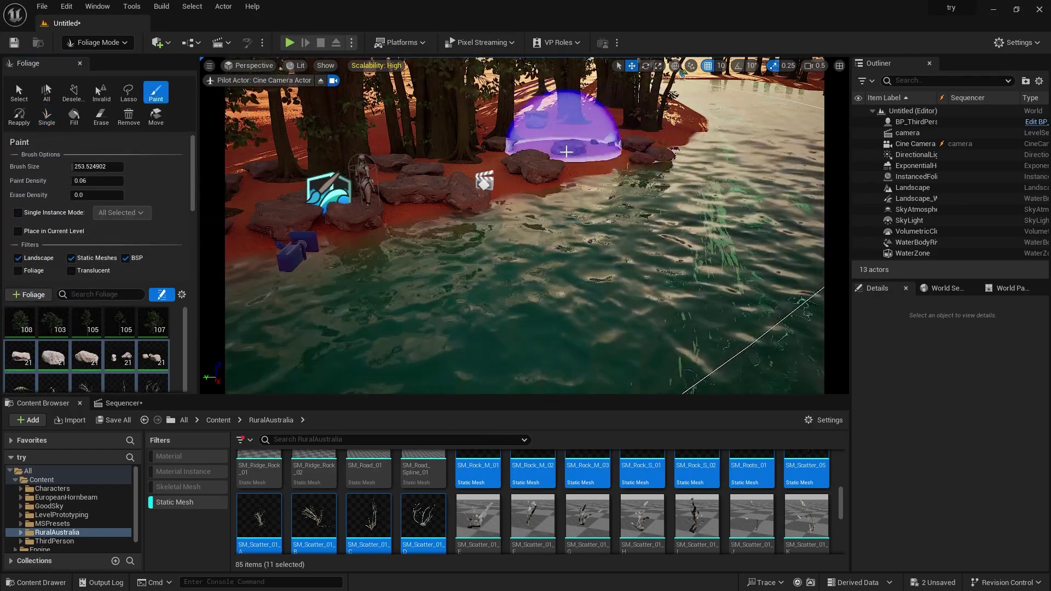
mouse_move(674, 200)
right_mouse_down()
mouse_move(750, 208)
mouse_move(843, 189)
right_mouse_up()
left_click_drag(597, 211, 448, 171)
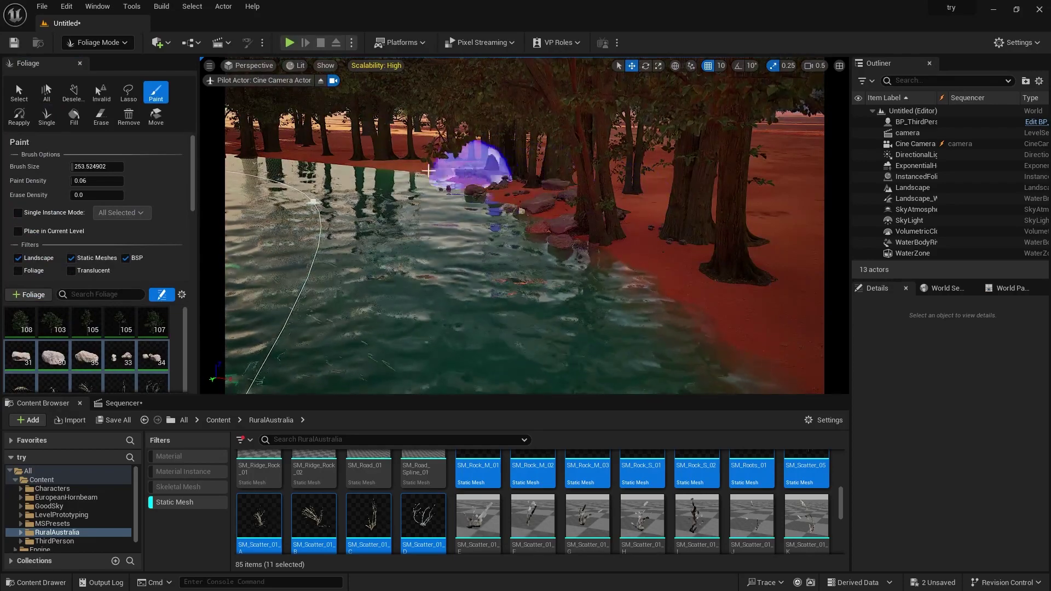
mouse_move(318, 155)
left_mouse_down()
mouse_move(281, 153)
mouse_move(313, 148)
mouse_move(556, 242)
mouse_move(681, 304)
left_mouse_up()
right_click_drag(326, 174, 241, 151)
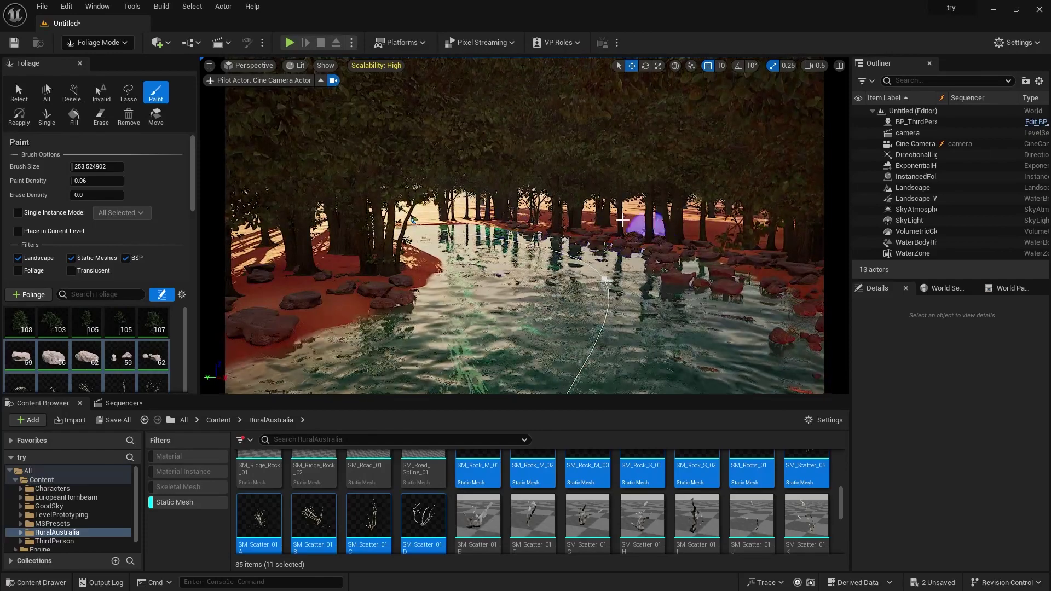
mouse_move(726, 251)
left_mouse_down()
mouse_move(724, 225)
mouse_move(706, 223)
left_mouse_up()
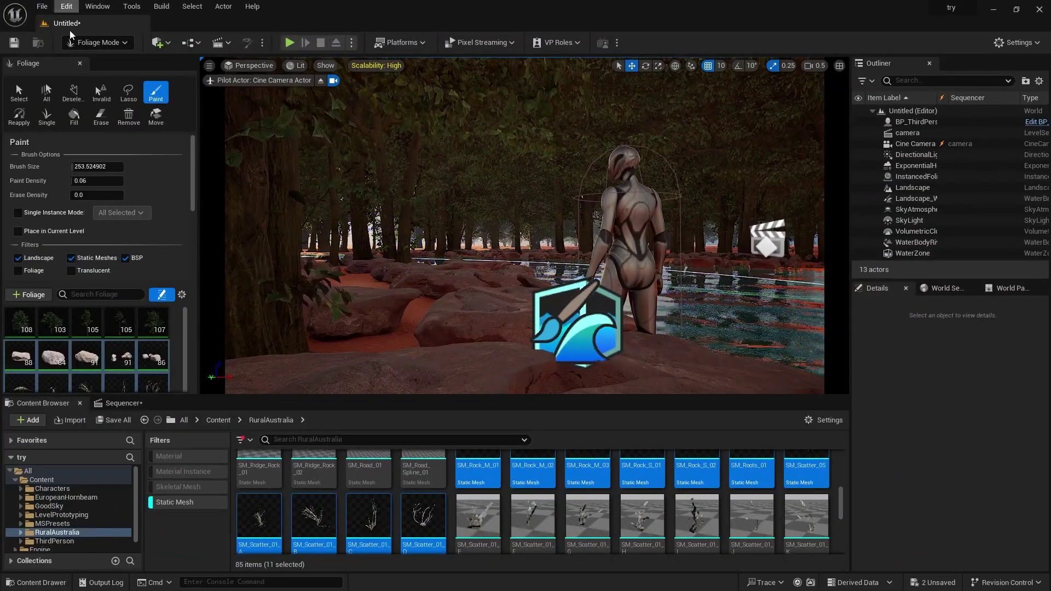
Switch to Selection Mode and return to the cine camera view of the character
left_click(108, 43)
left_click(109, 60)
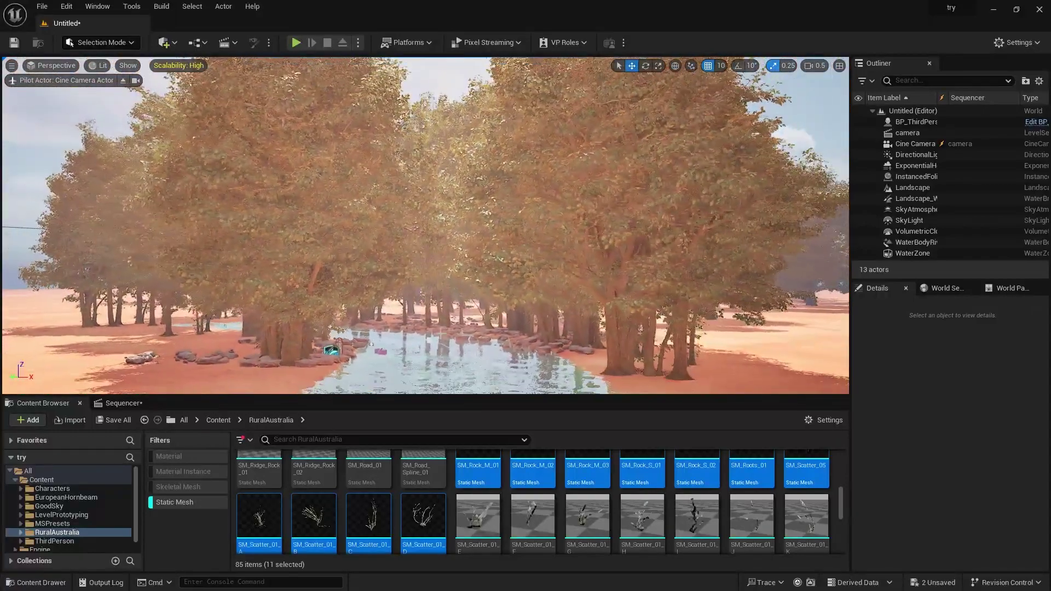
left_click(359, 341)
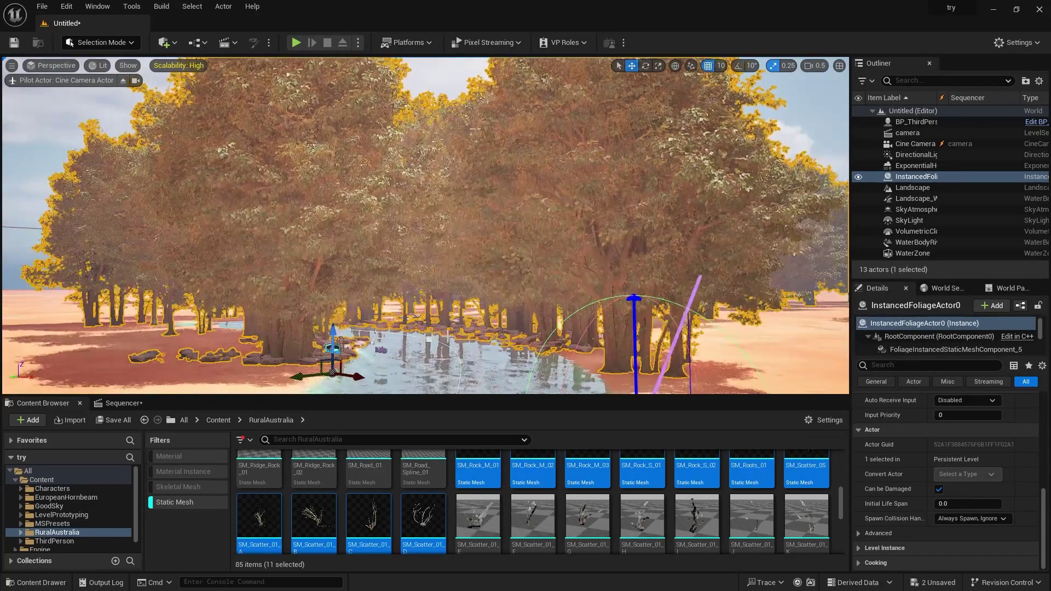
left_click(135, 81)
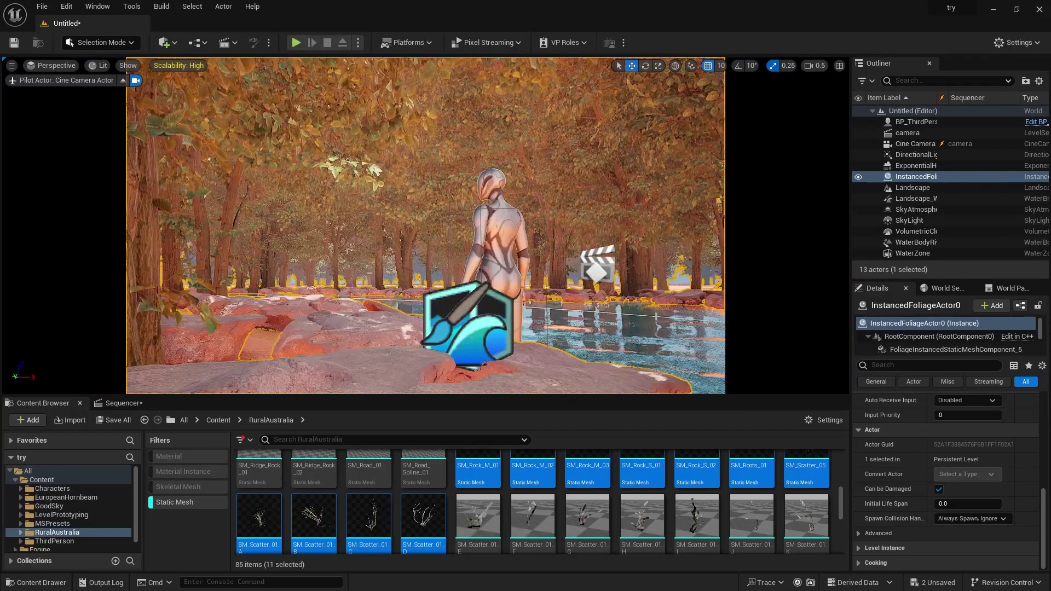
Set the ExponentialHeightFog actor's Z location to 10000
left_click(910, 187)
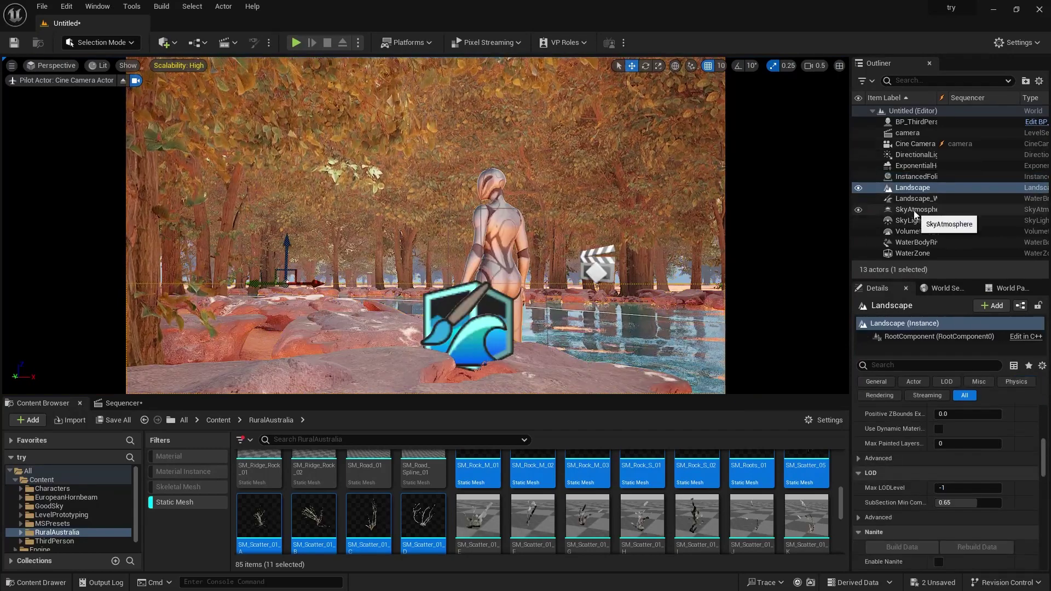
left_click(916, 166)
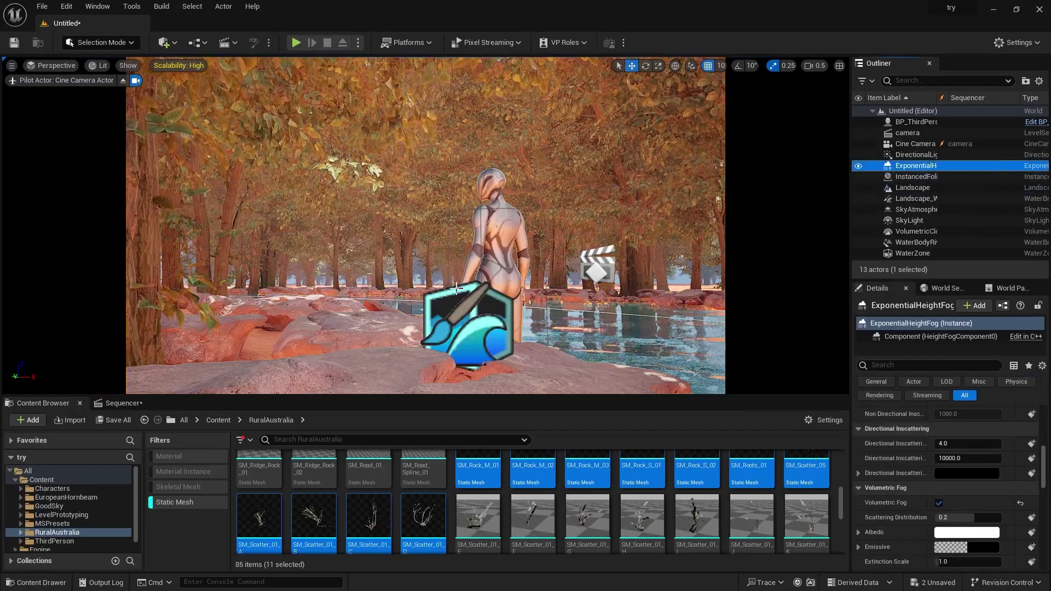
scroll(899, 465, "up", 5)
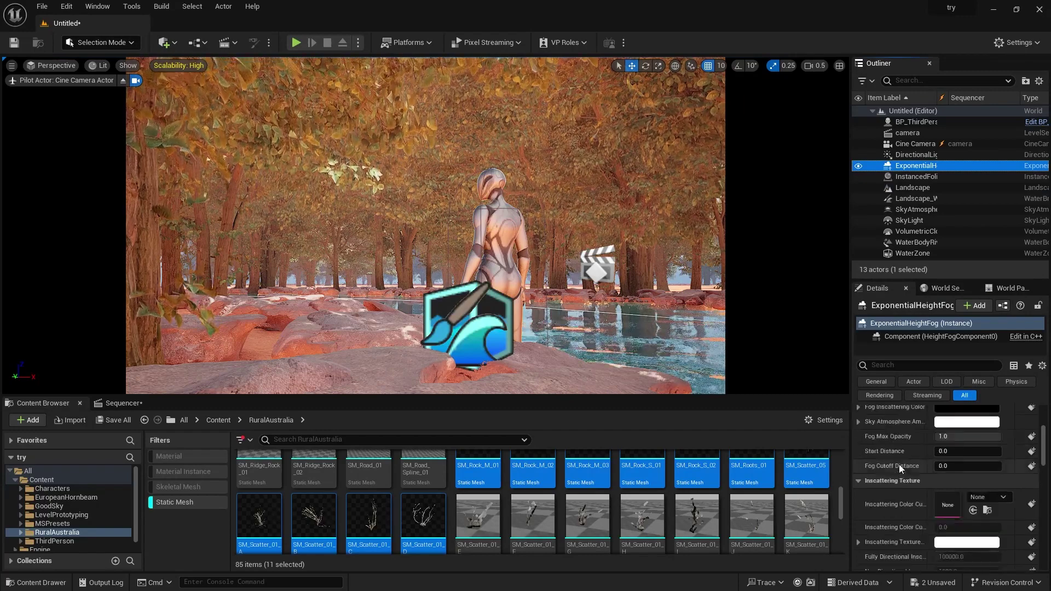
left_click(1000, 427)
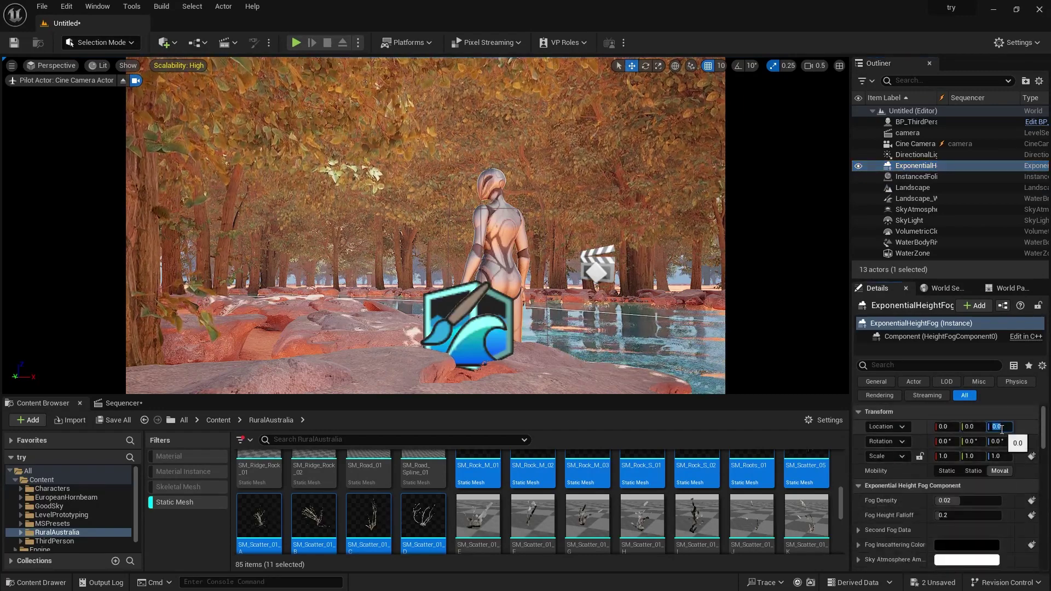
type("5000")
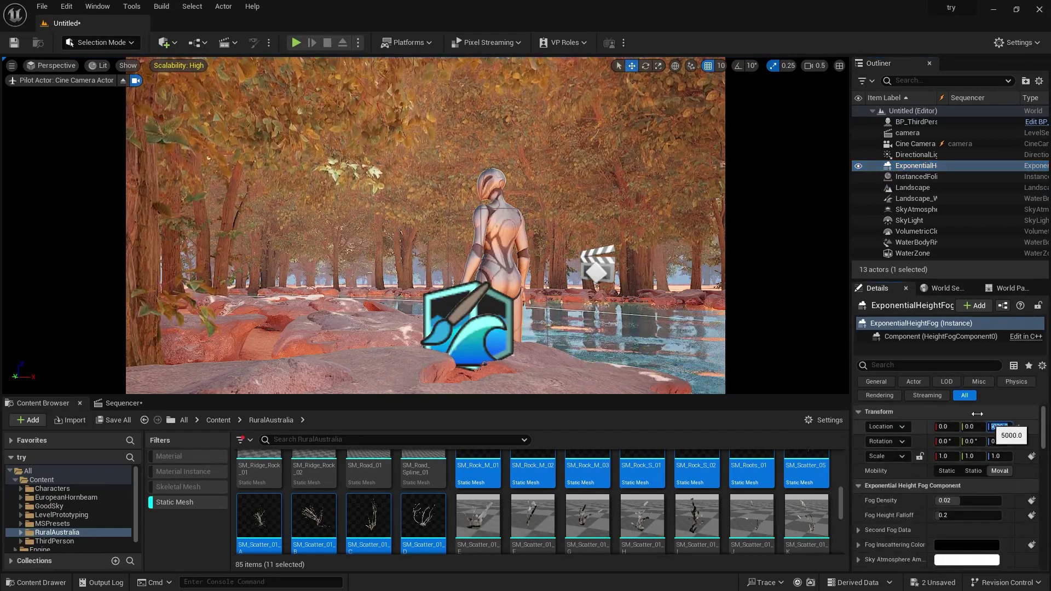
key("Return")
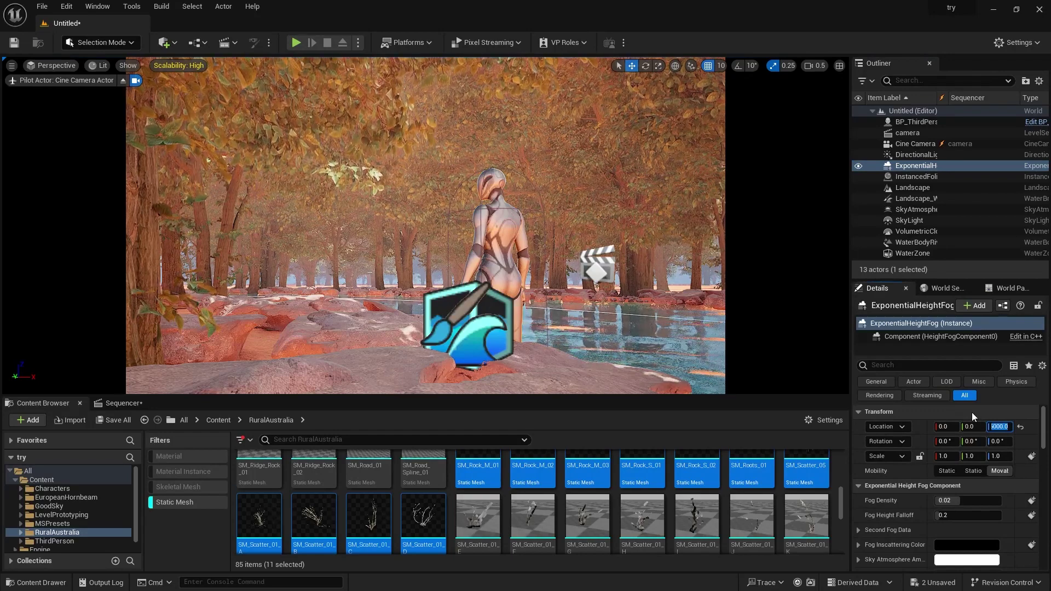
type("1000")
key("Return")
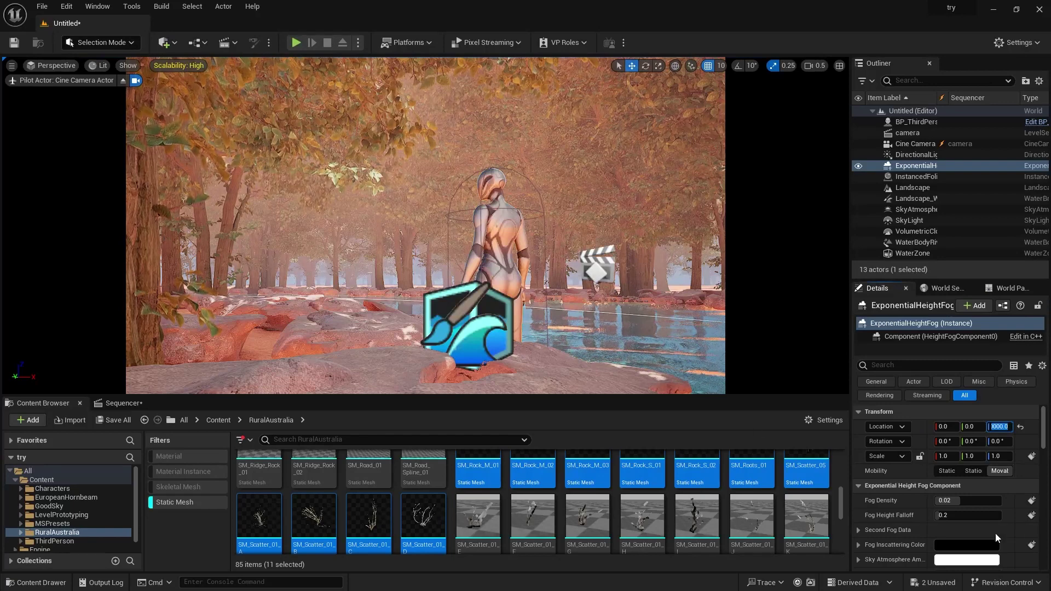
Set the ExponentialHeightFog's Fog Density to 0.05
left_click(960, 502)
type("0.05")
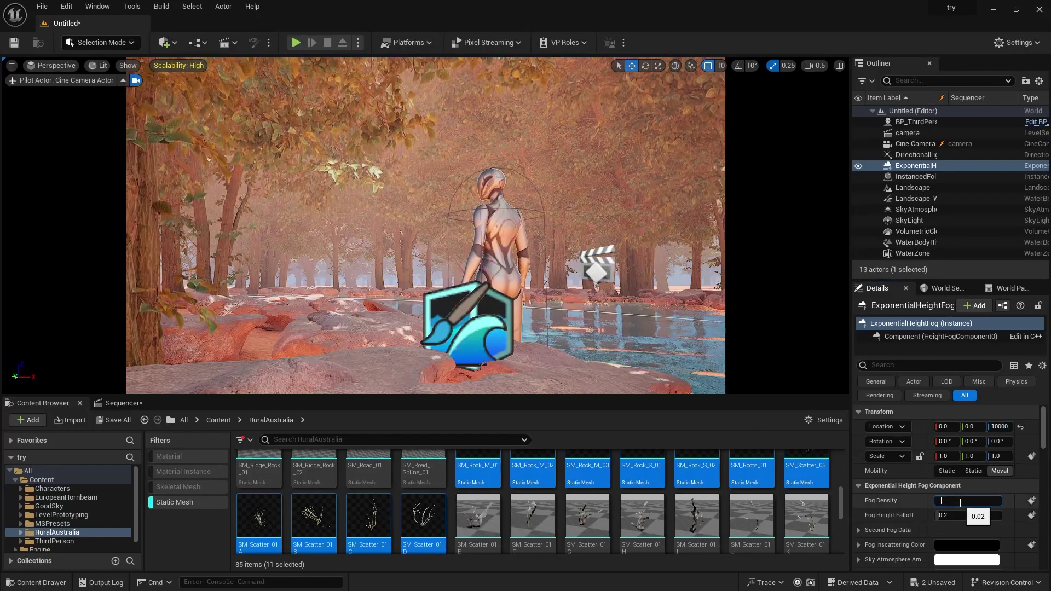
key("Return")
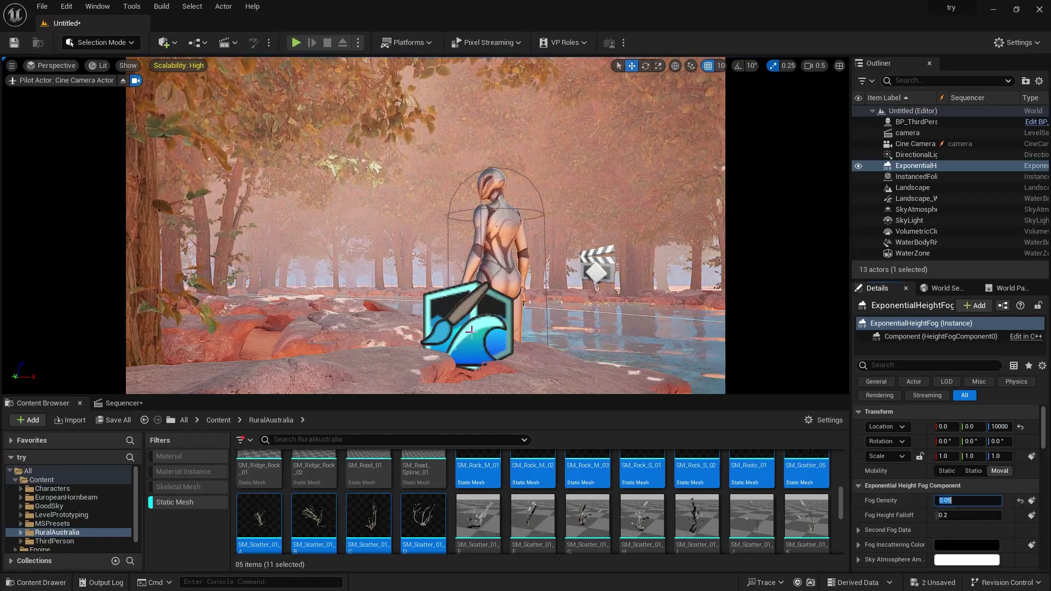
Rotate the directional light to adjust the direction of the sunlight falling through the trees
left_click(665, 298)
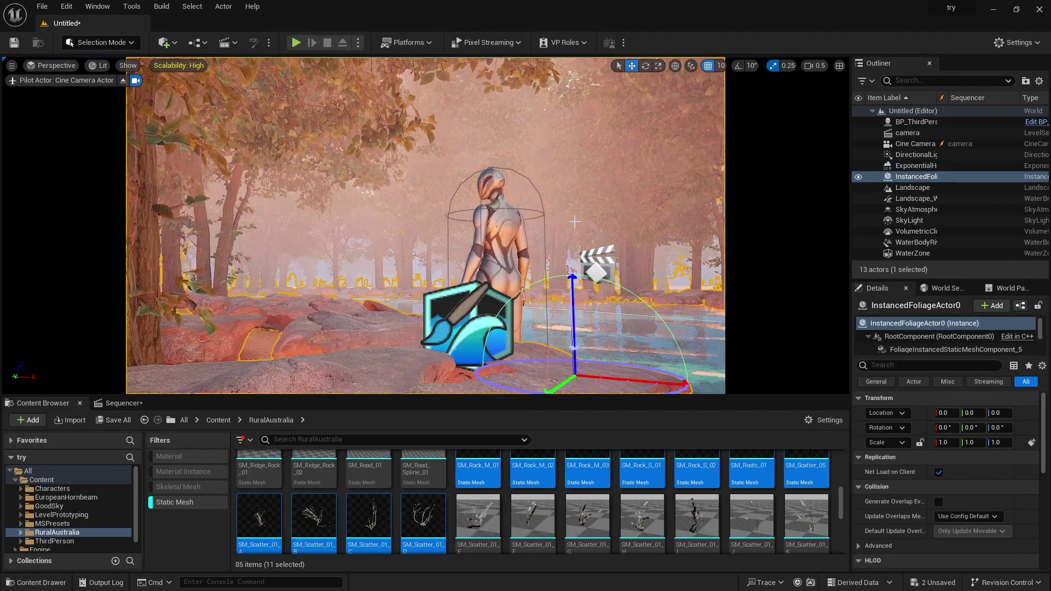
key("ctrl+l")
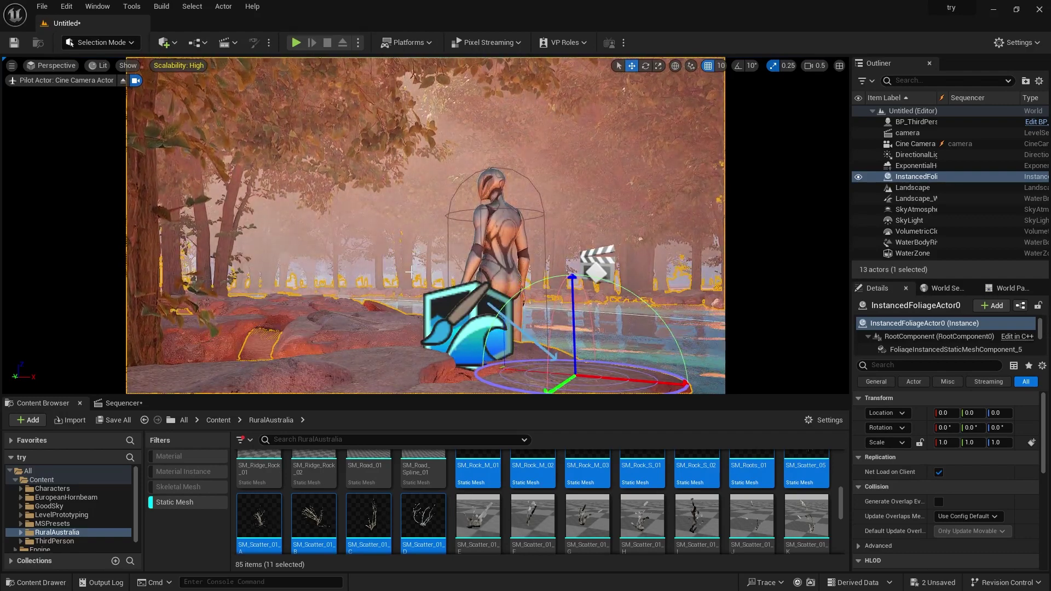
Frame the character beside the river from behind with the cine camera and key its transform at frame 0 of the sequence
left_click(122, 403)
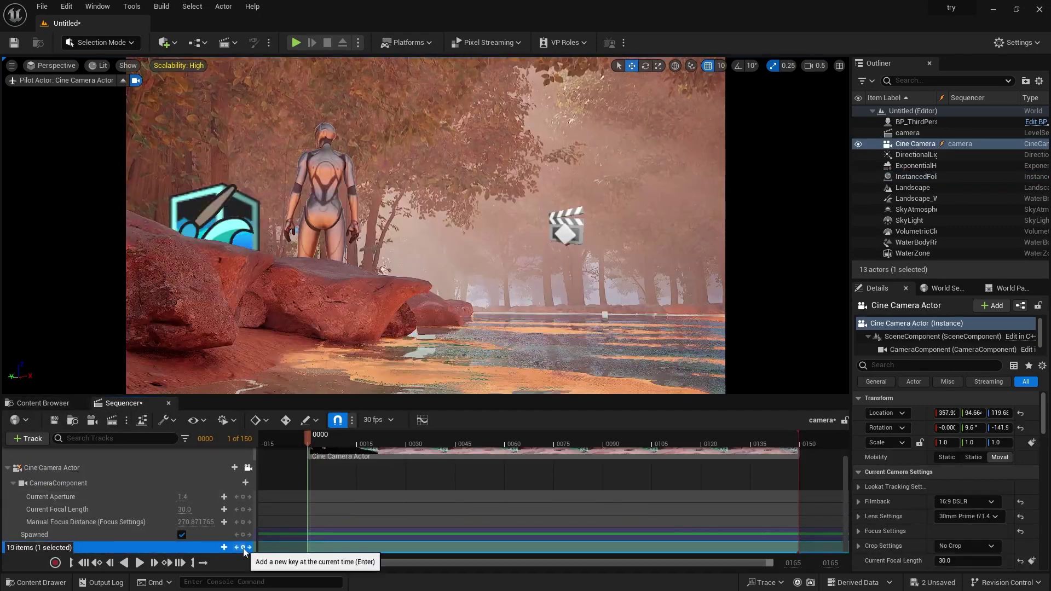
left_click(243, 548)
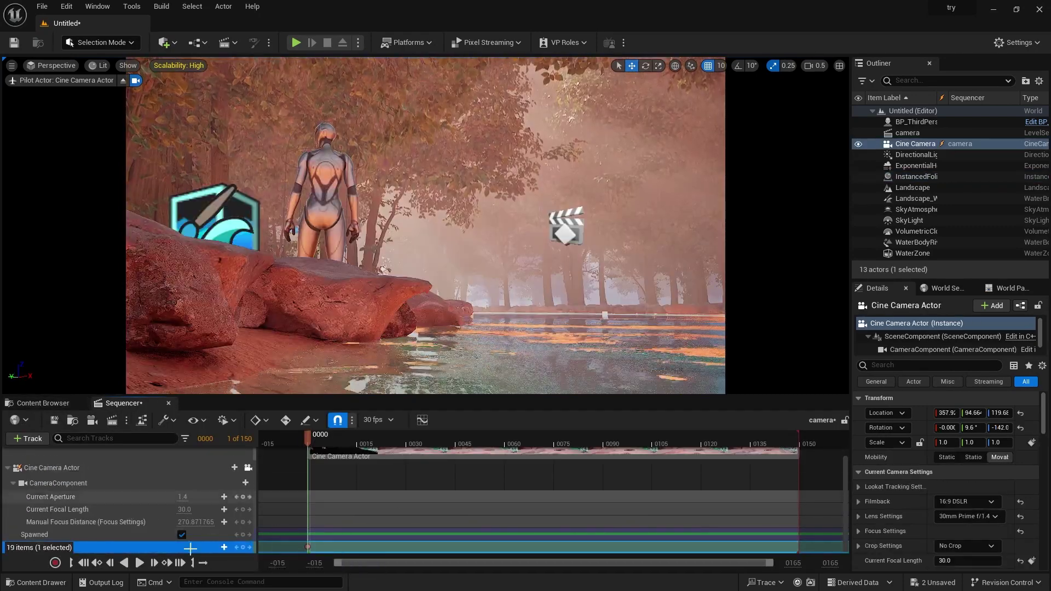
At frame 149, move the cine camera sideways past the character, low over the river, tilt it slightly and key its transform
left_click(180, 563)
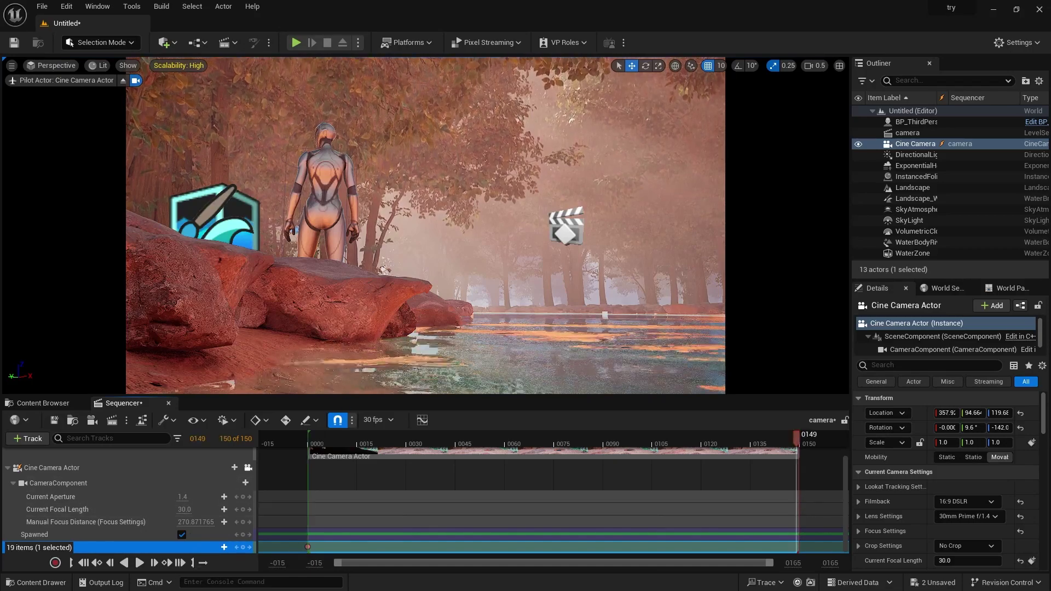
middle_click_drag(425, 226, 575, 224)
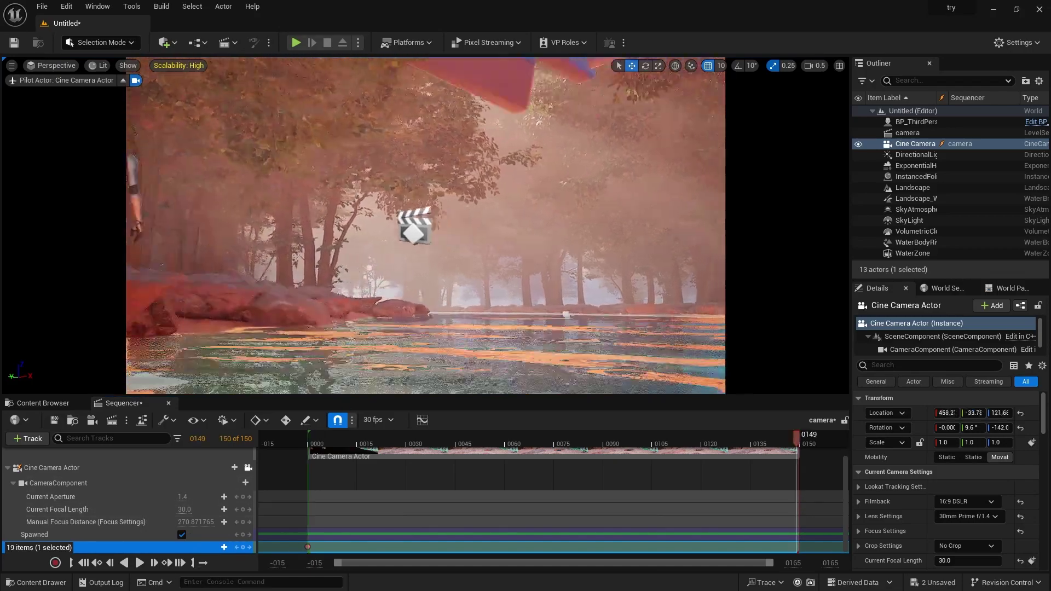
key("d")
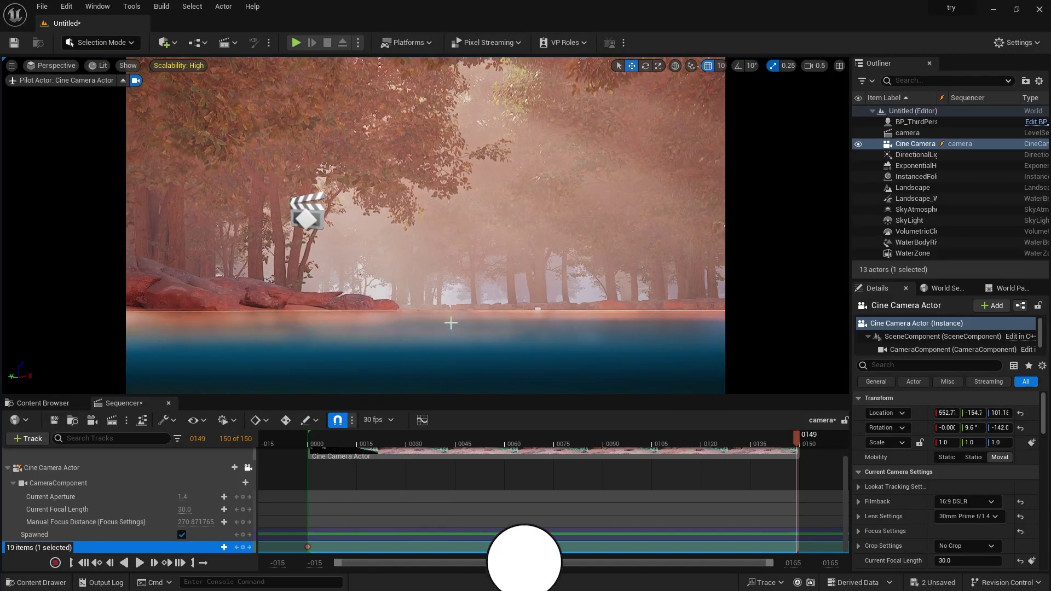
right_click_drag(451, 323, 435, 308)
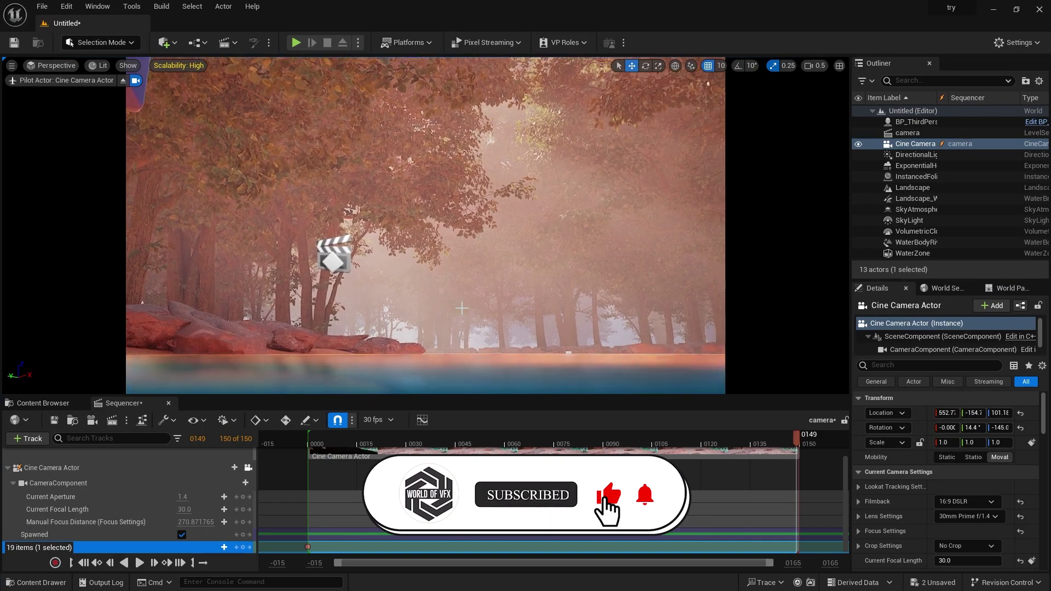
left_click(243, 547)
Play the camera sequence from frame 0 to review the animated shot
left_click(97, 563)
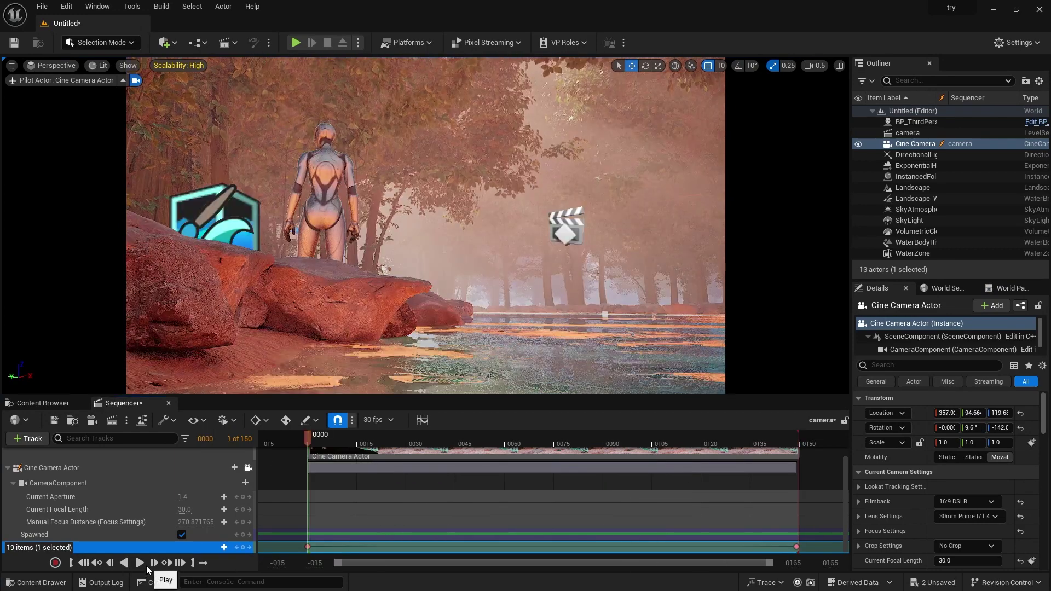
left_click(139, 563)
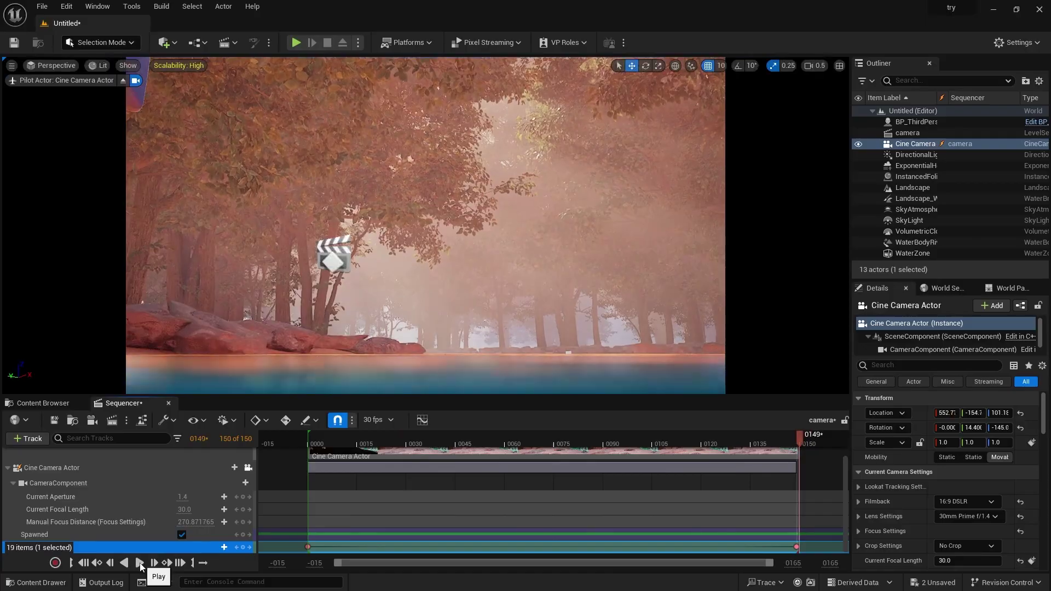
Select the WaterBodyRiver actor to access its water settings
left_click(915, 242)
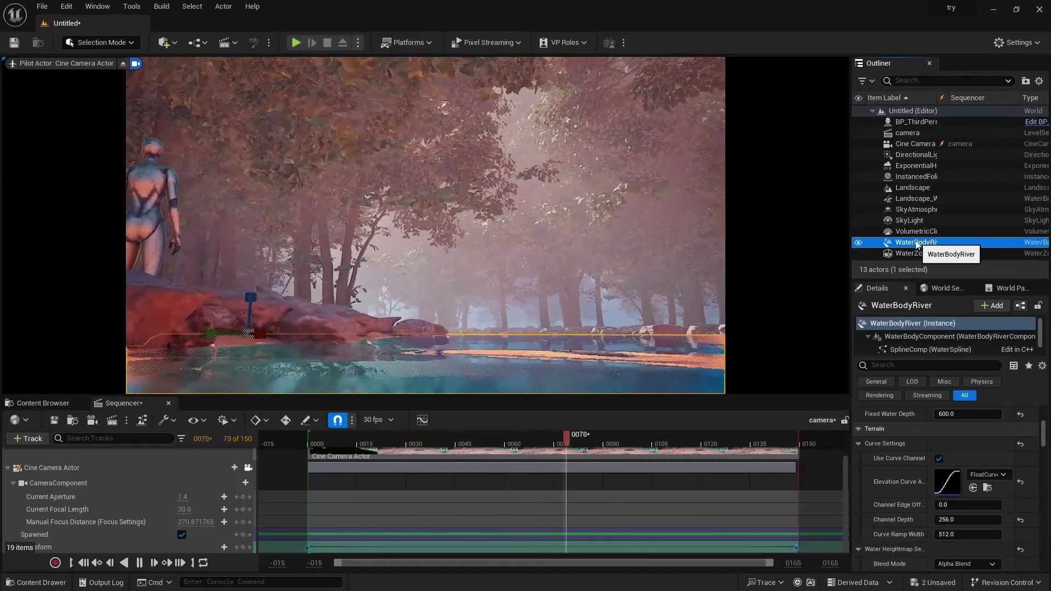